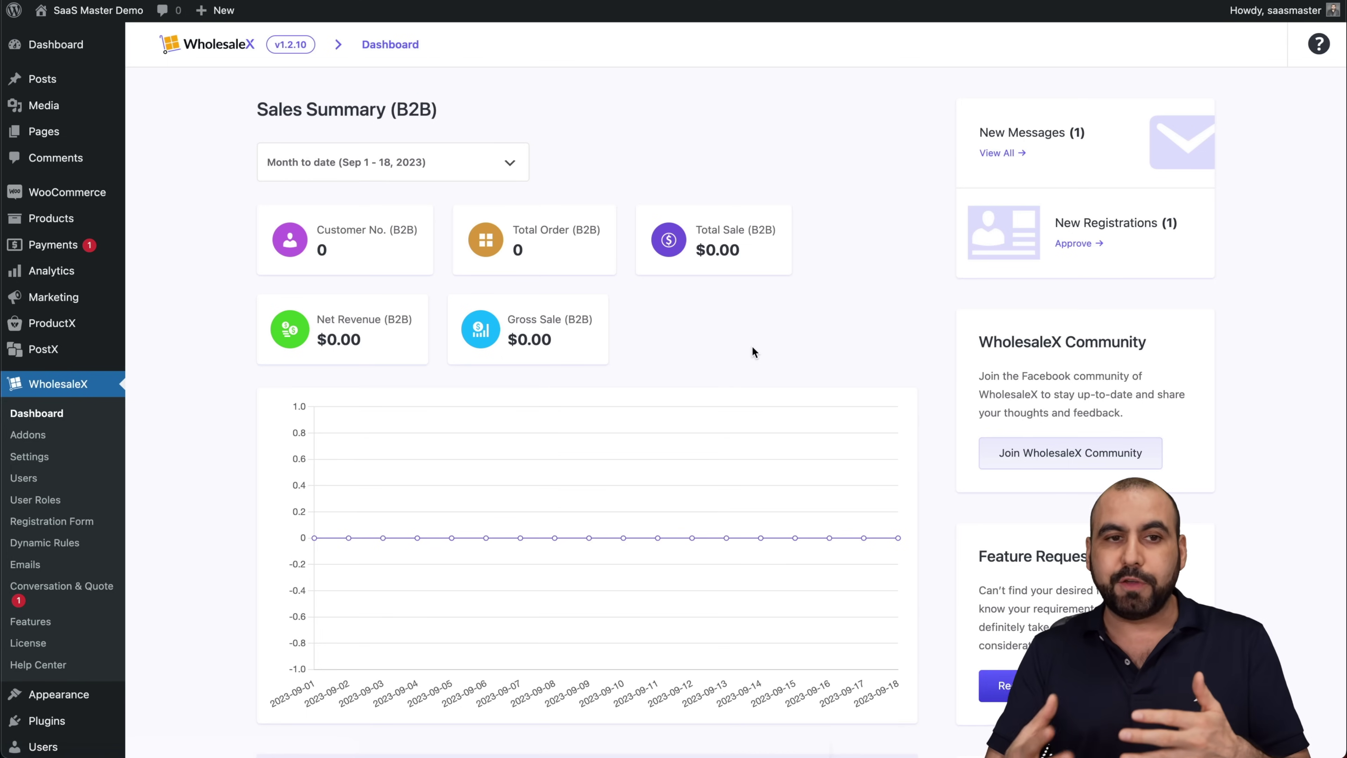
- Review the dashboard's top customers, then the Recent Orders and Pending Registrations lists
mouse_move(73, 226)
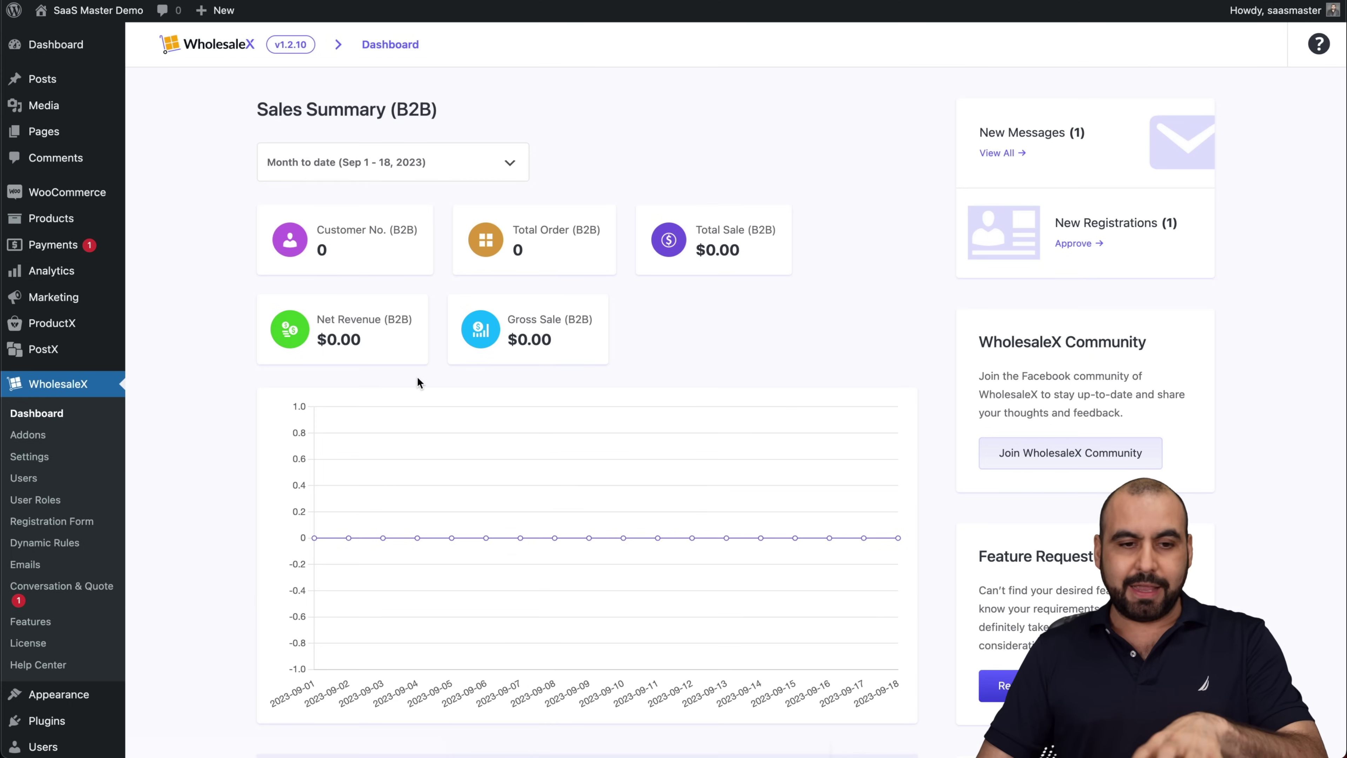
scroll(417, 375, "down", 10)
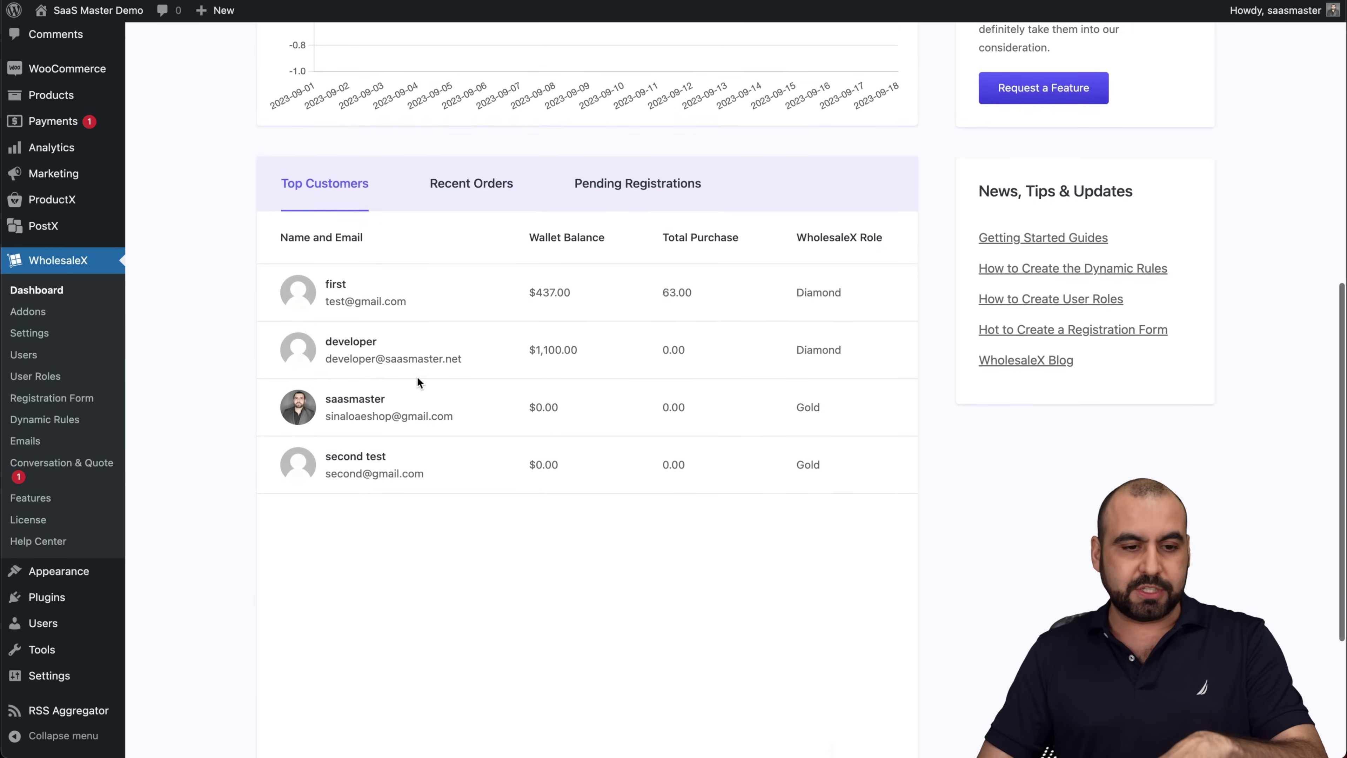
left_click(471, 187)
left_click(603, 187)
scroll(486, 215, "up", 10)
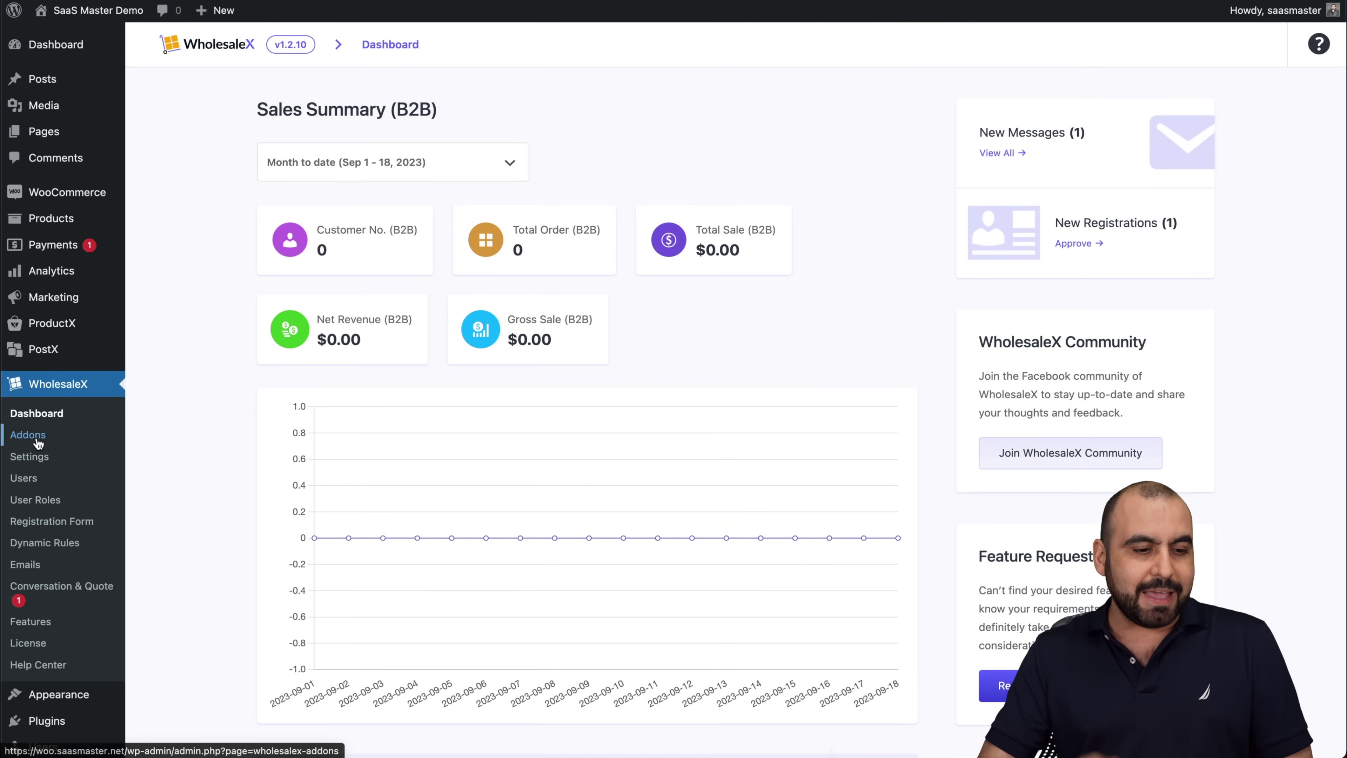
- Go to the WholesaleX Addons page from the admin sidebar
left_click(38, 444)
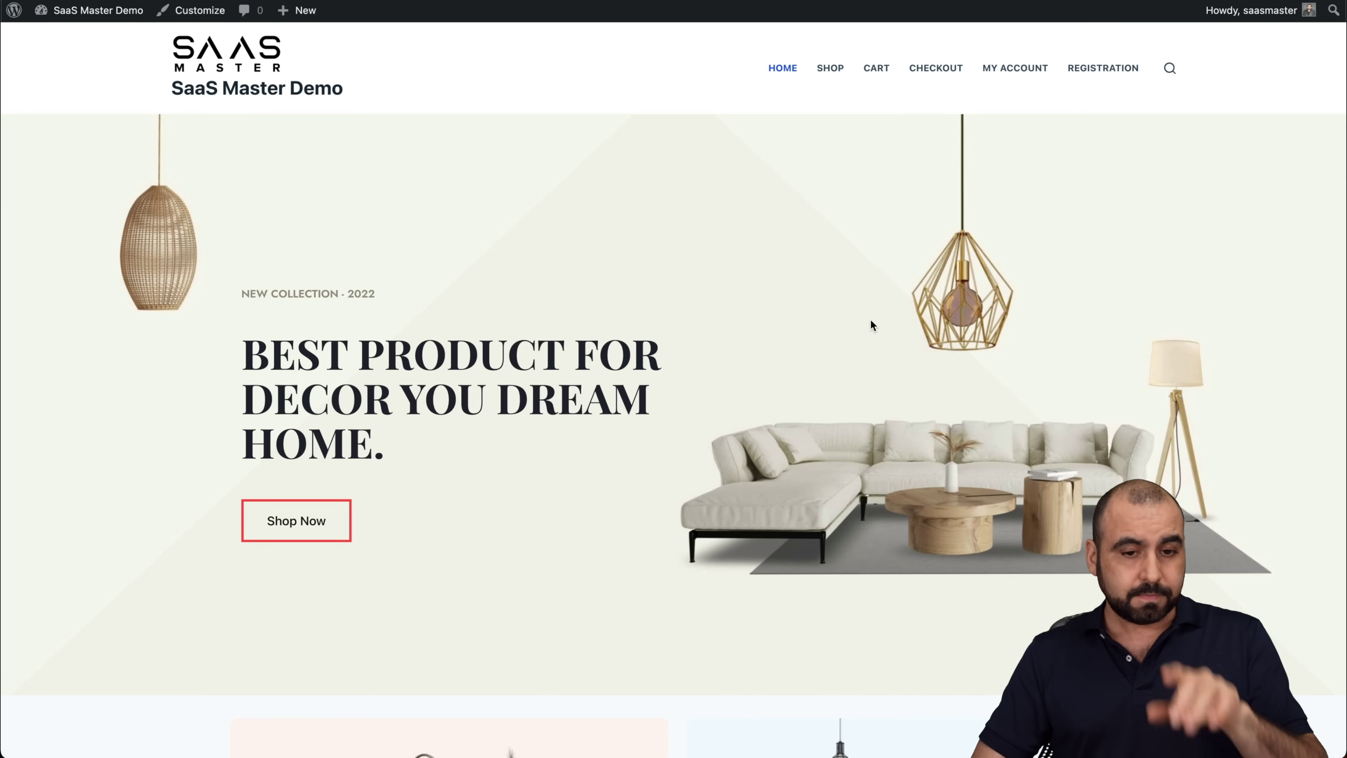
- Go to My Account's Conversation & Quote list on the storefront
scroll(871, 321, "down", 15)
scroll(871, 321, "up", 20)
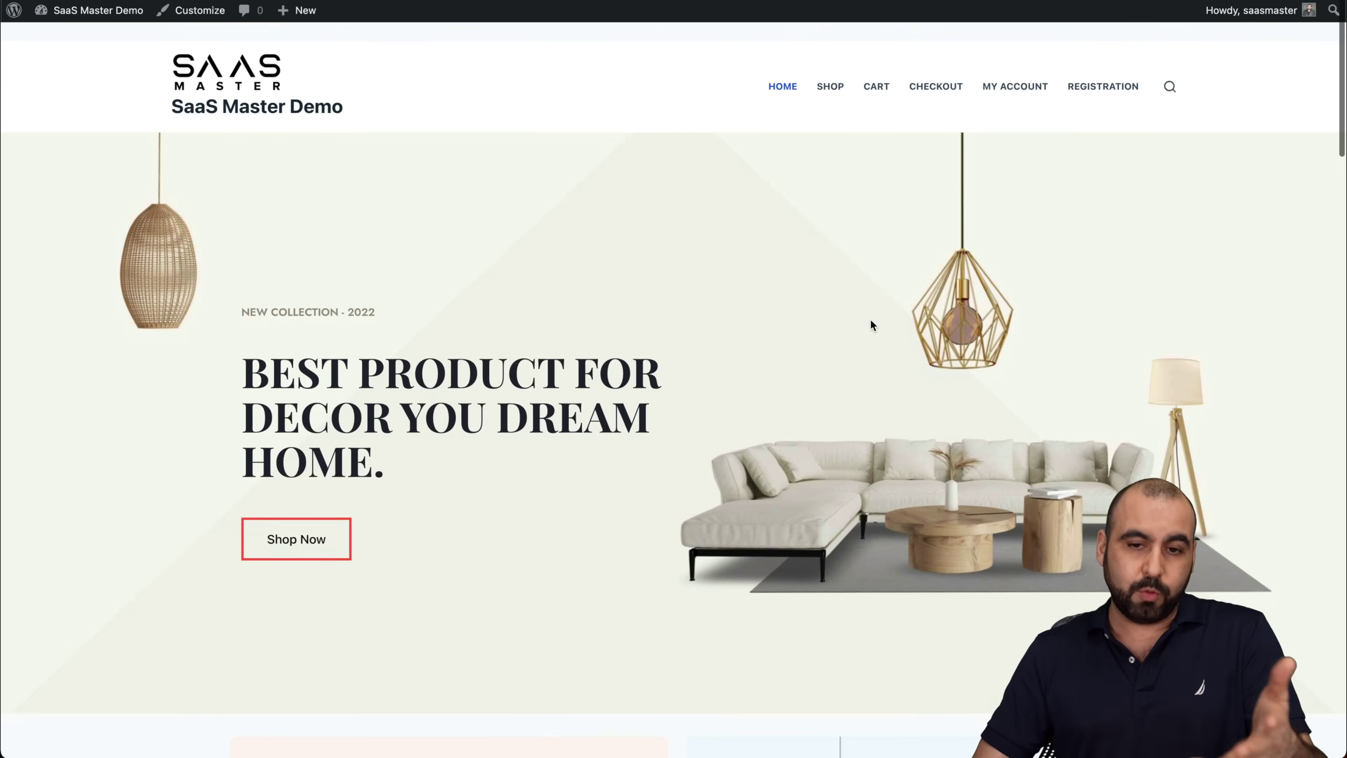
left_click(1024, 77)
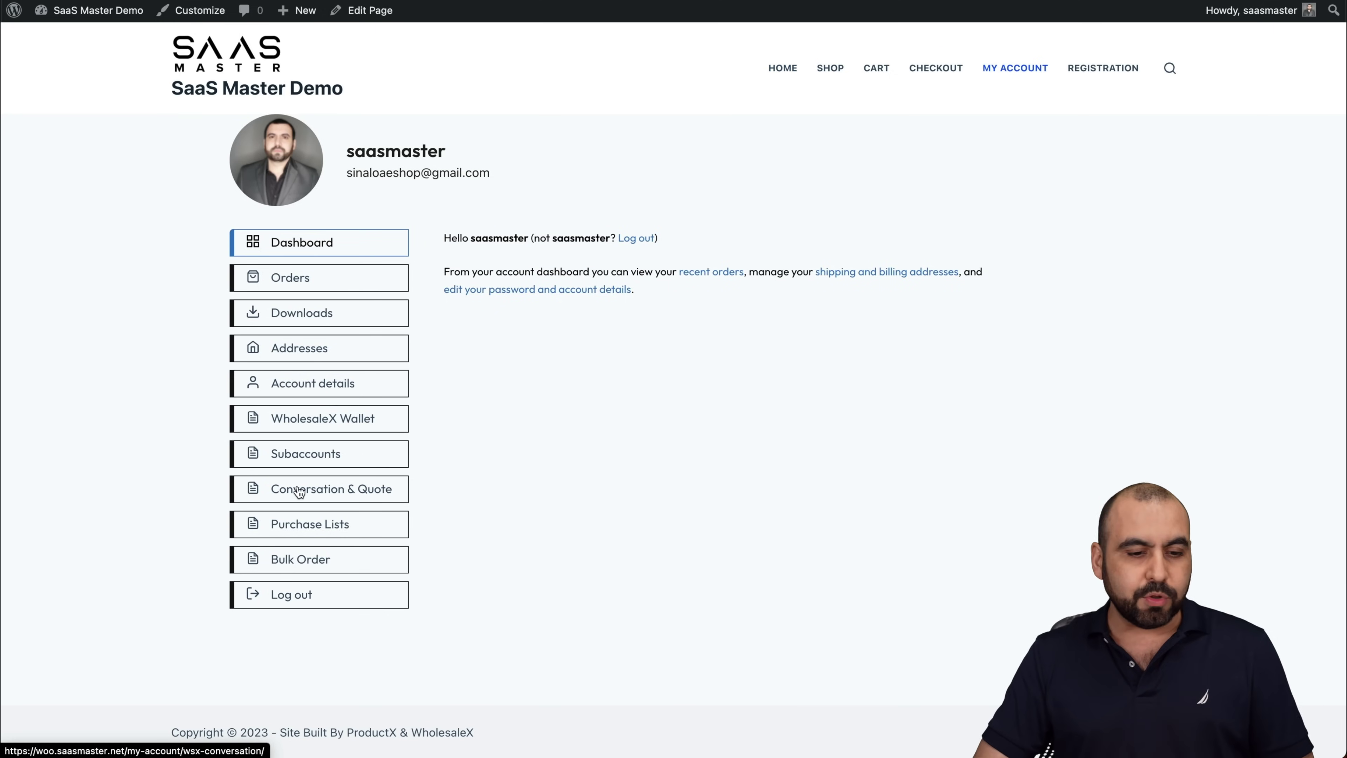
left_click(279, 494)
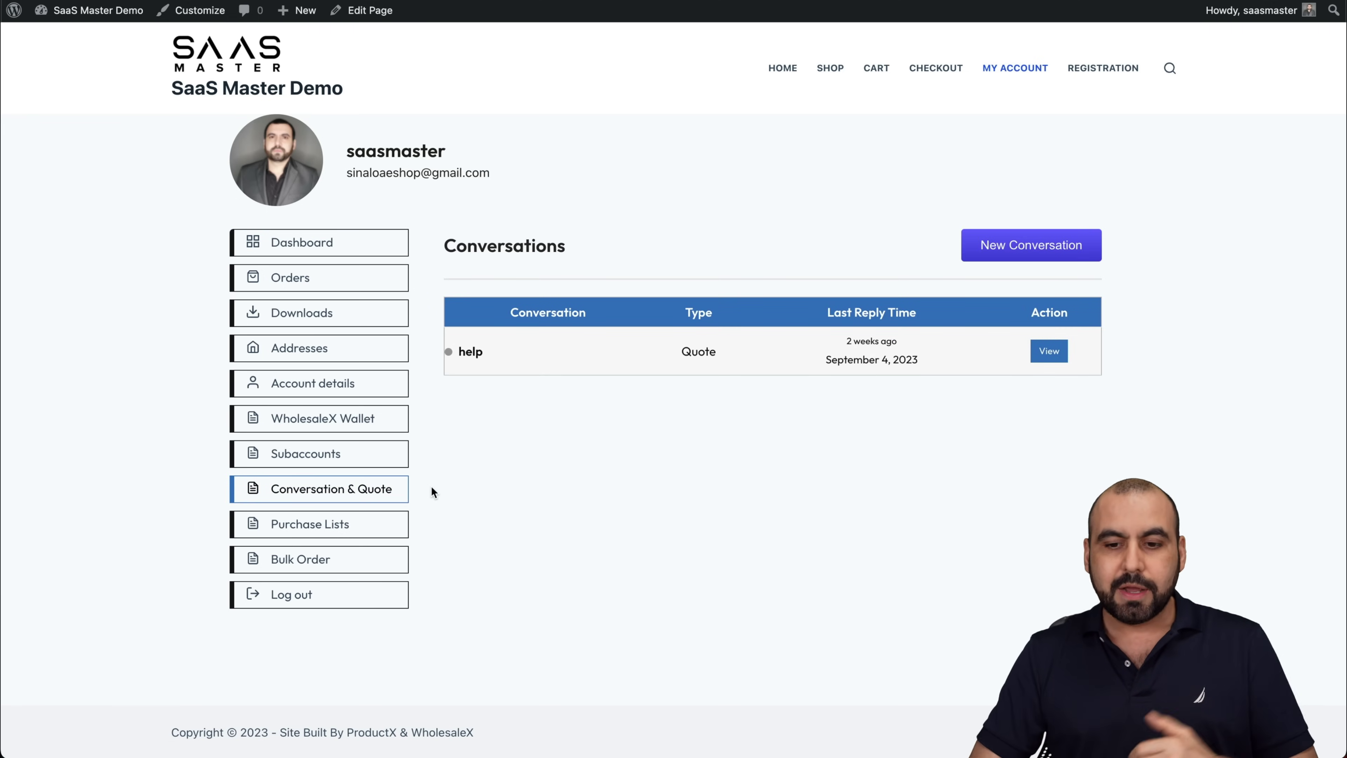
- View the 'help' conversation and highlight its message and 'hello, how can I help you' reply
left_click(1048, 353)
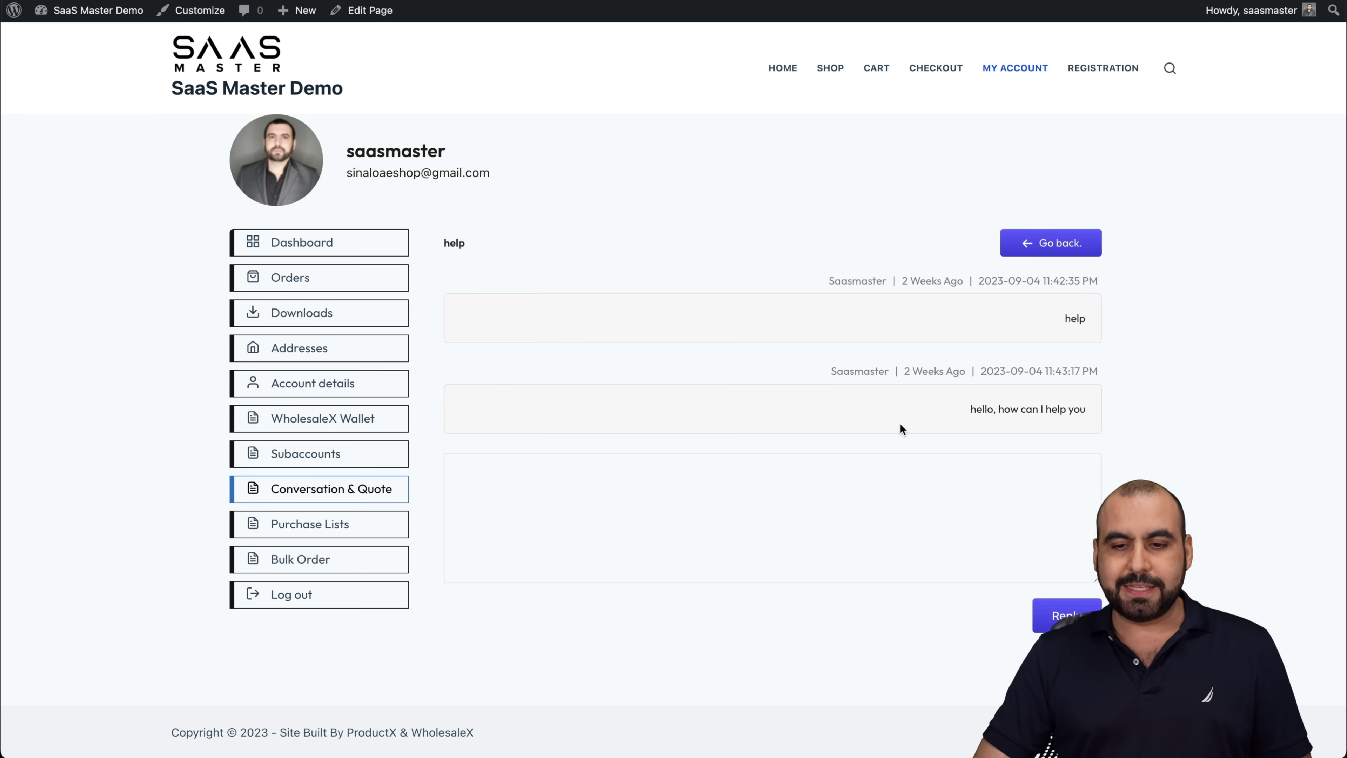
left_click_drag(1058, 319, 1141, 312)
left_click_drag(970, 409, 1159, 415)
left_click(1083, 420)
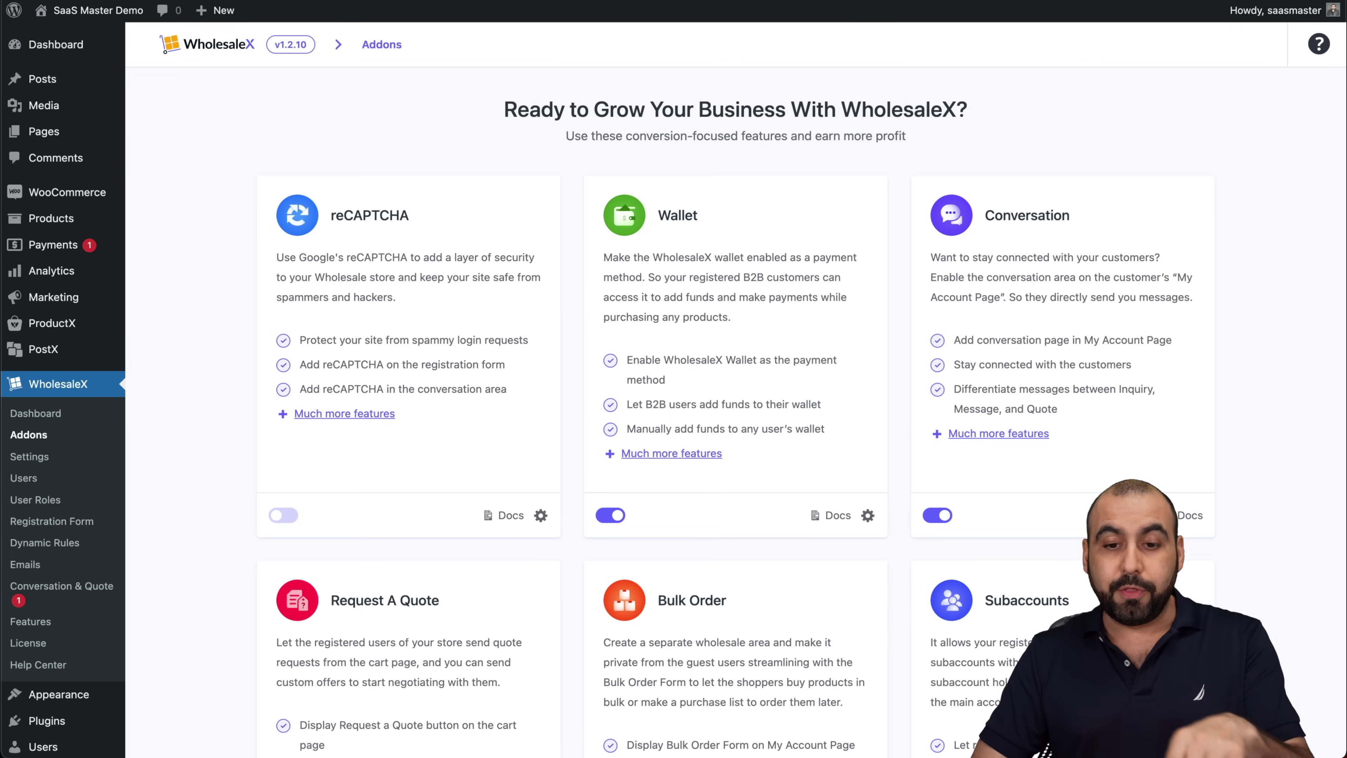
scroll(1052, 280, "down", 5)
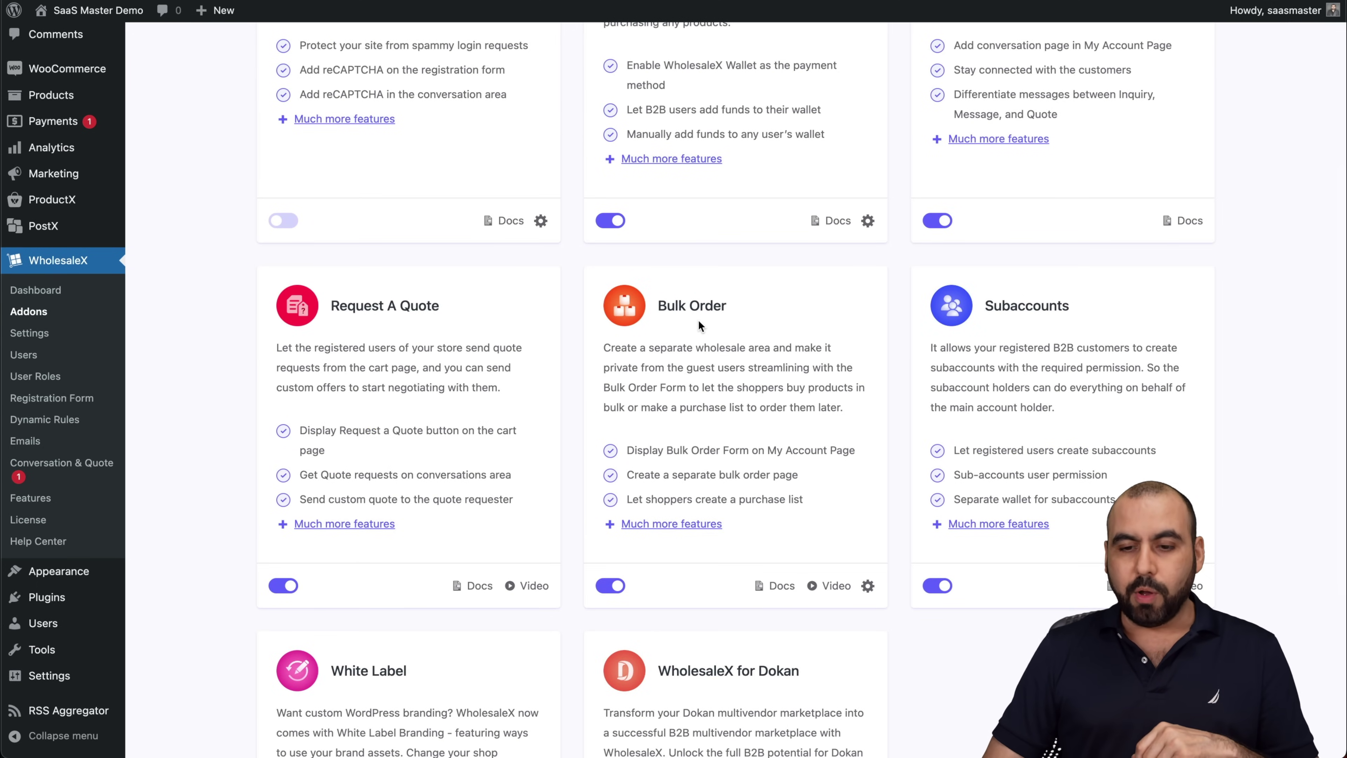
scroll(723, 326, "down", 5)
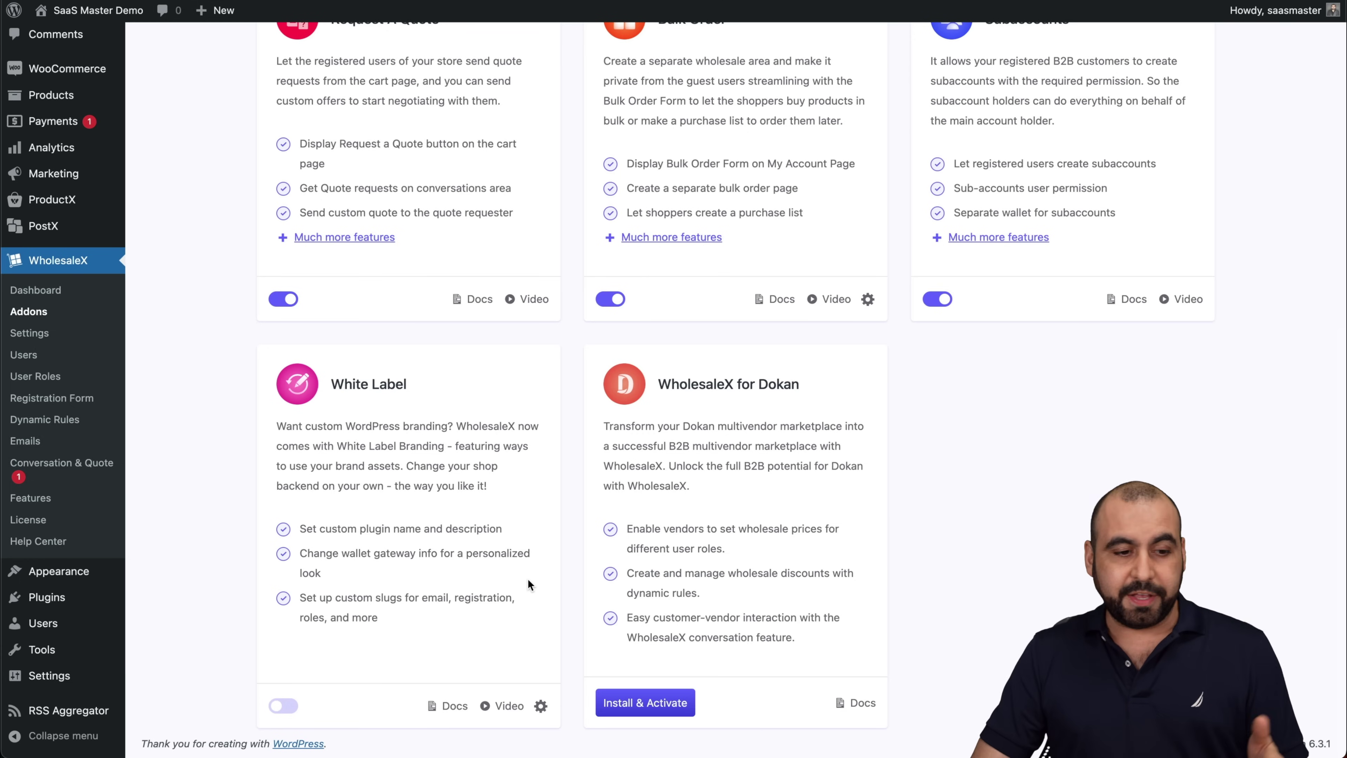
scroll(179, 311, "up", 8)
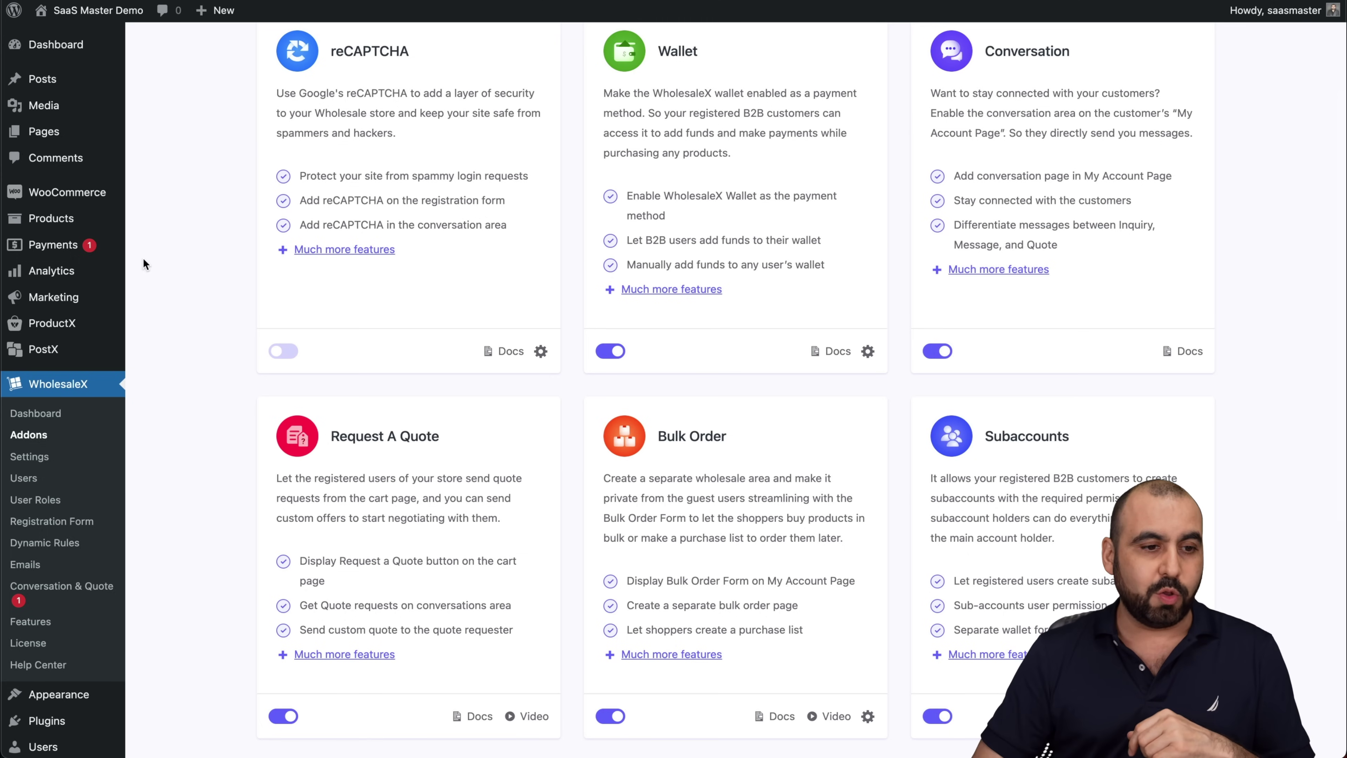
mouse_move(75, 201)
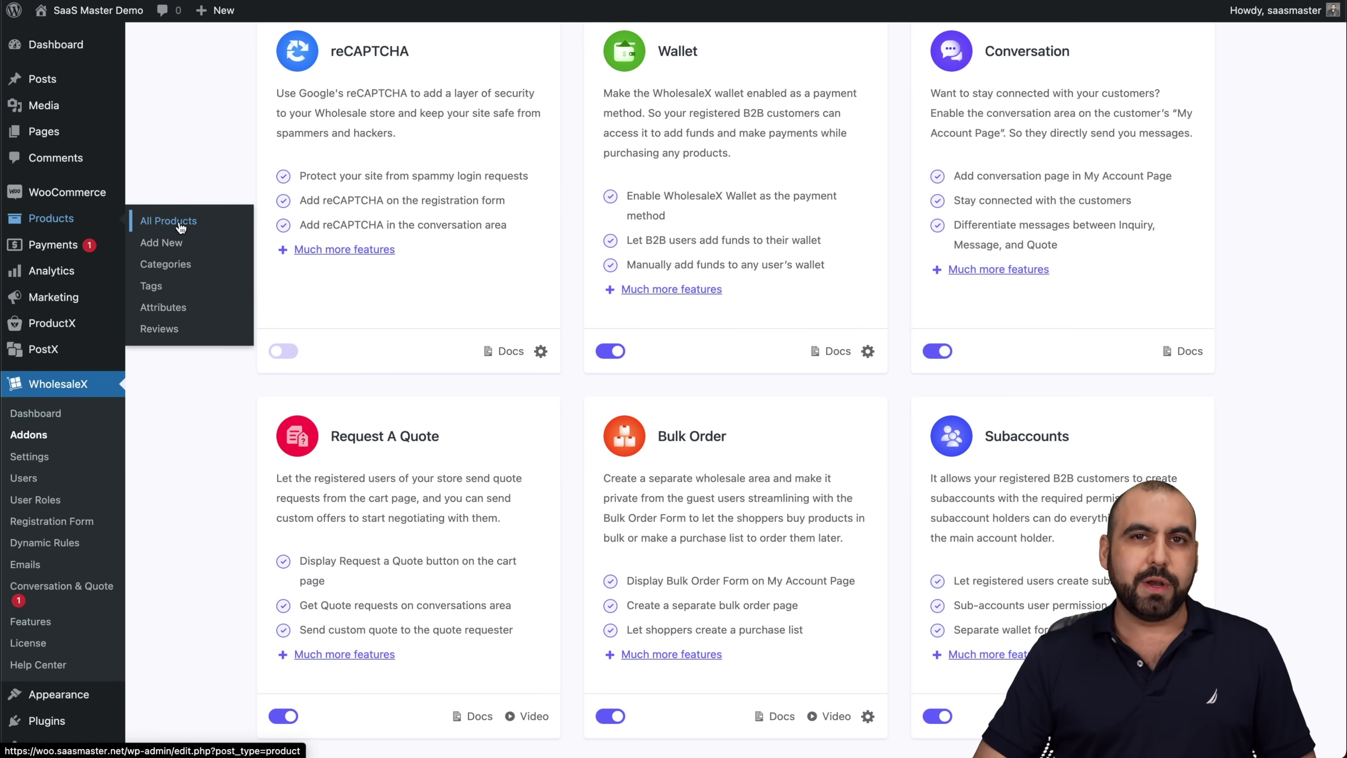
- From All Products, open Finch Arte turquoise chair in the product editor
left_click(181, 227)
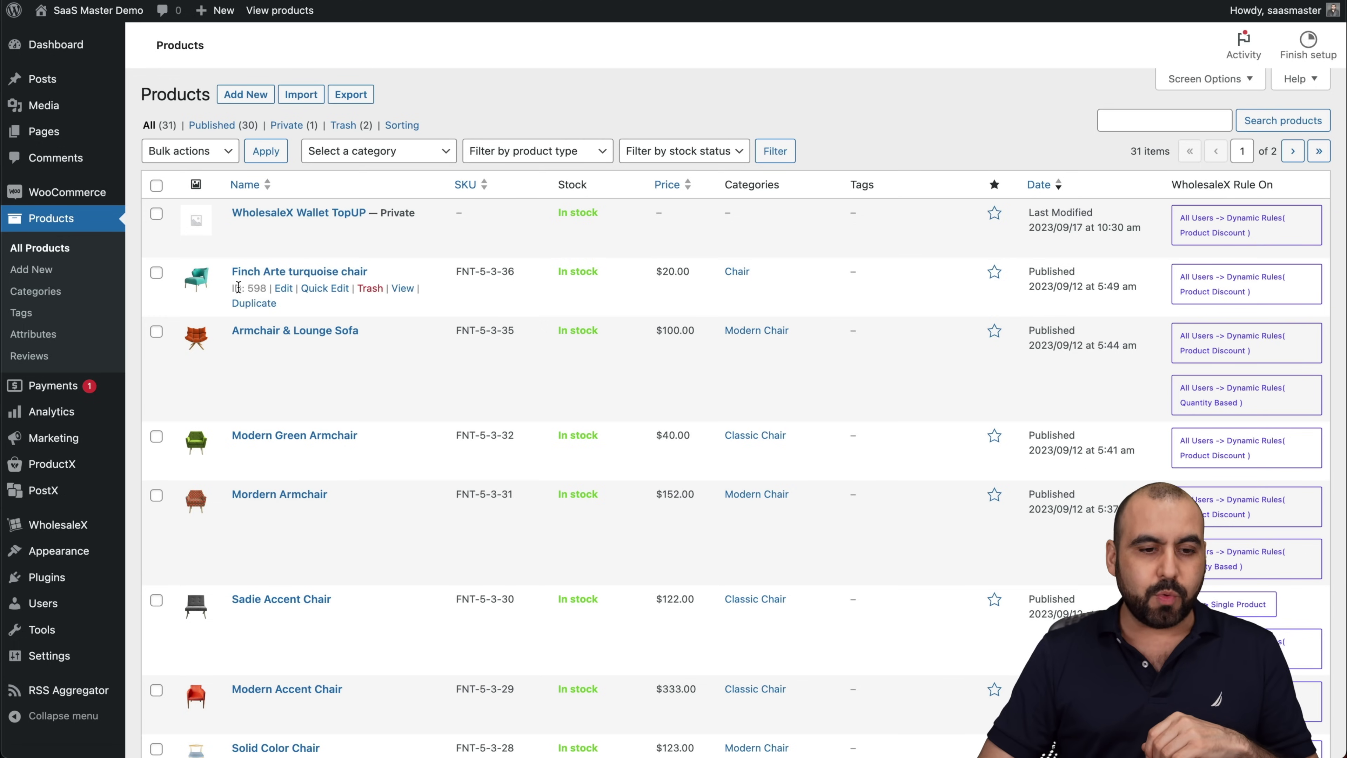
left_click(282, 290)
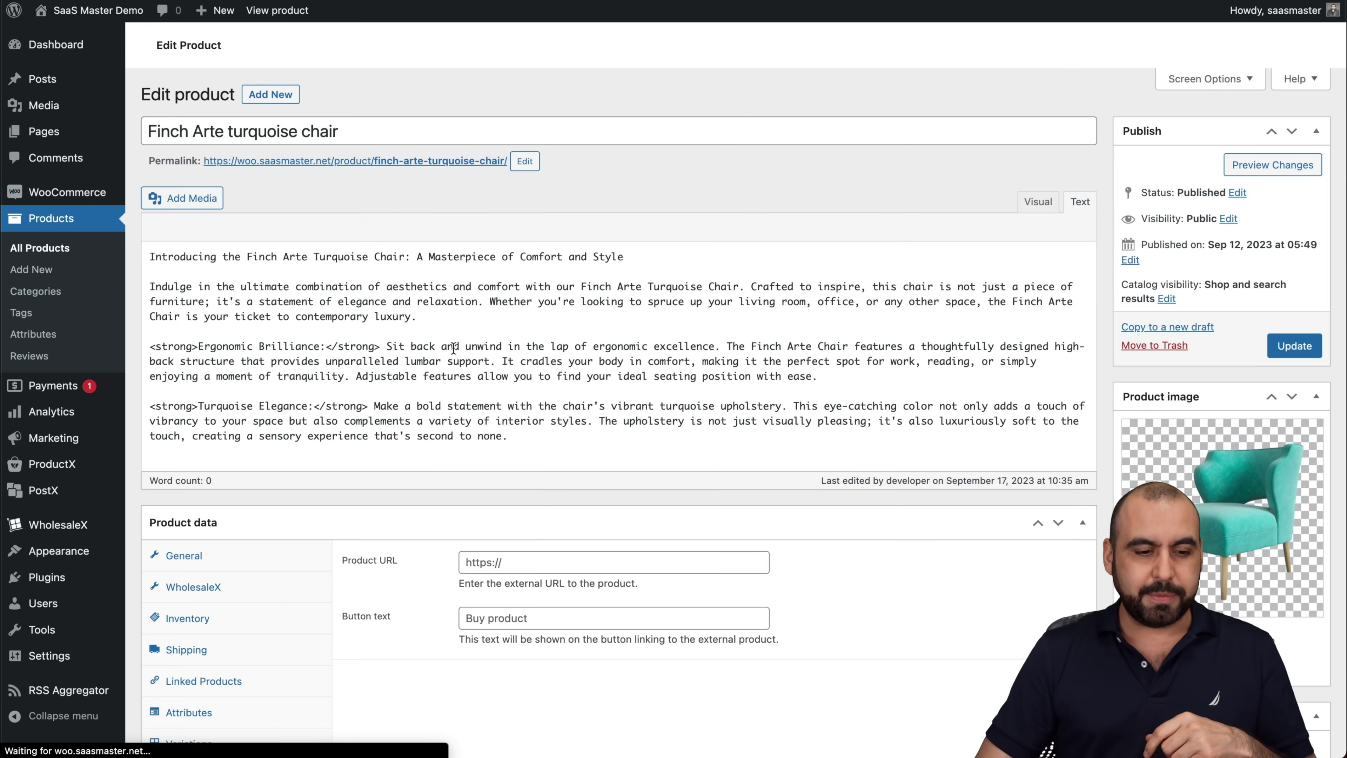
- Expand the B2C Users and Guest Users pricing sections under General product data
scroll(444, 351, "down", 5)
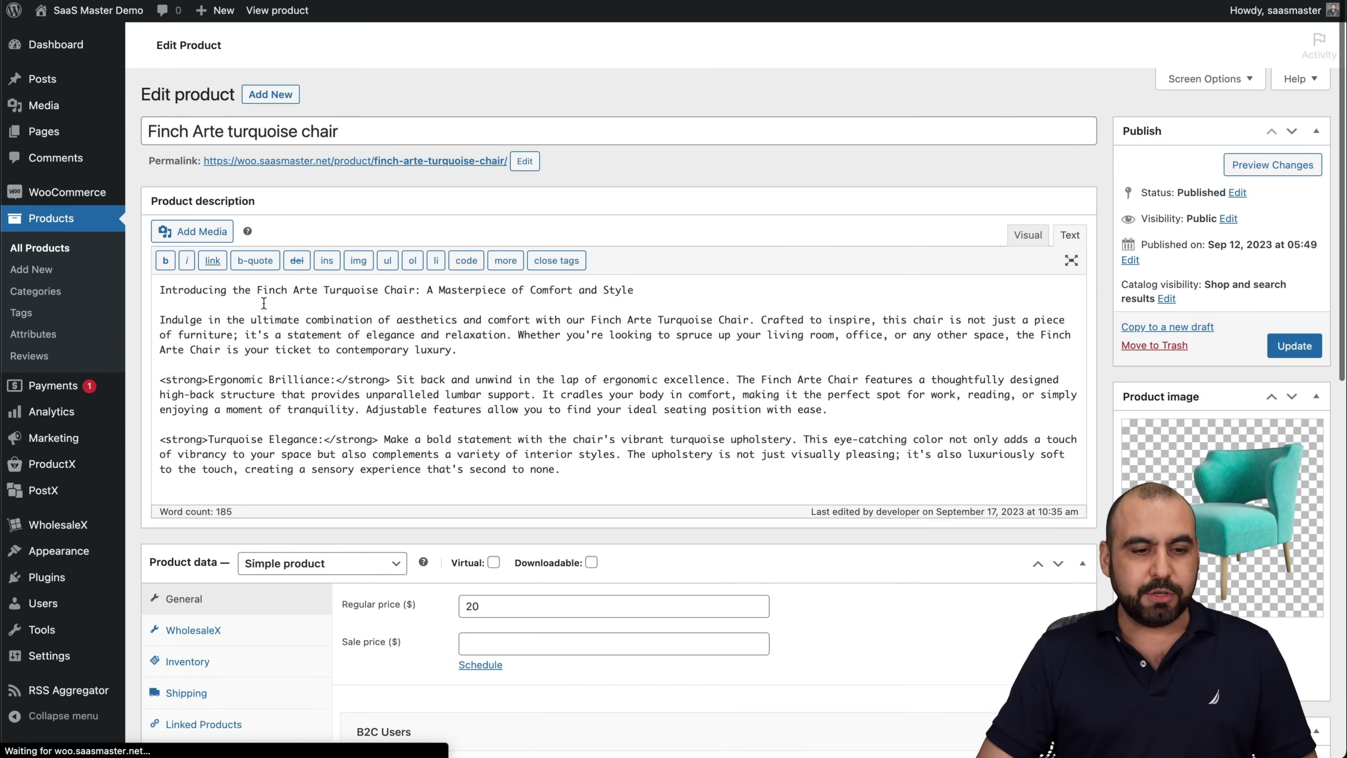
scroll(225, 391, "down", 5)
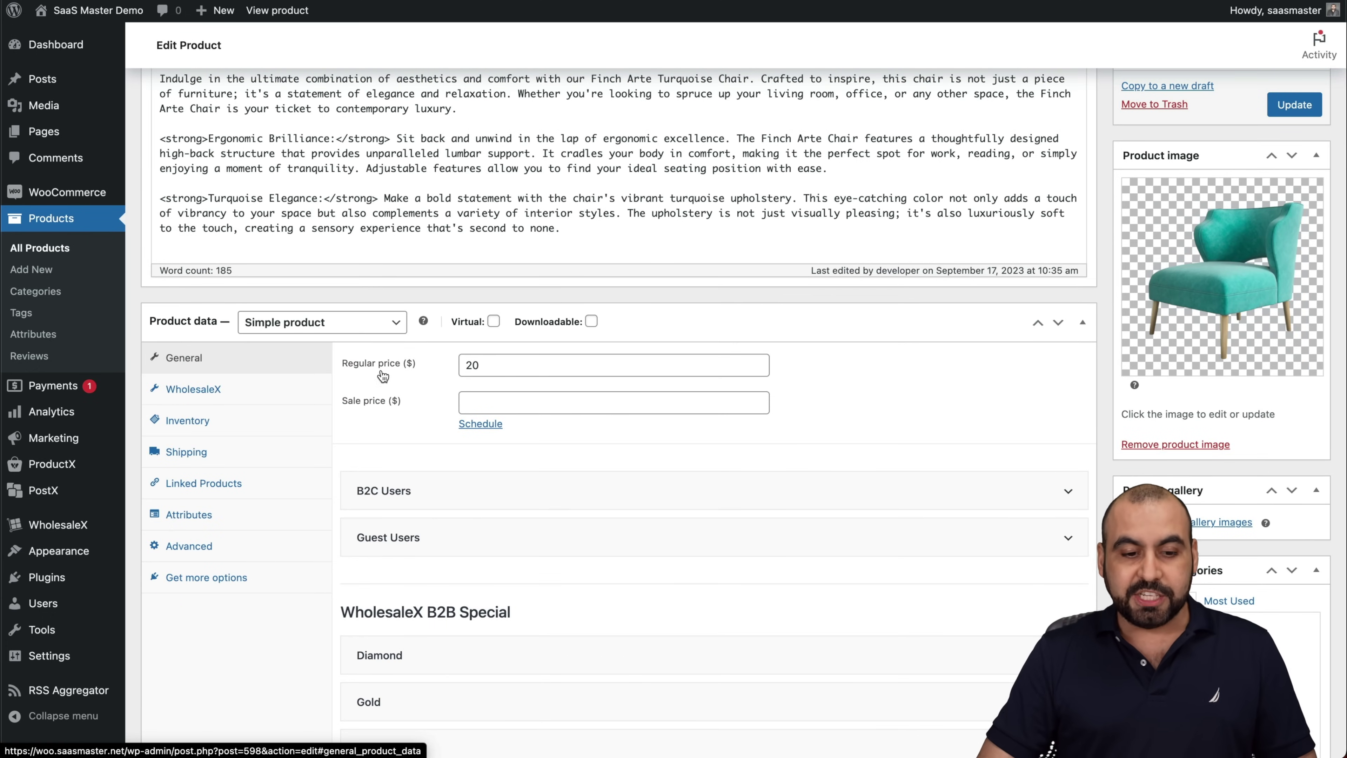
scroll(411, 409, "down", 3)
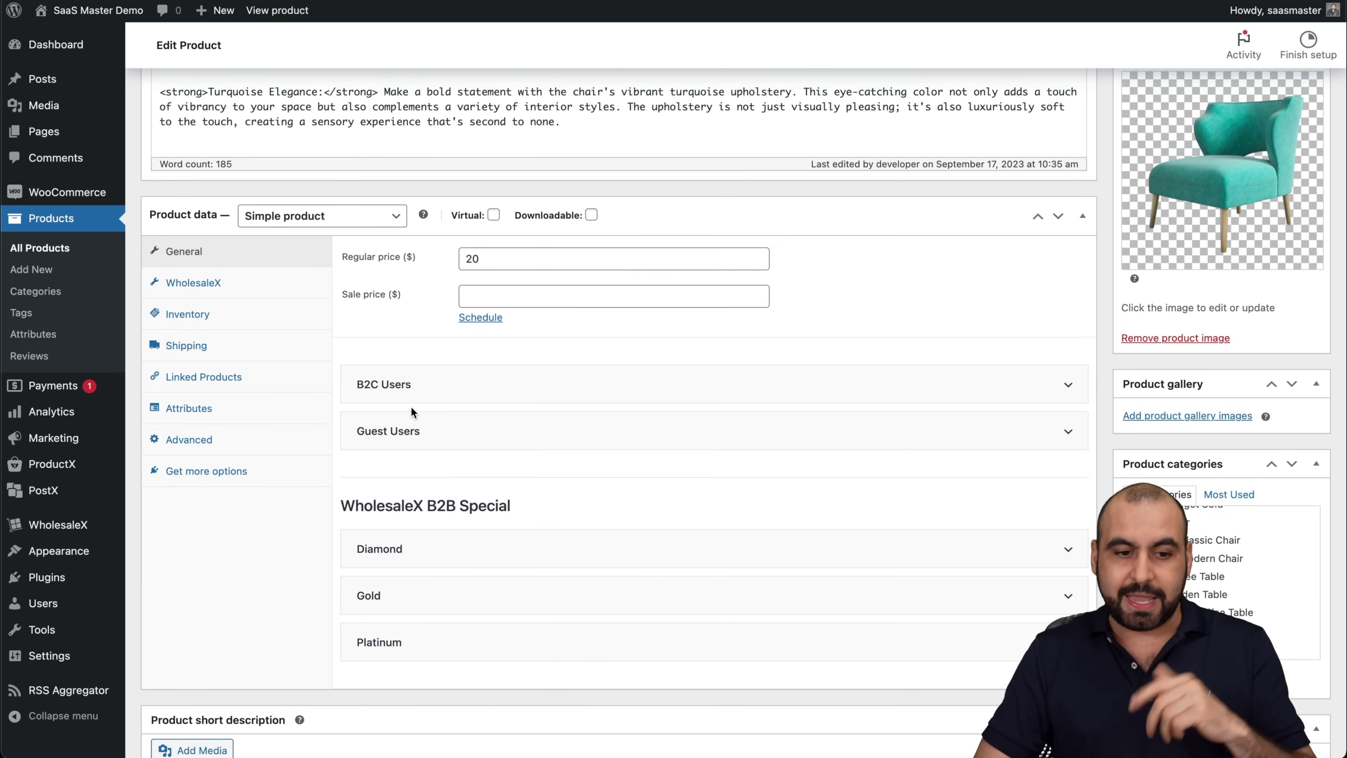
scroll(411, 407, "down", 1)
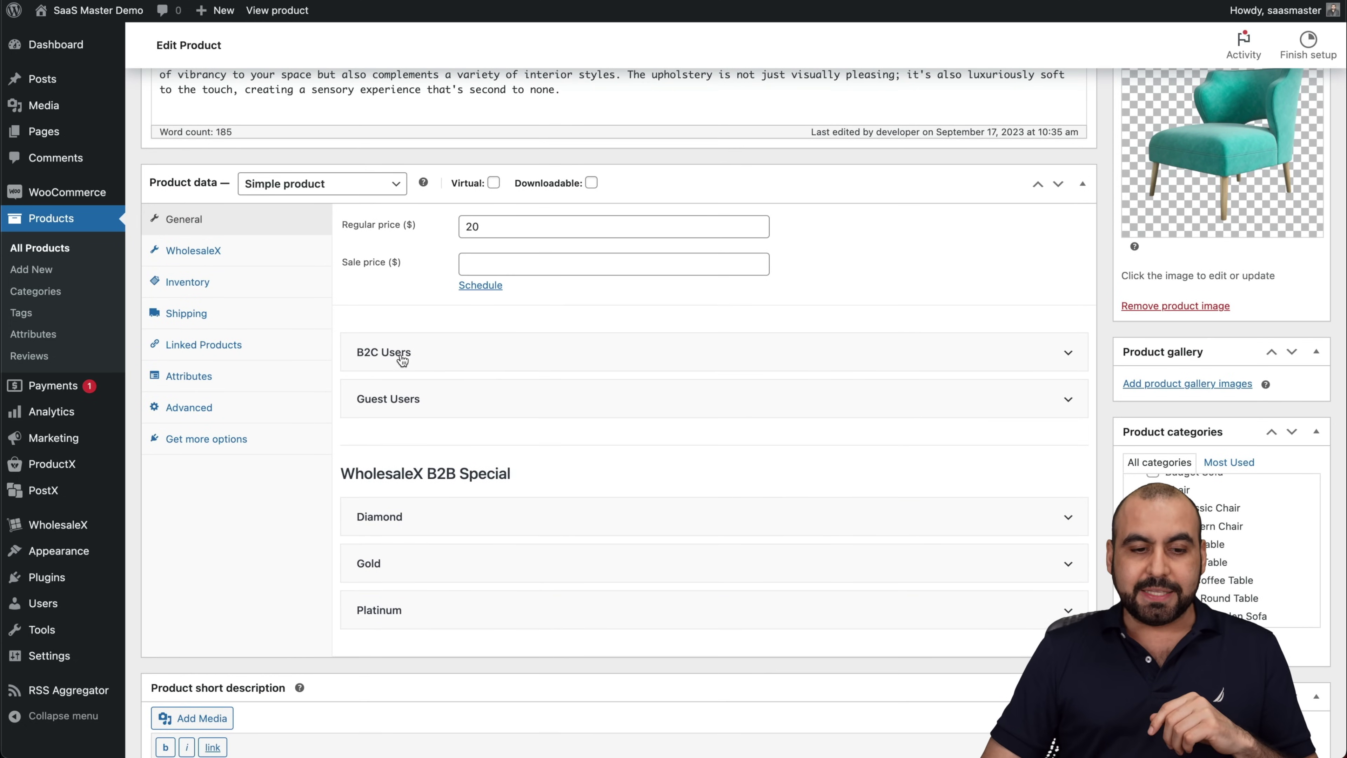
left_click(448, 360)
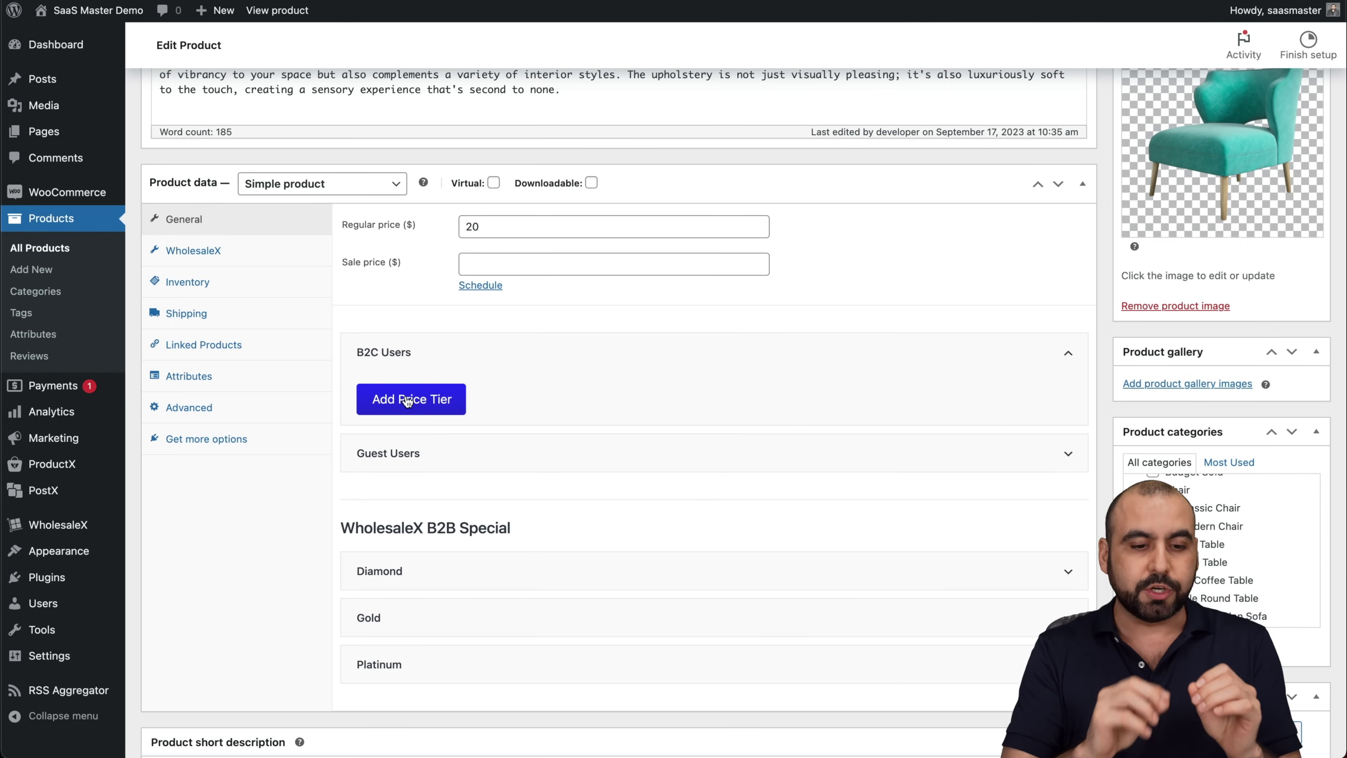
left_click(467, 462)
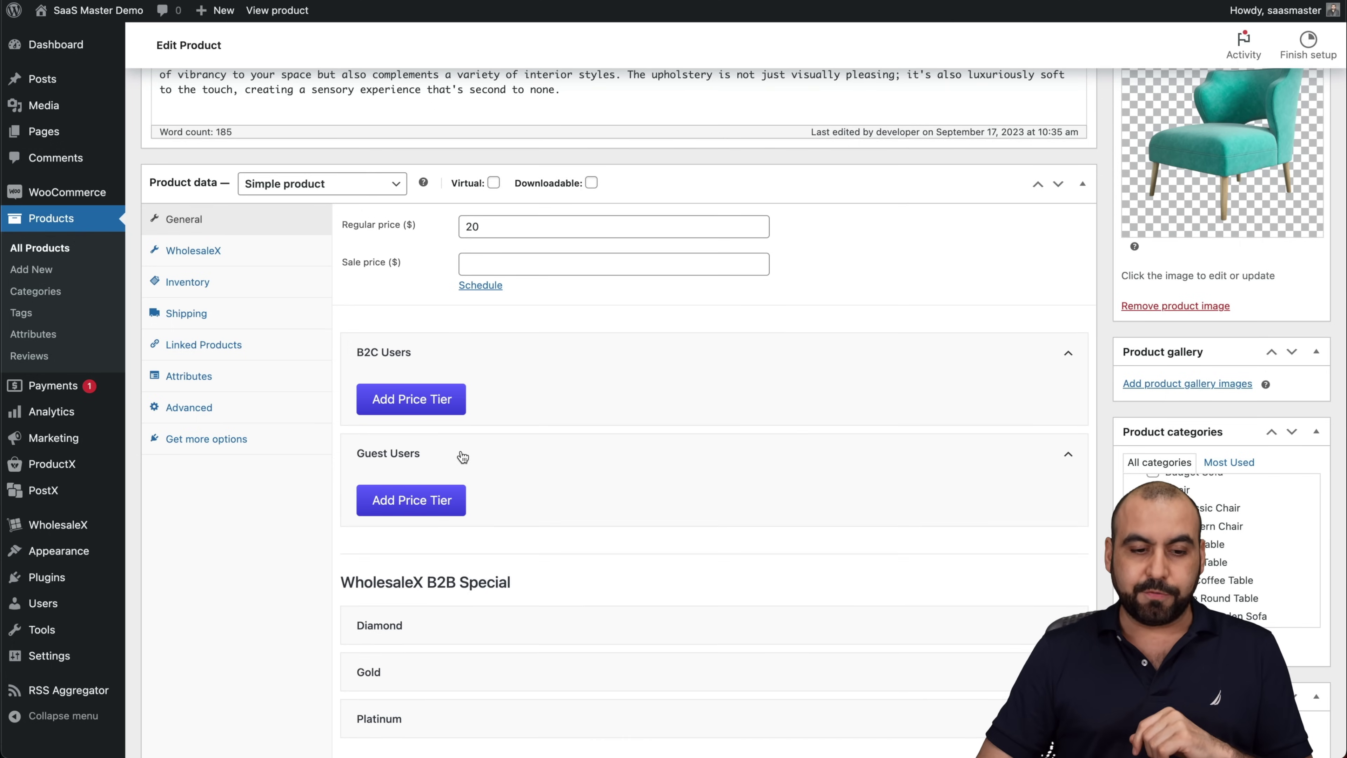
scroll(468, 459, "down", 5)
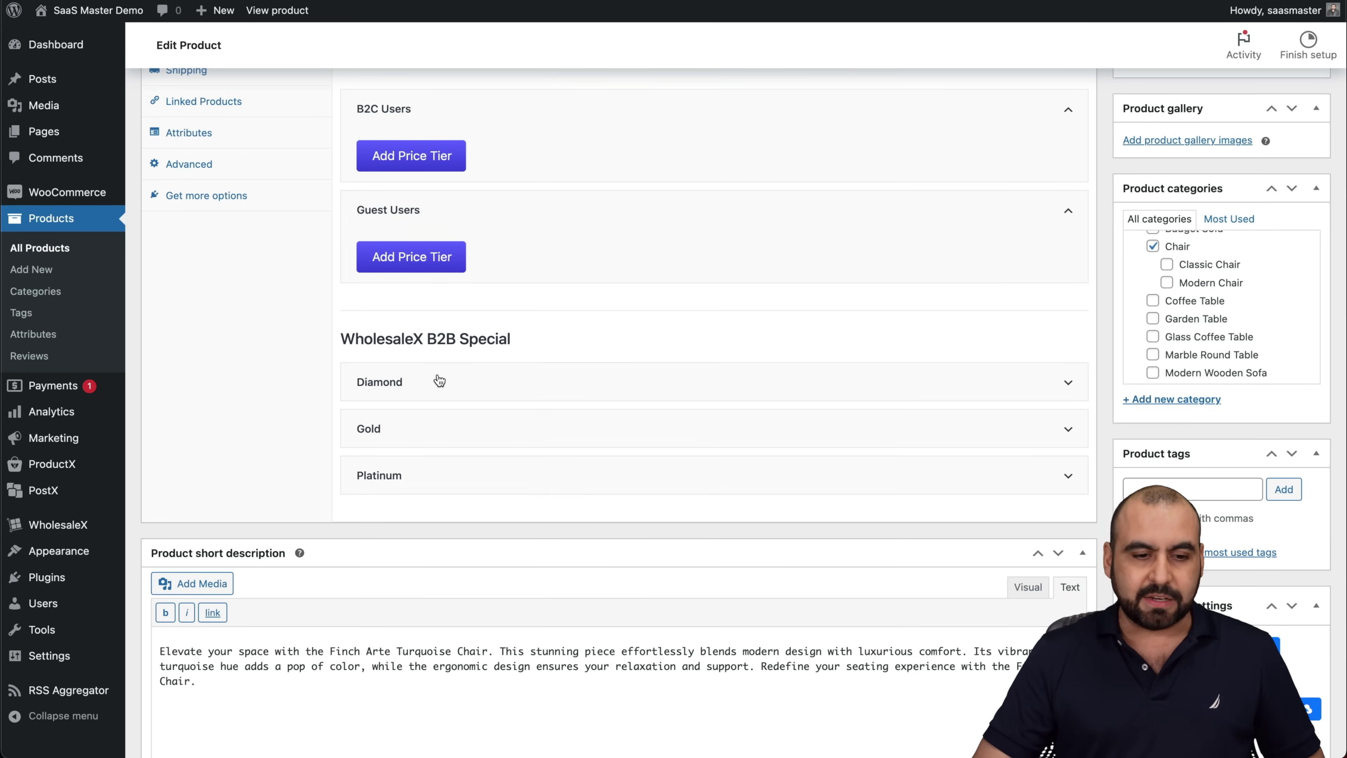
- Expand Diamond pricing and enter base price 18 and sale price 10
left_click(426, 395)
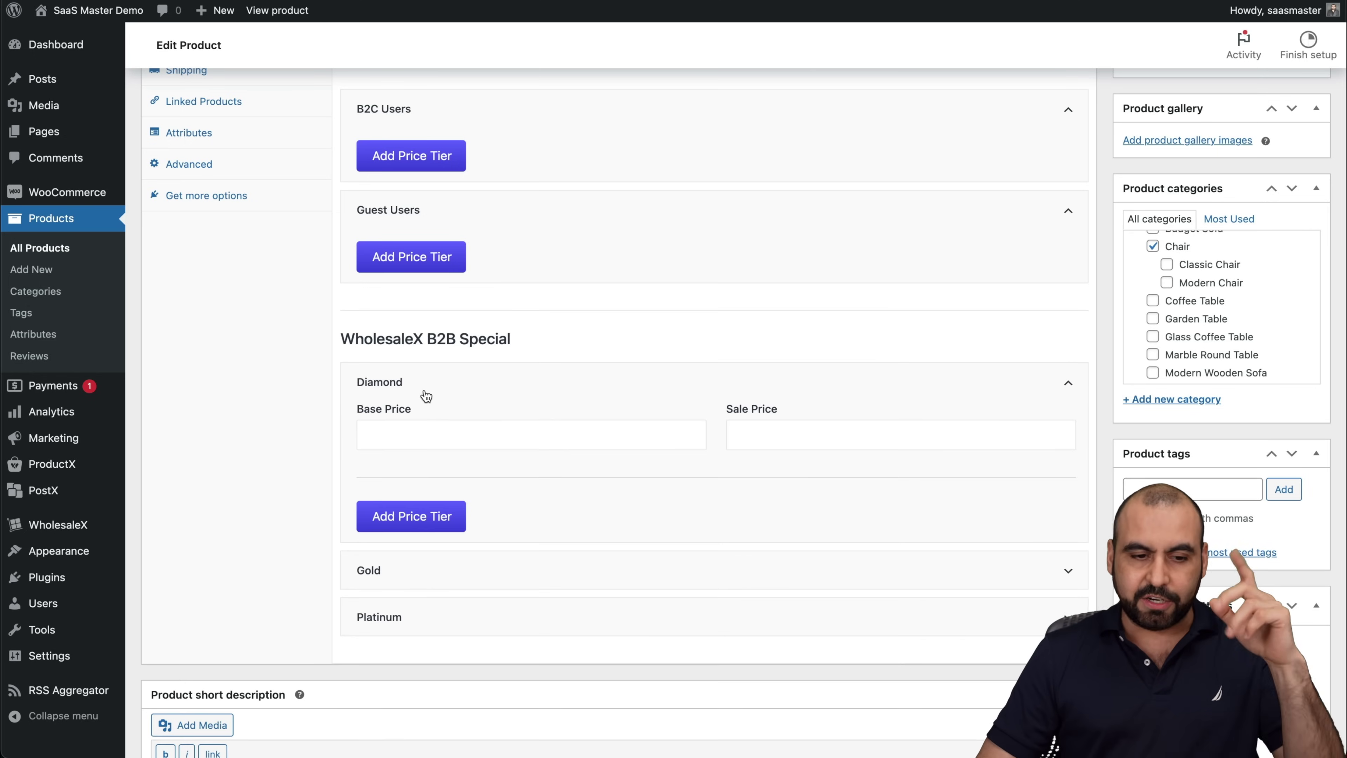
left_click(446, 441)
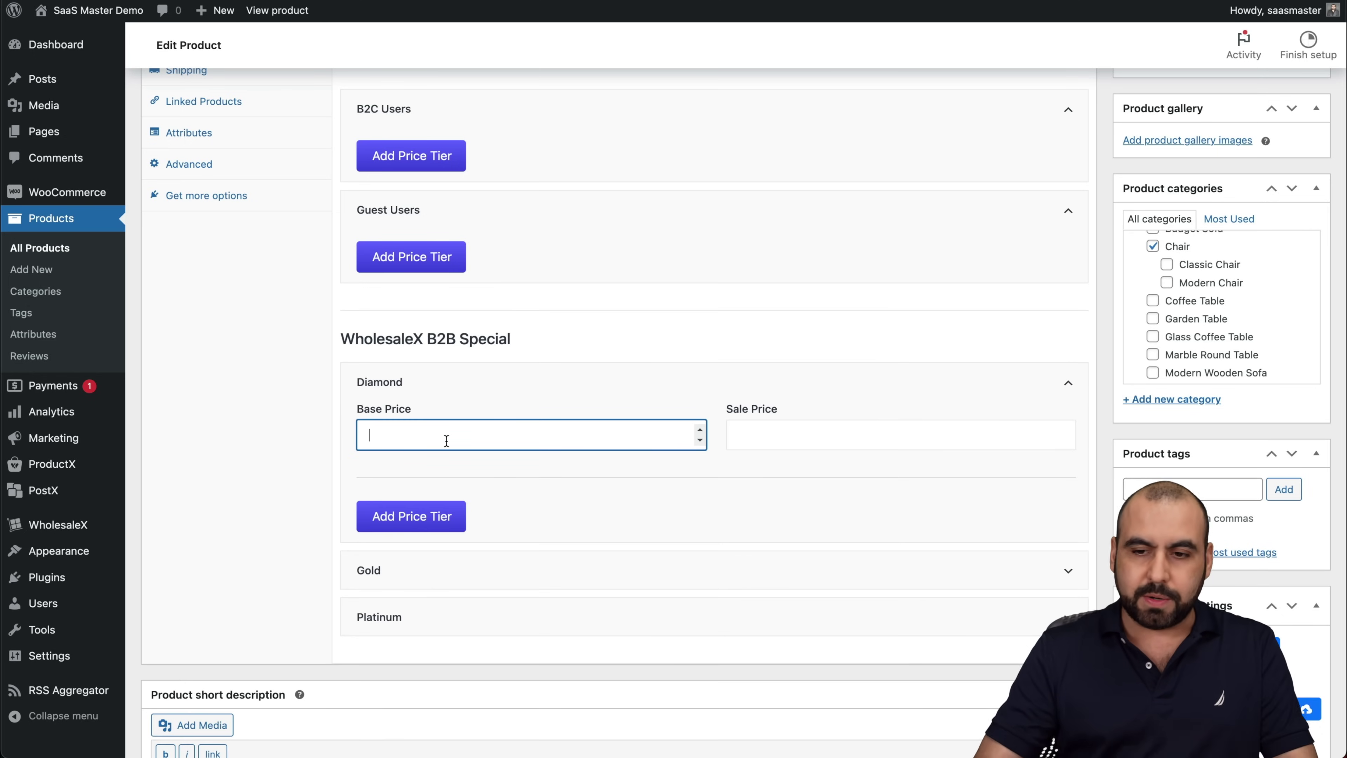
scroll(446, 440, "up", 5)
scroll(514, 410, "down", 2)
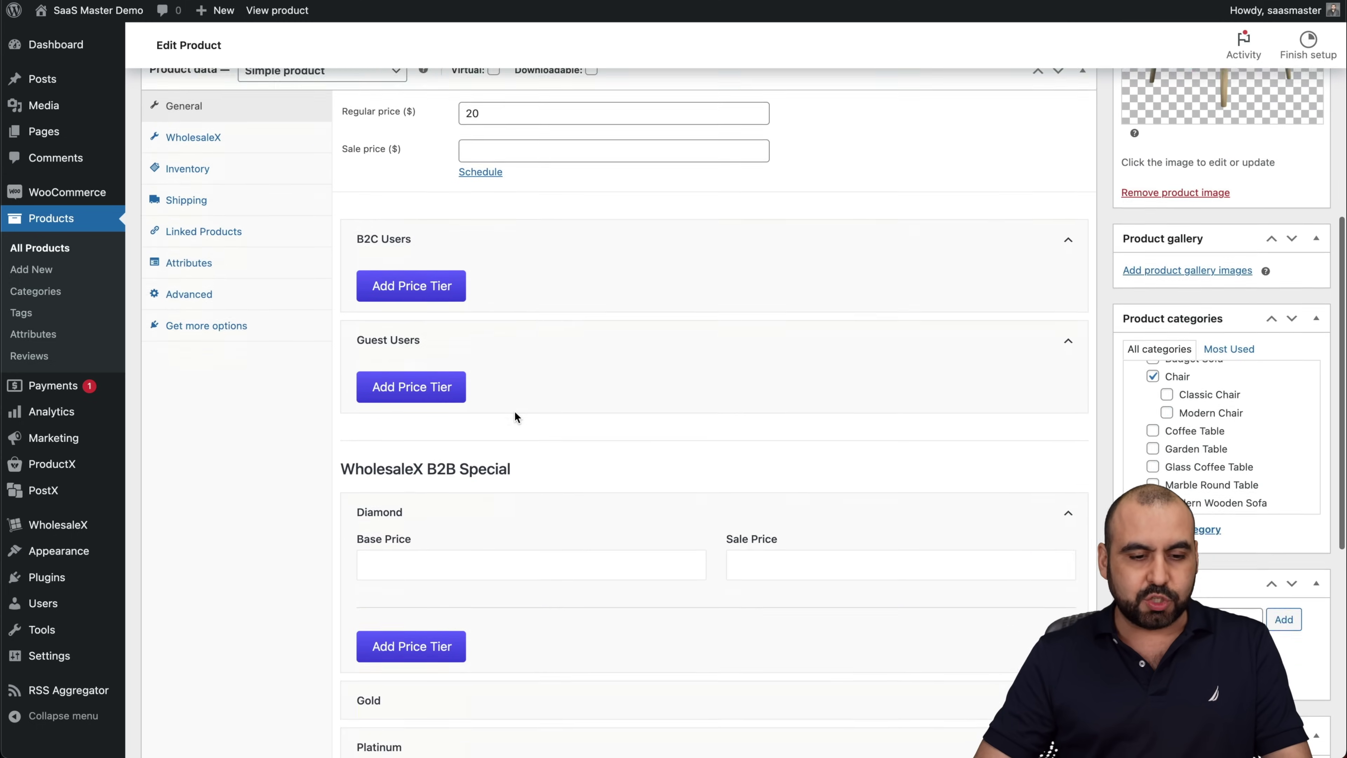
scroll(514, 413, "down", 4)
left_click(445, 380)
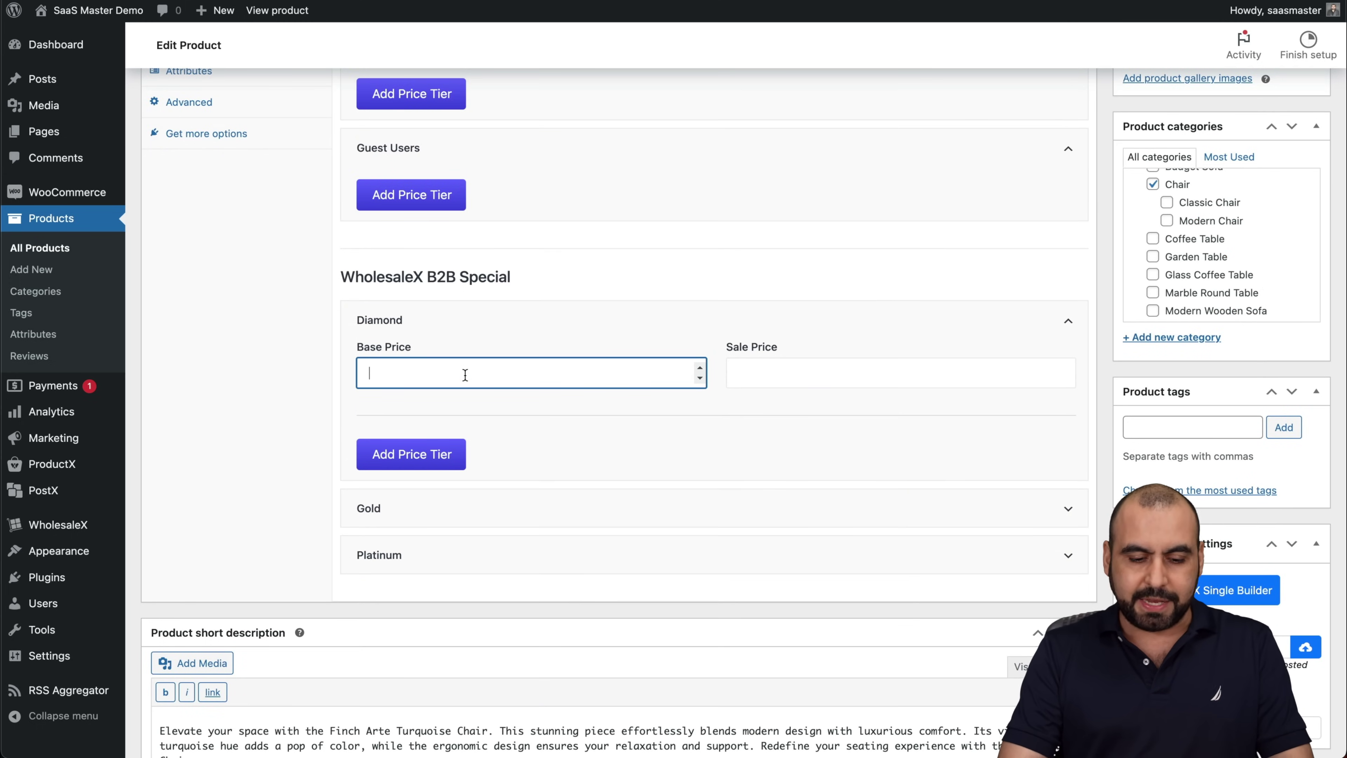
type("18")
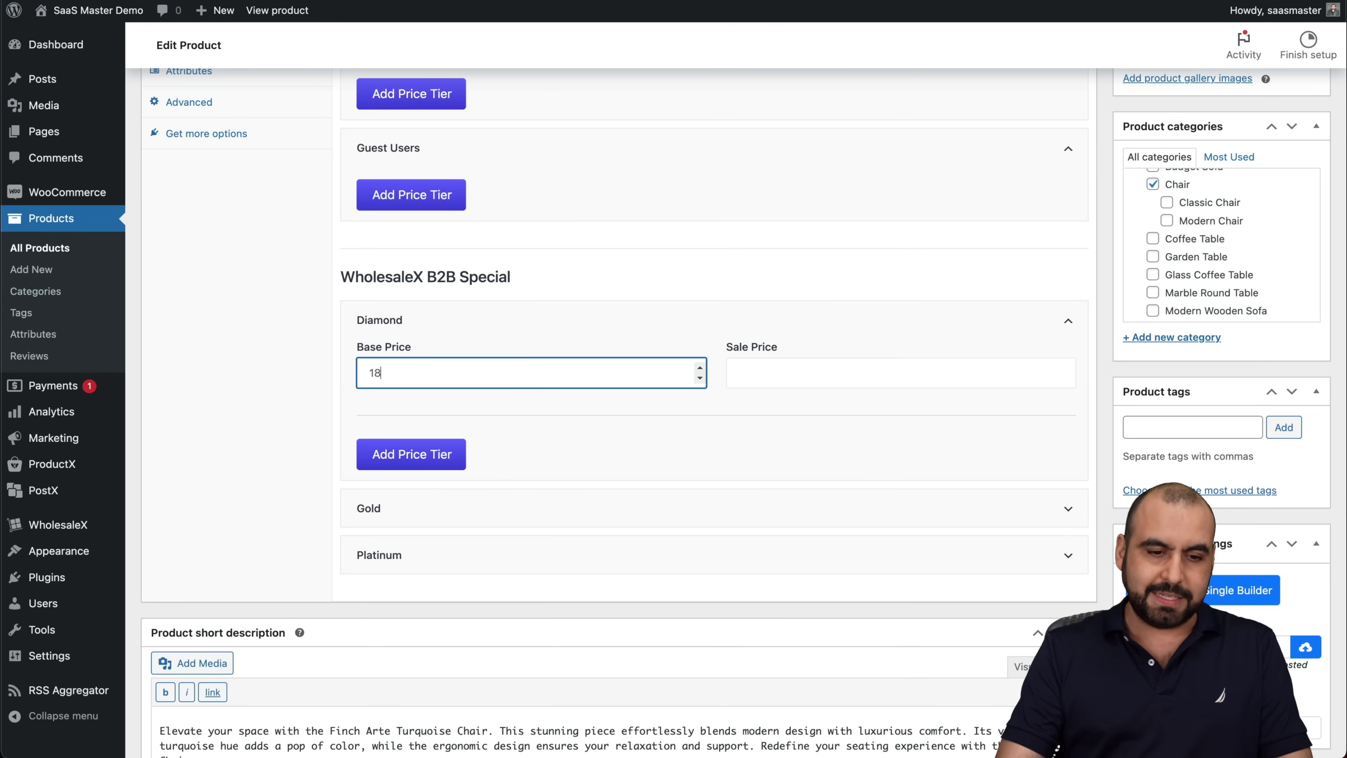
key("Tab")
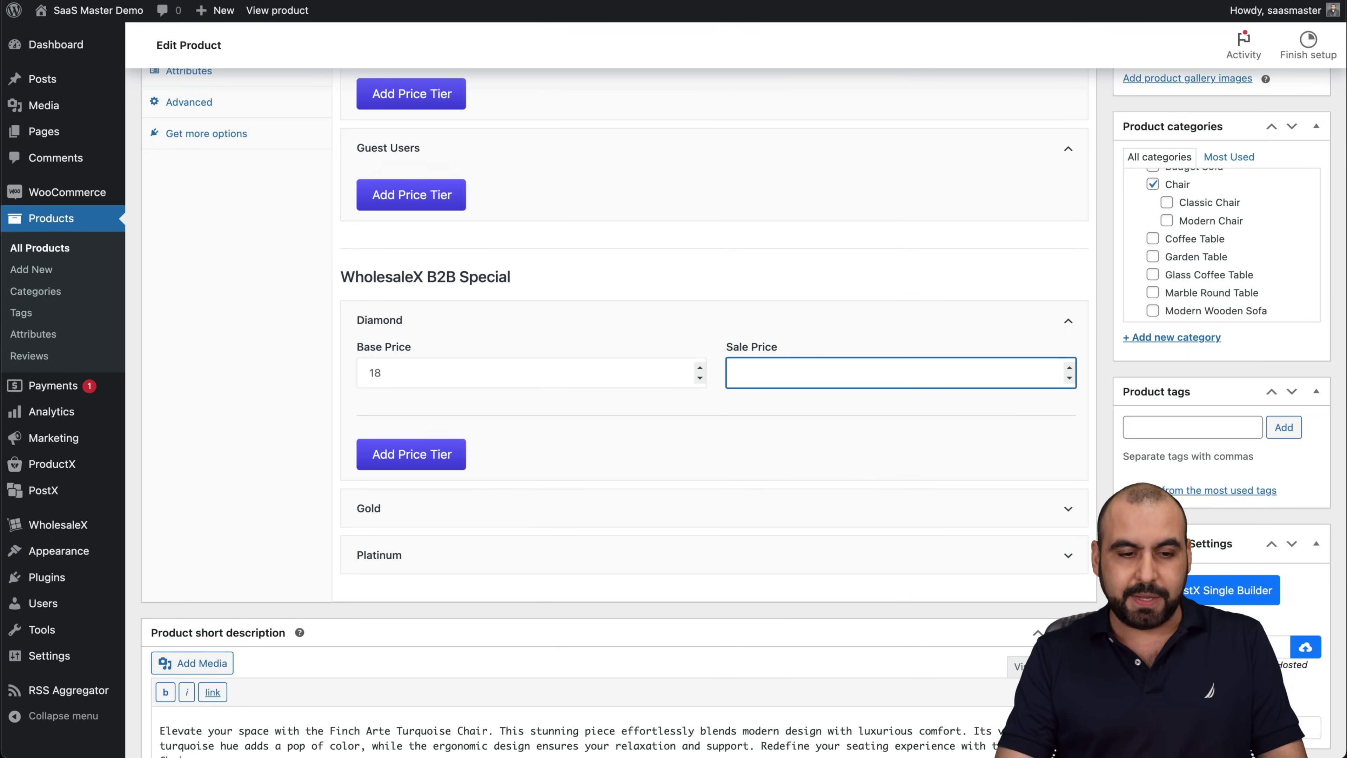
type("10")
left_click(496, 401)
- Add a Diamond price tier of type Discount Amount with minimum quantity 100
left_click(452, 458)
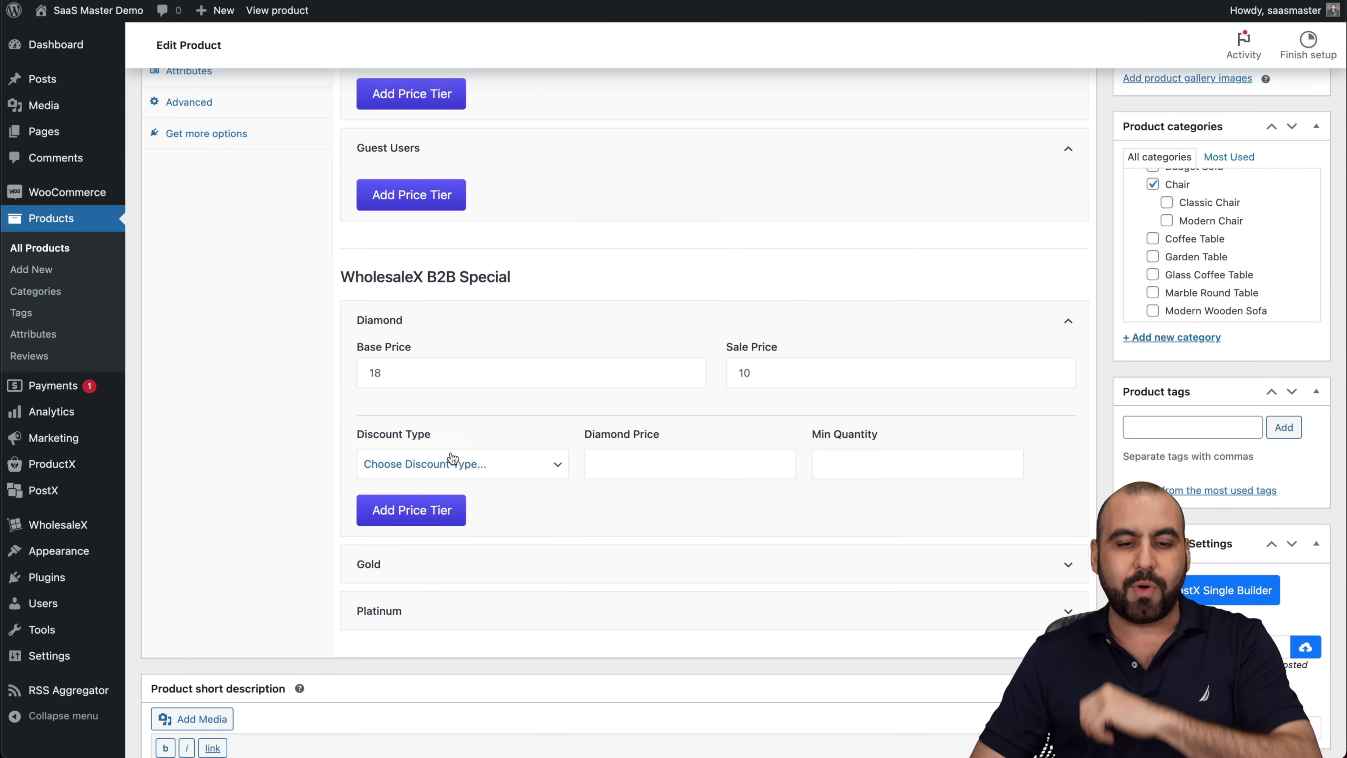
left_click(511, 466)
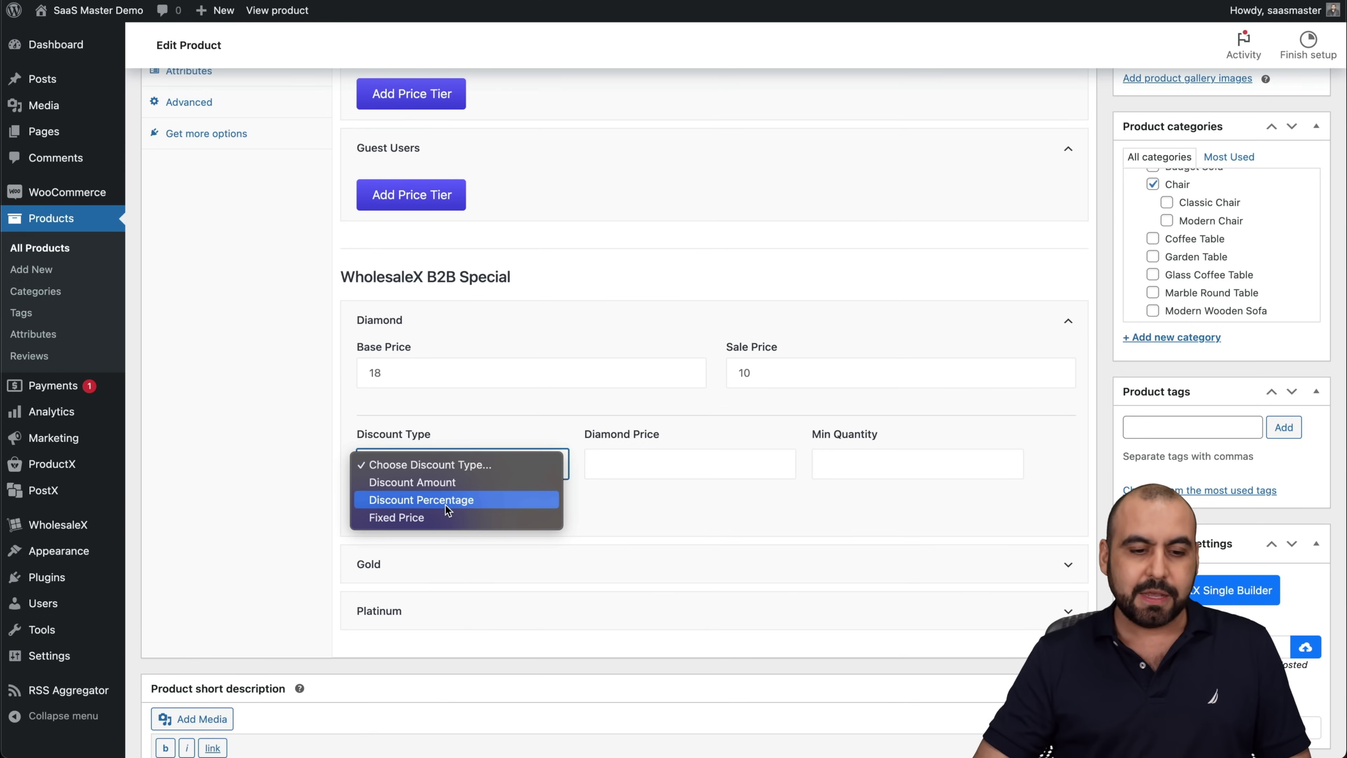
left_click(407, 518)
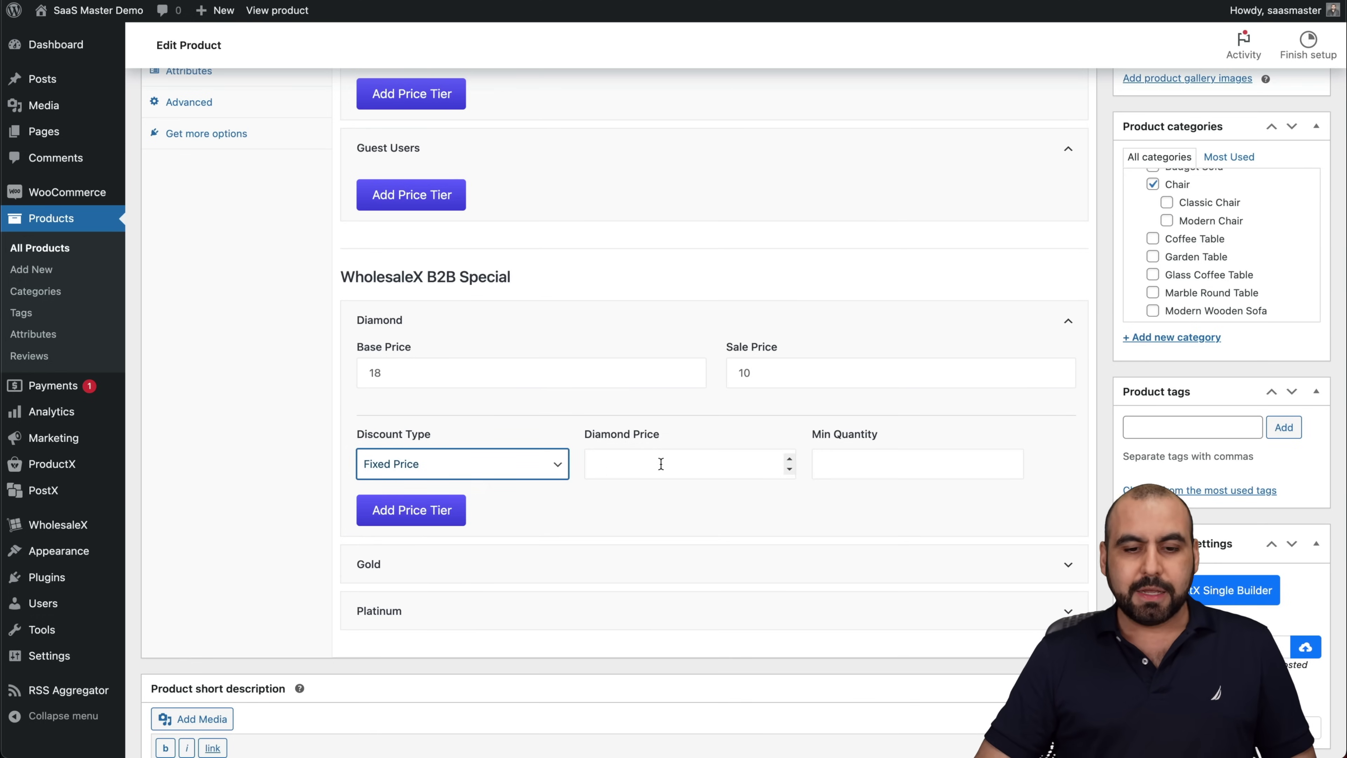
left_click(877, 453)
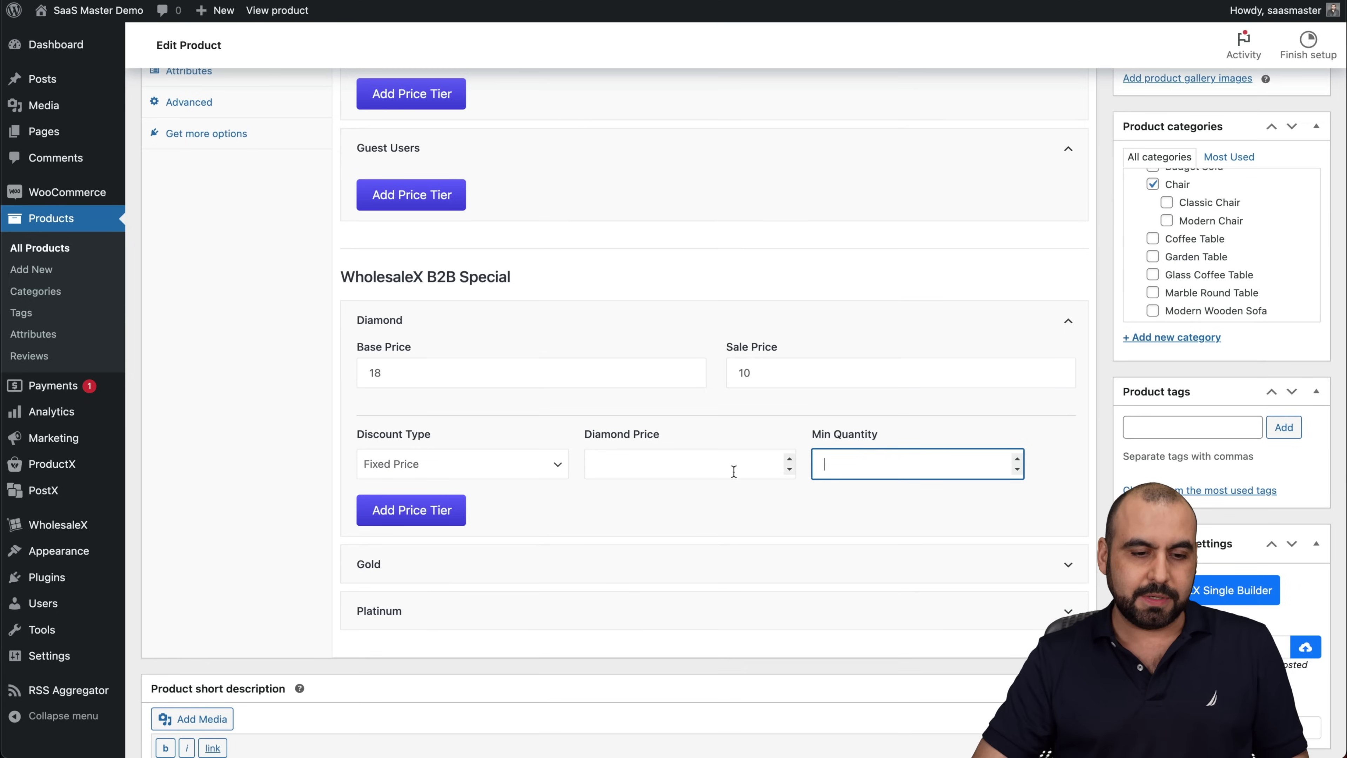
left_click(509, 466)
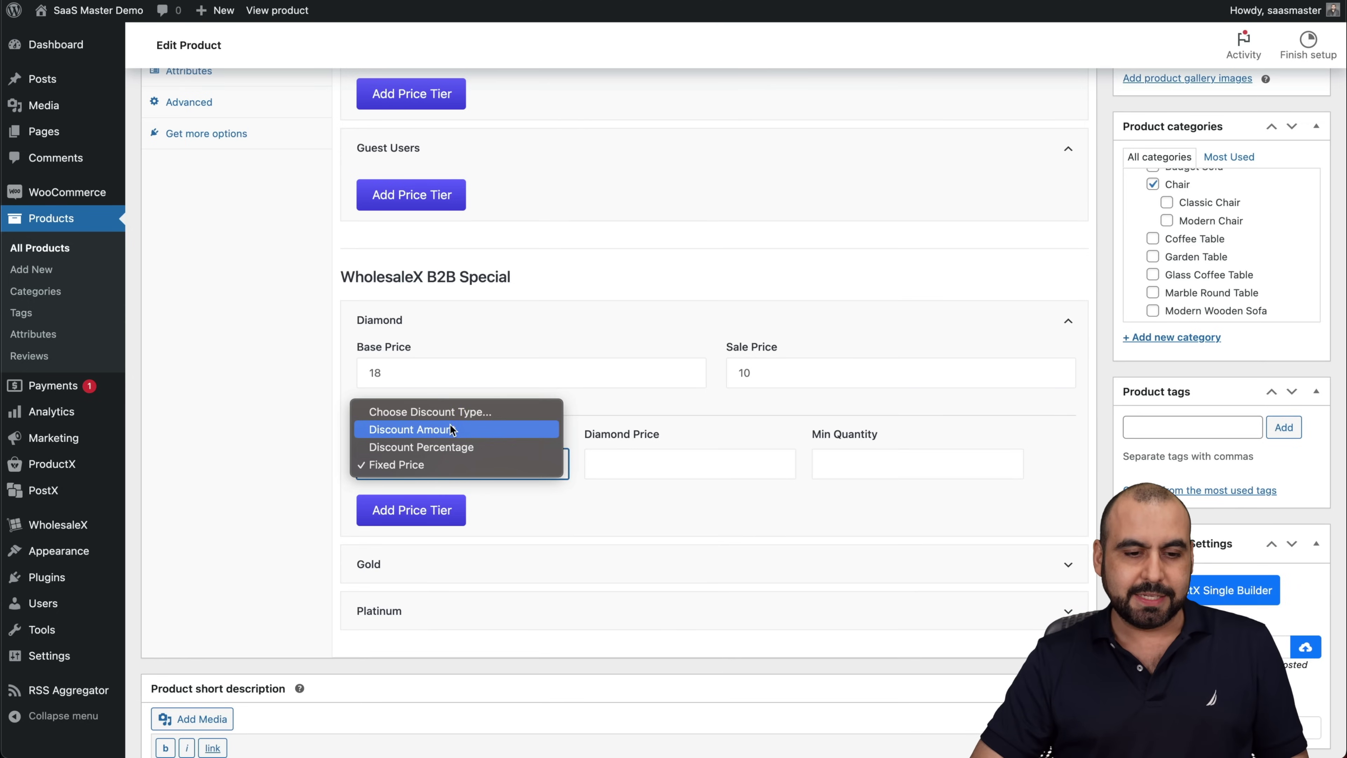
left_click(449, 428)
left_click(917, 459)
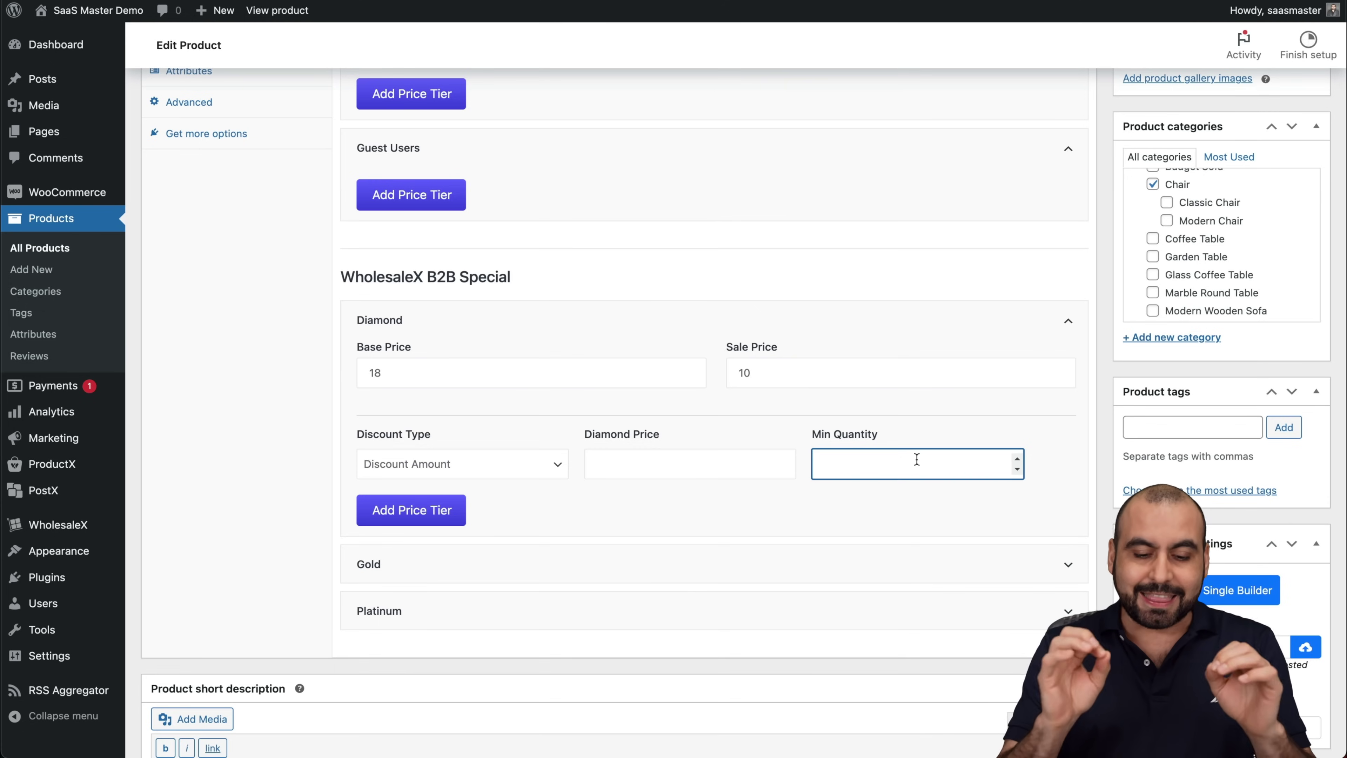
type("100")
left_click(875, 494)
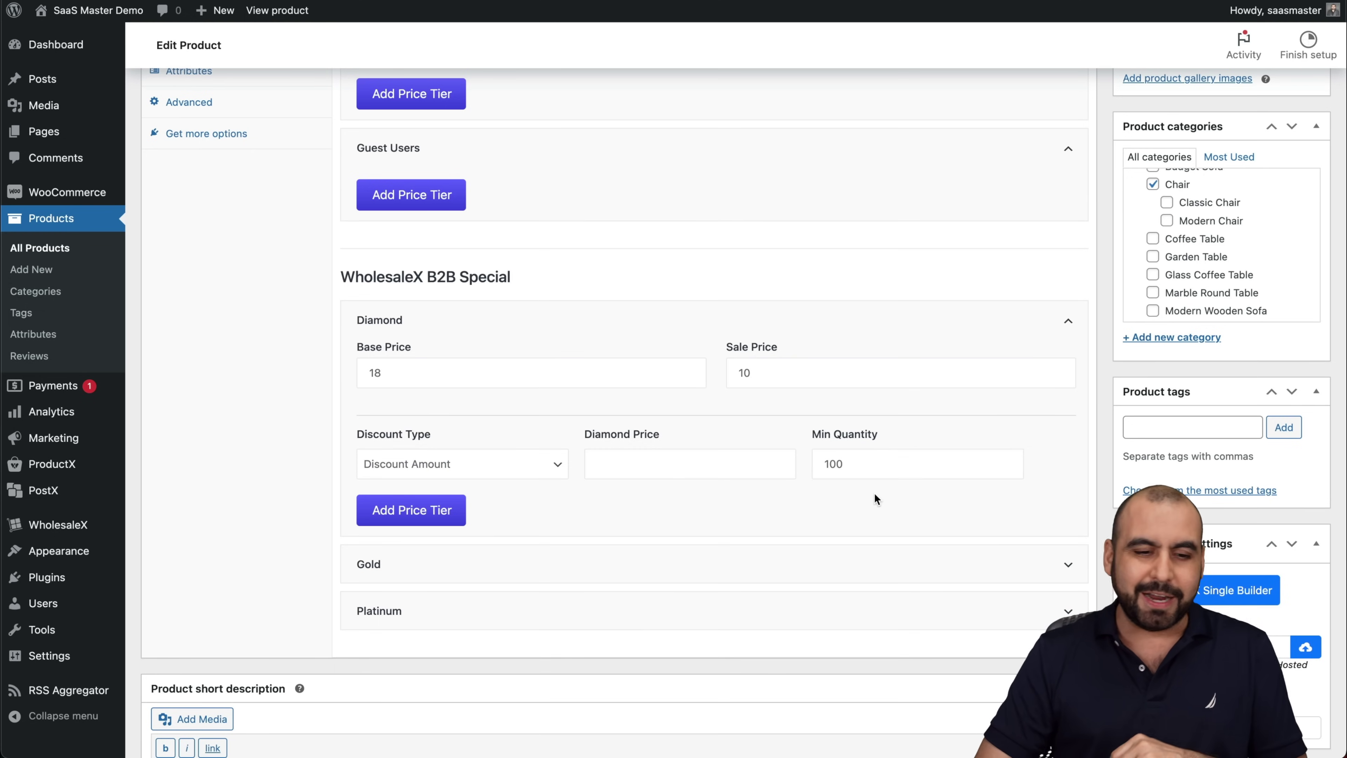
- Add a second Diamond price tier using Discount Percentage
left_click(417, 516)
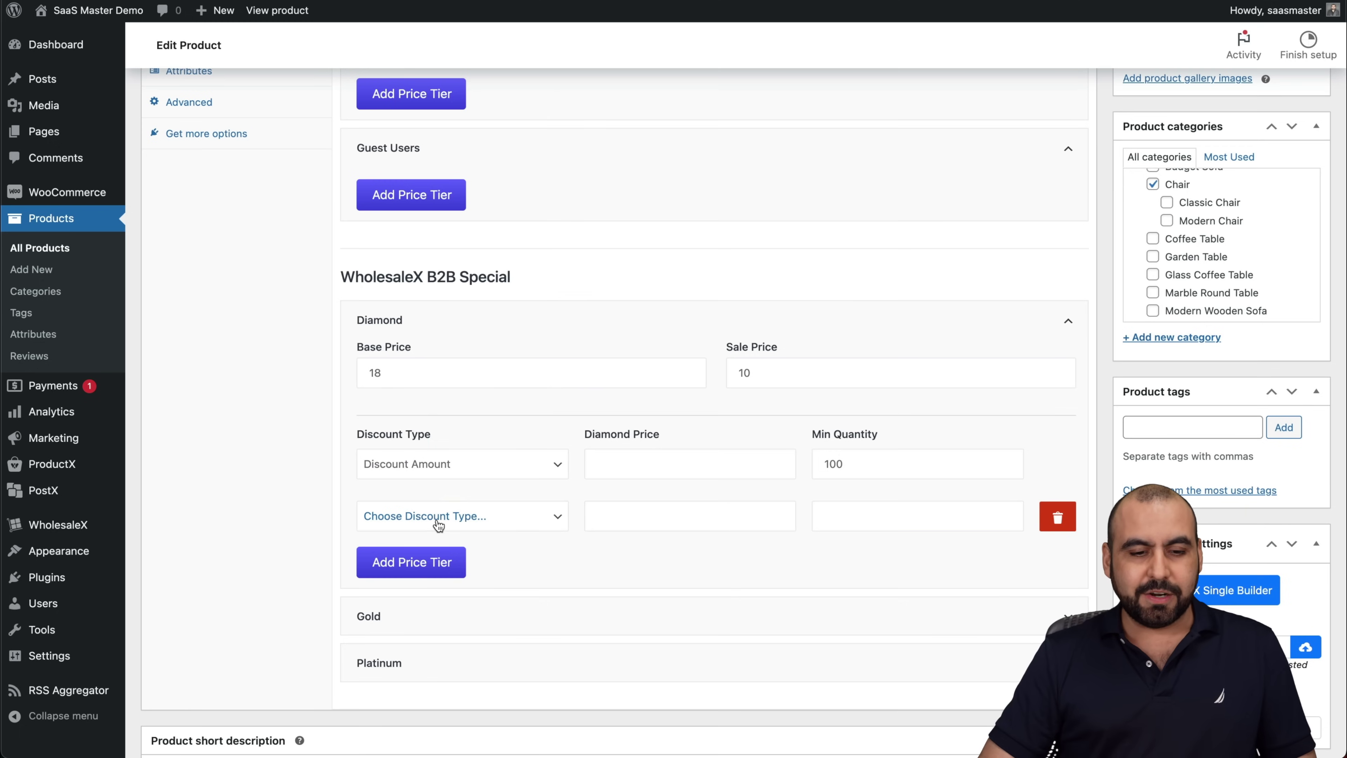
left_click(519, 522)
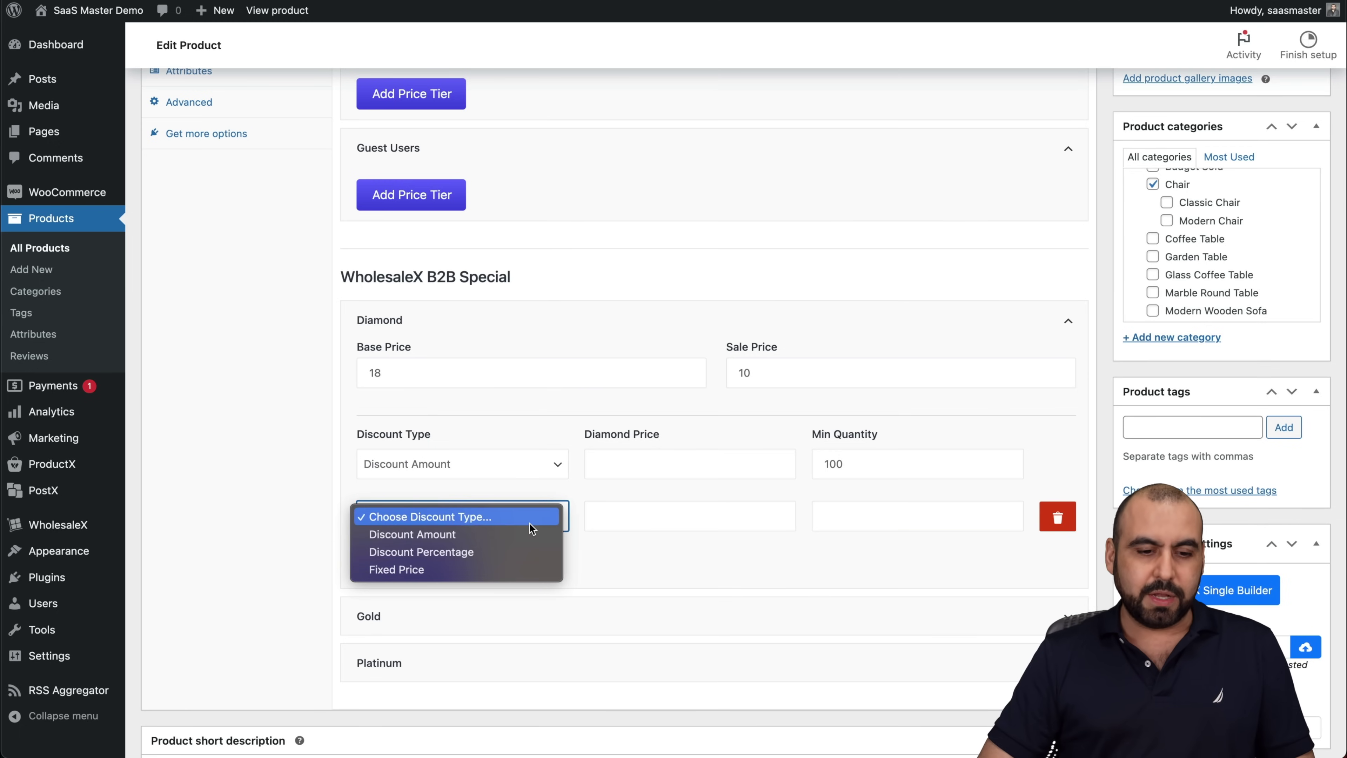
left_click(501, 551)
left_click(644, 527)
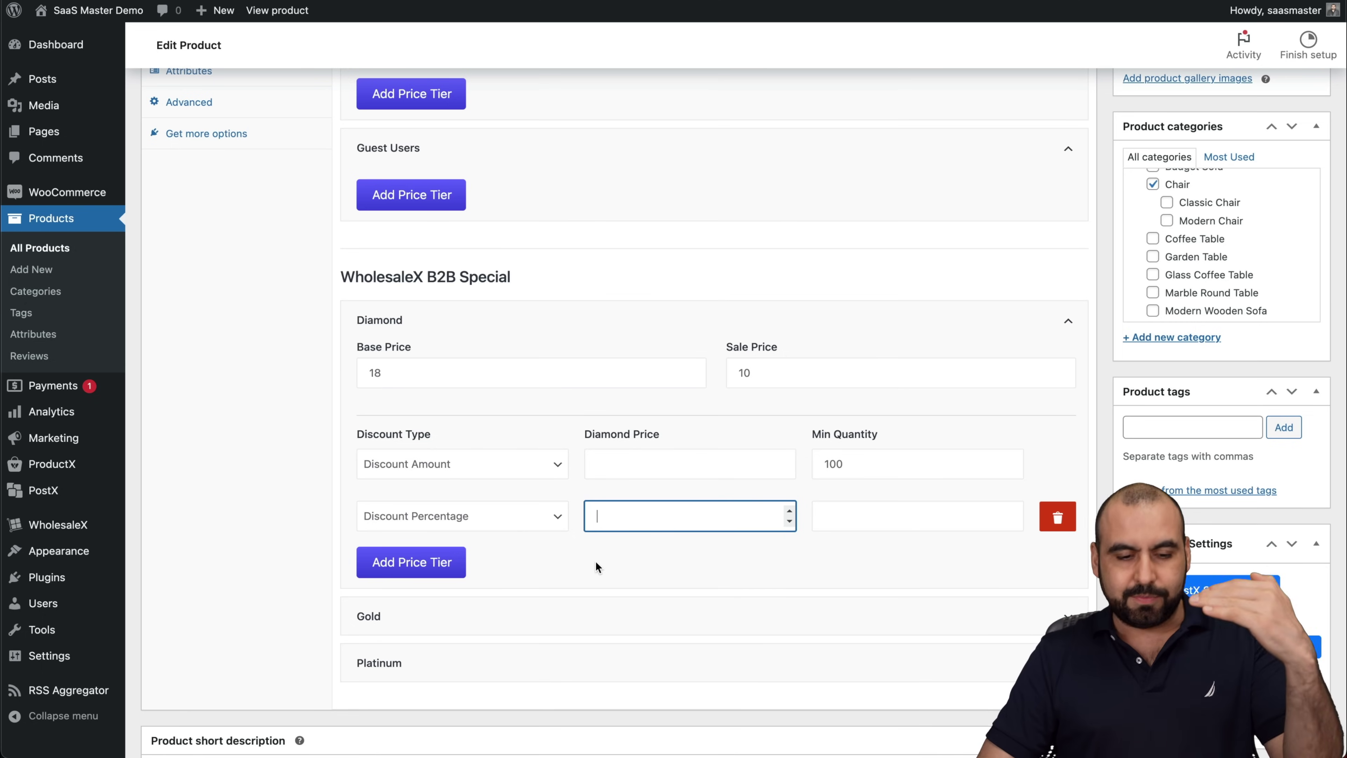
left_click(404, 616)
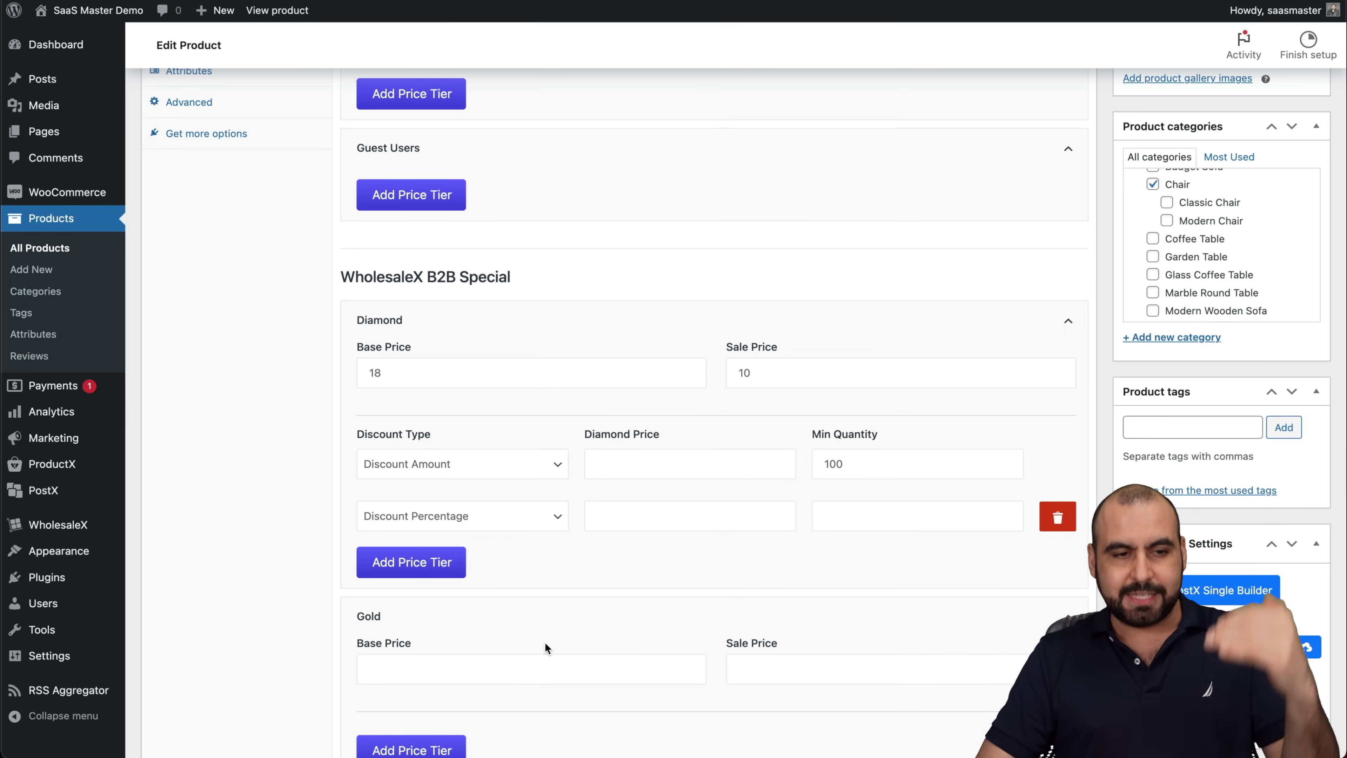
scroll(545, 642, "up", 5)
scroll(528, 333, "up", 3)
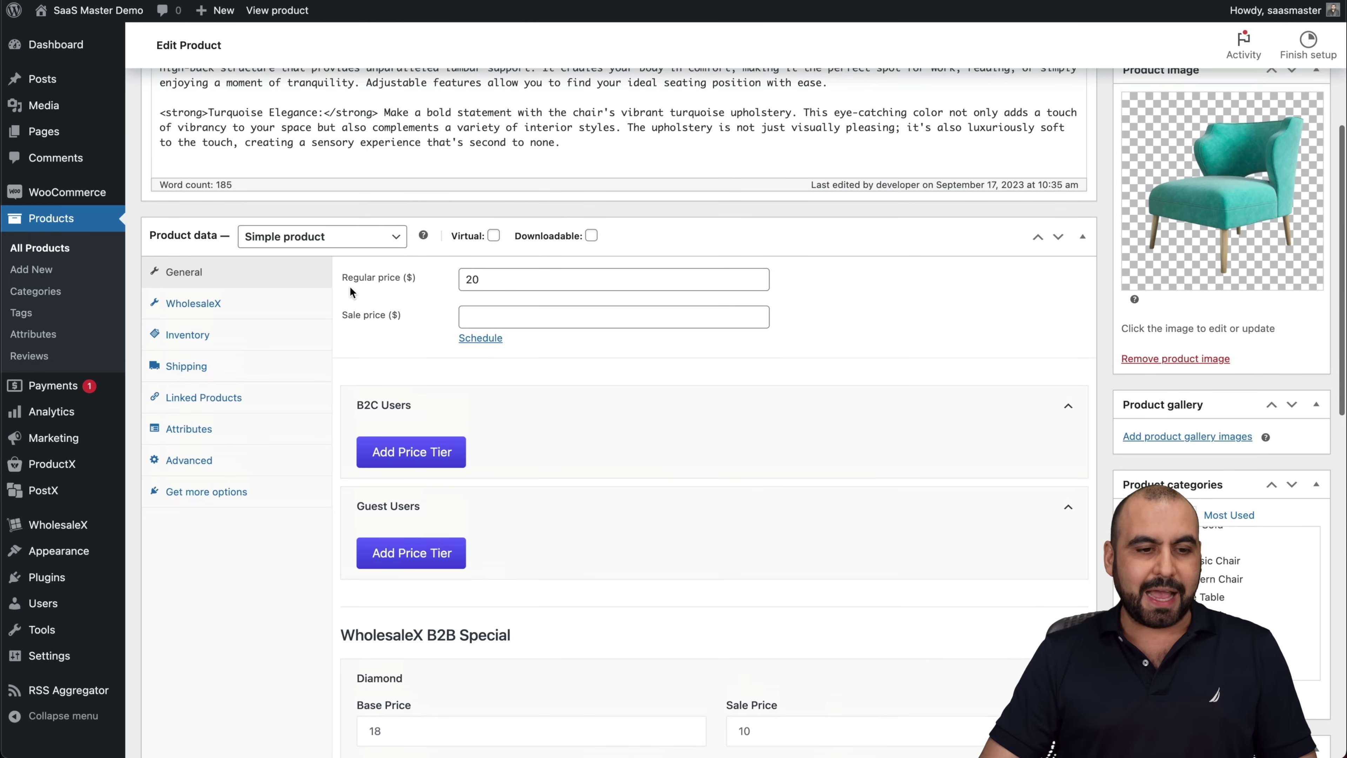
- In the product's WholesaleX tab, tick Hide product for B2C and Hide product for Visitors, leaving B2B unchanged
left_click(212, 305)
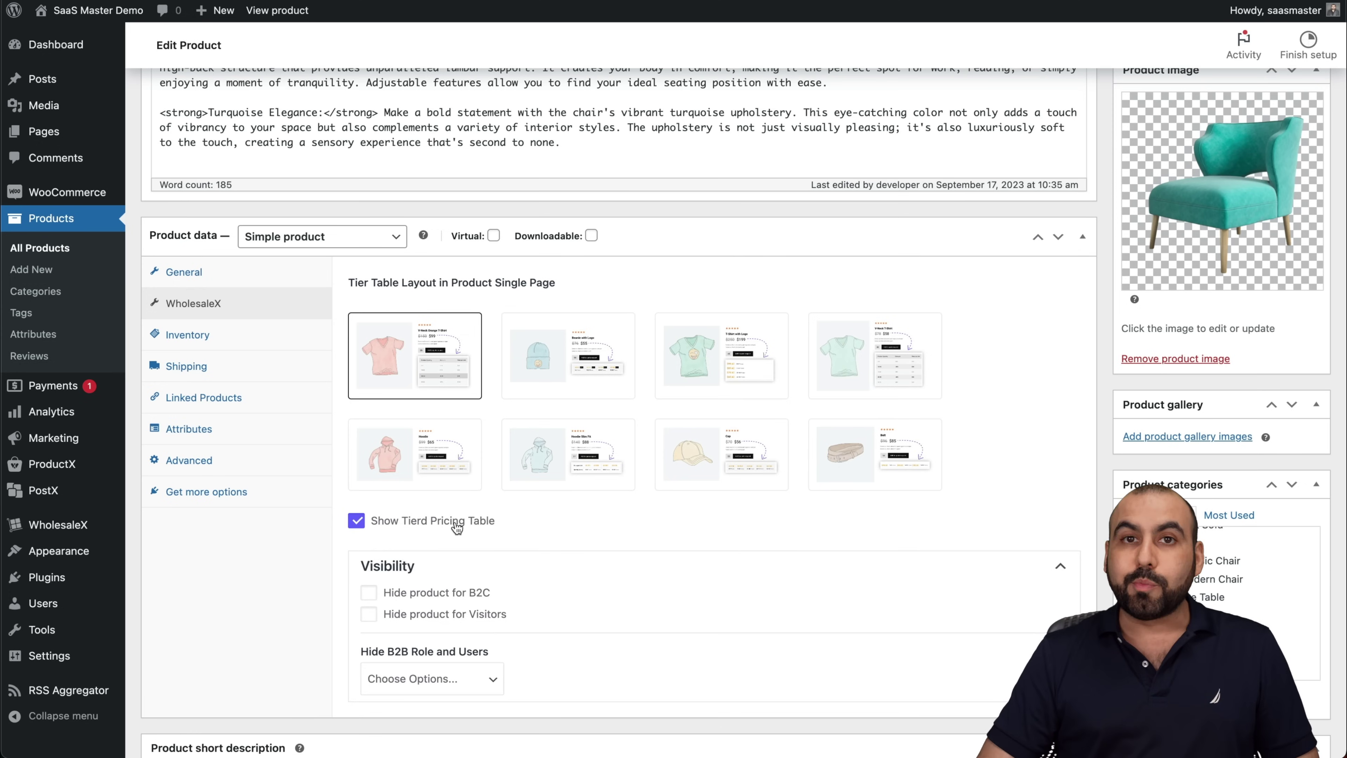
scroll(481, 525, "down", 3)
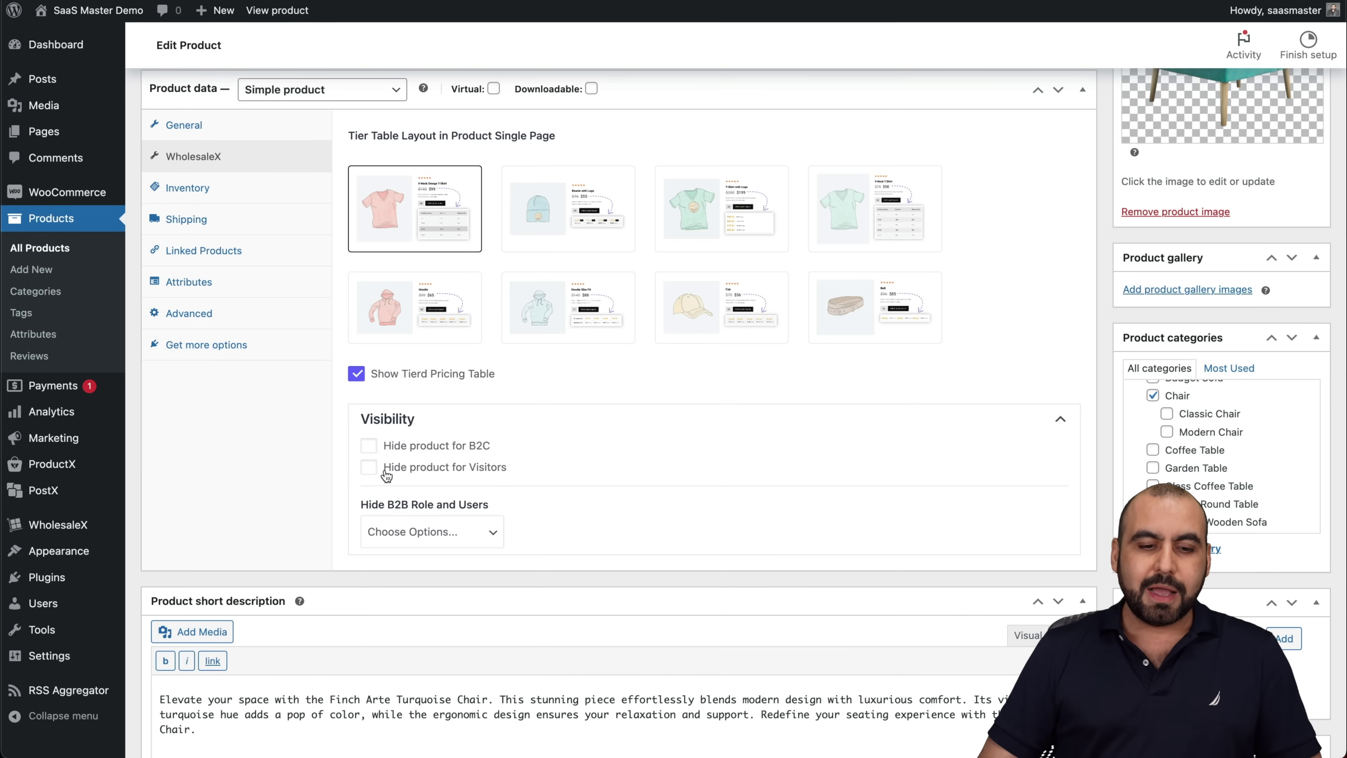
left_click(368, 445)
left_click(368, 467)
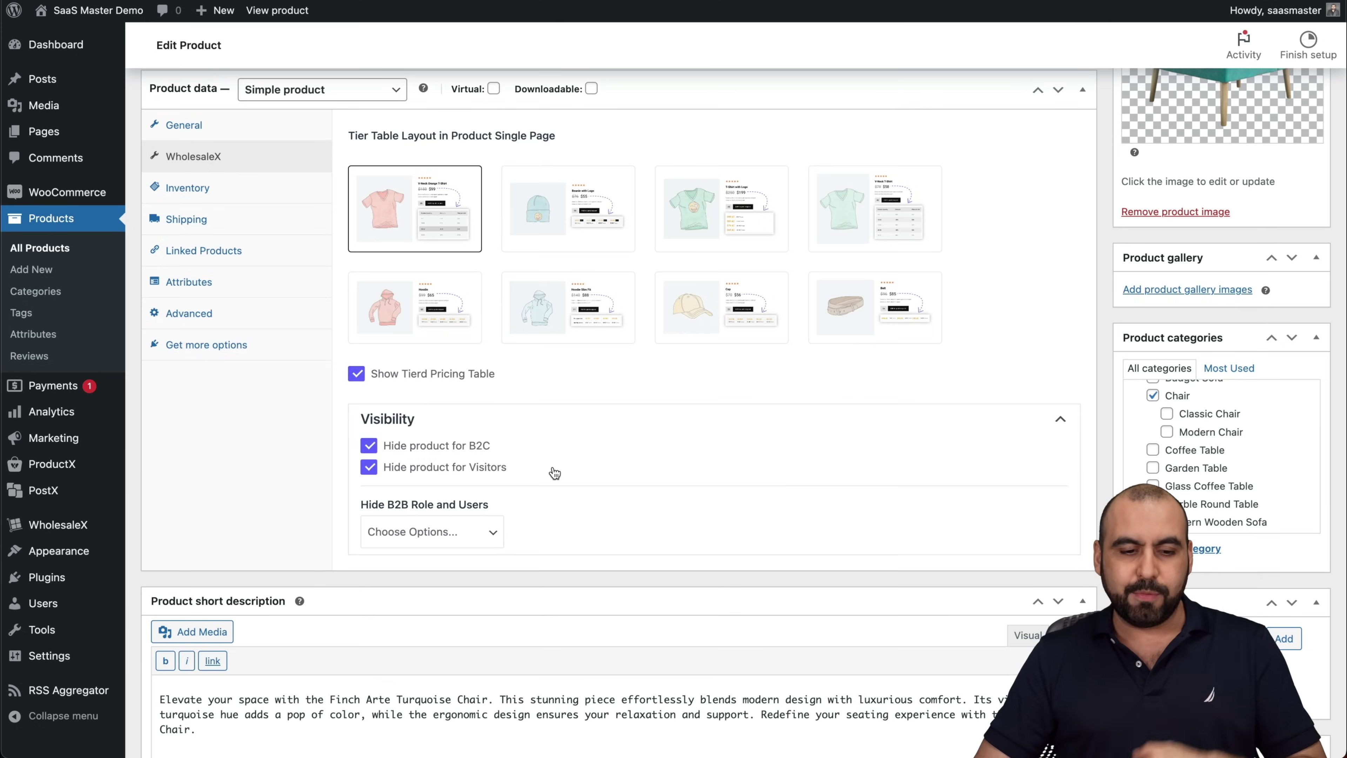
left_click(476, 532)
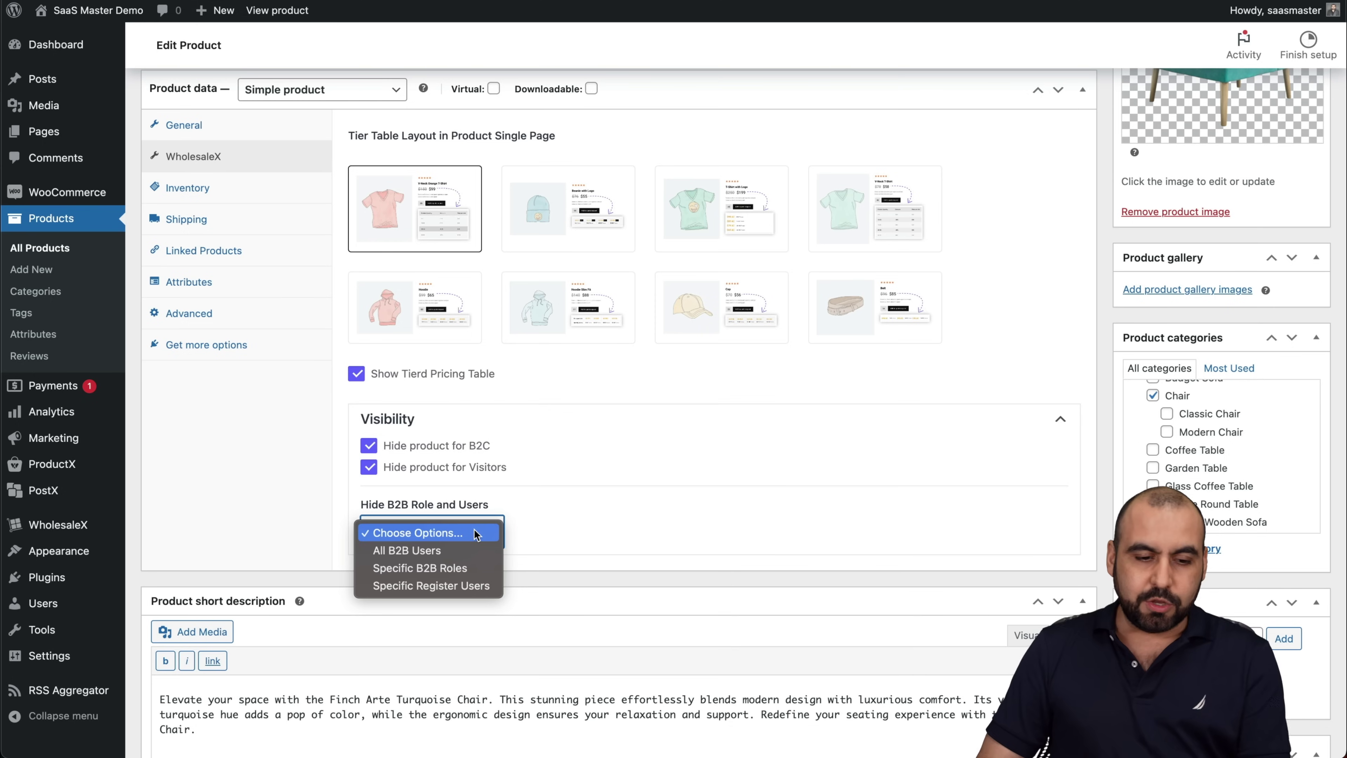
left_click(642, 508)
scroll(642, 504, "up", 2)
scroll(642, 505, "down", 5)
scroll(642, 505, "up", 15)
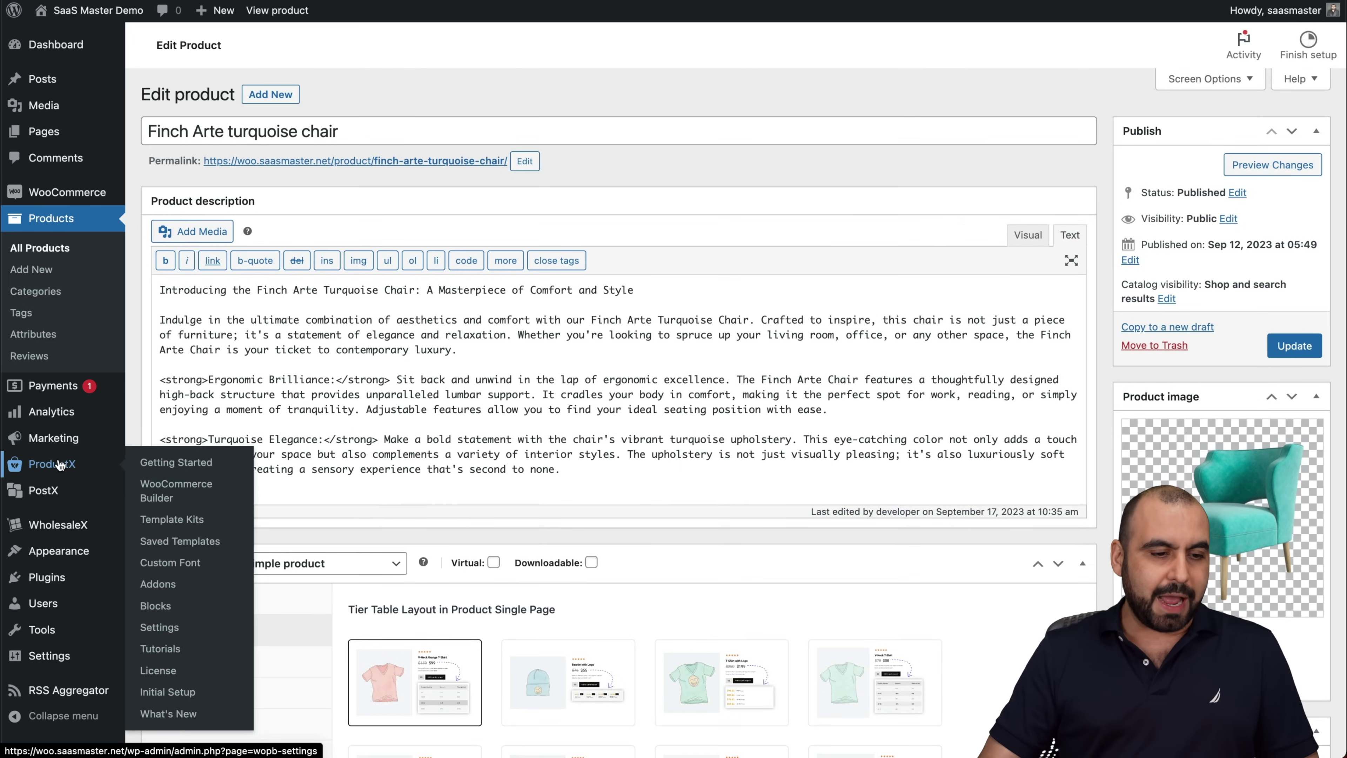
- Browse WholesaleX General Settings, then switch to the Registration & Login options
mouse_move(70, 532)
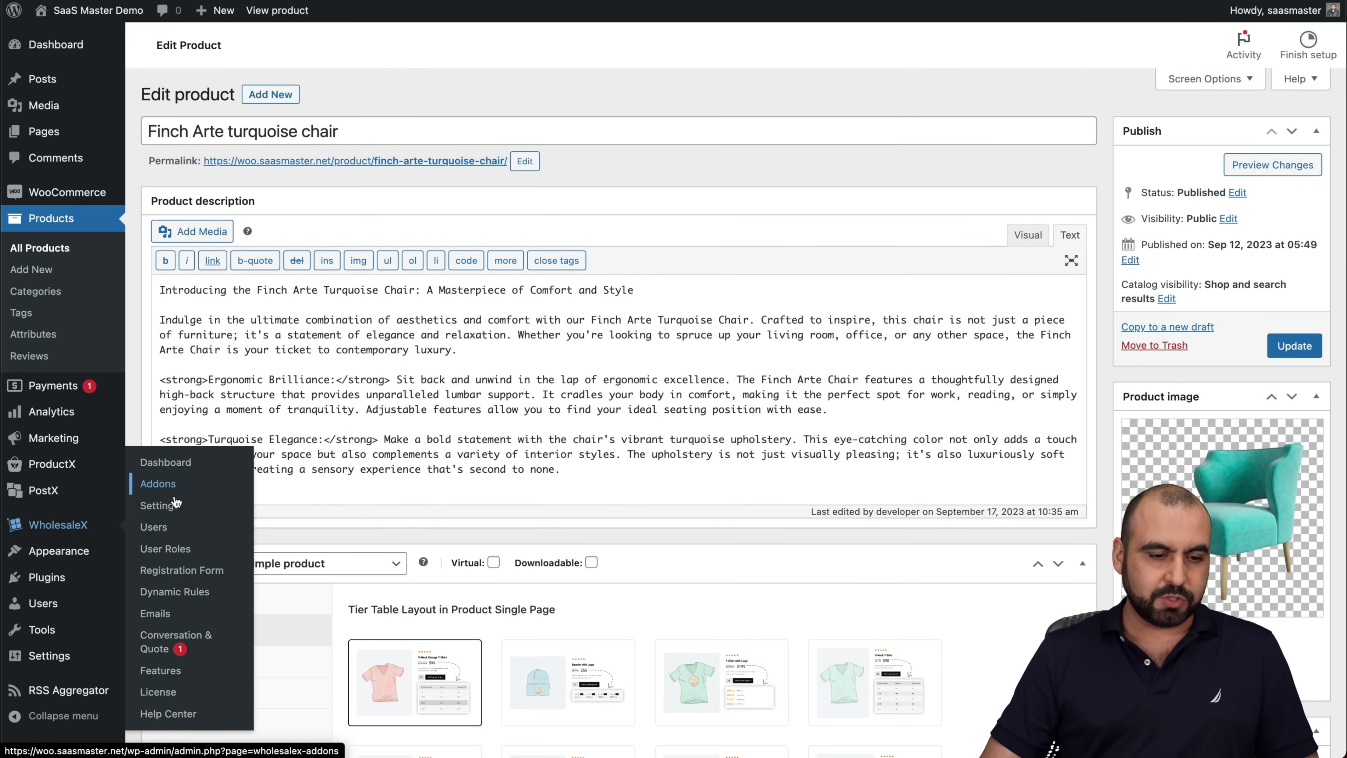
left_click(176, 510)
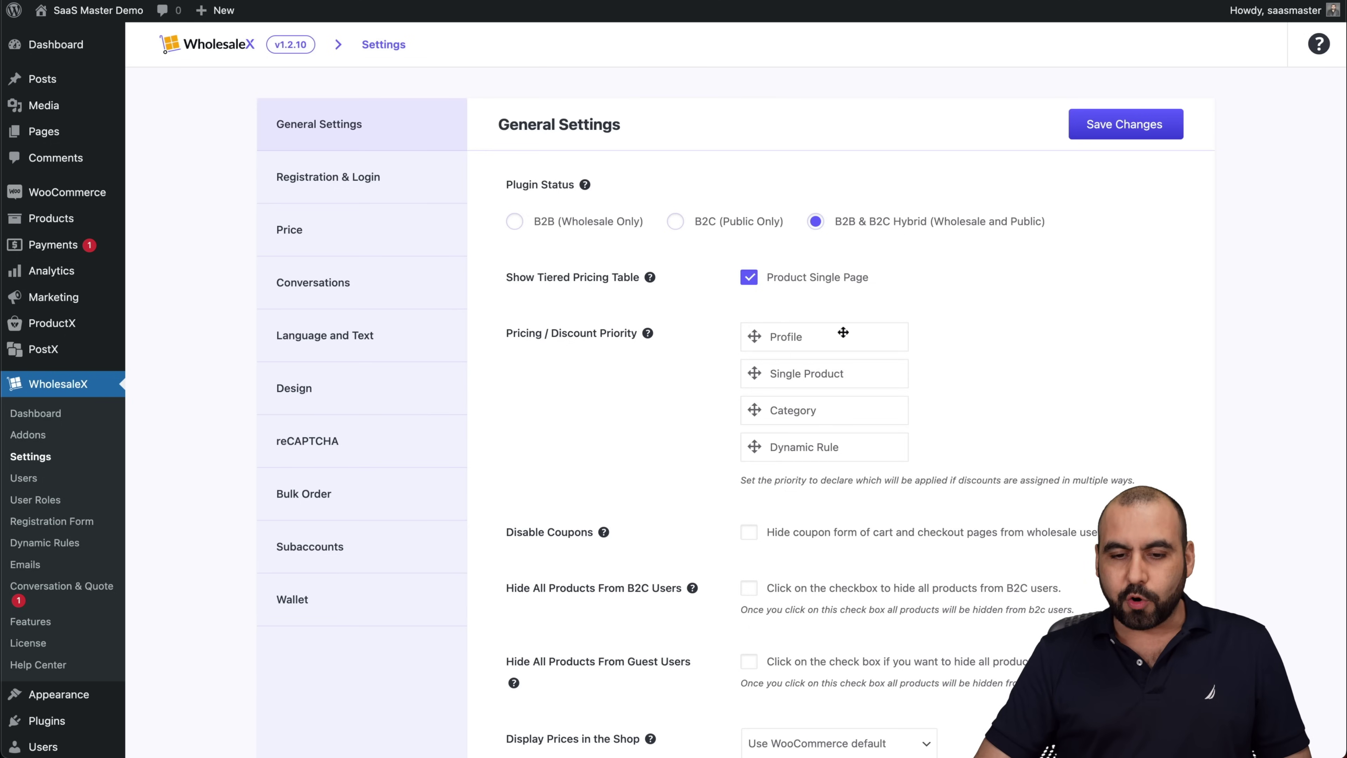
scroll(834, 469, "down", 5)
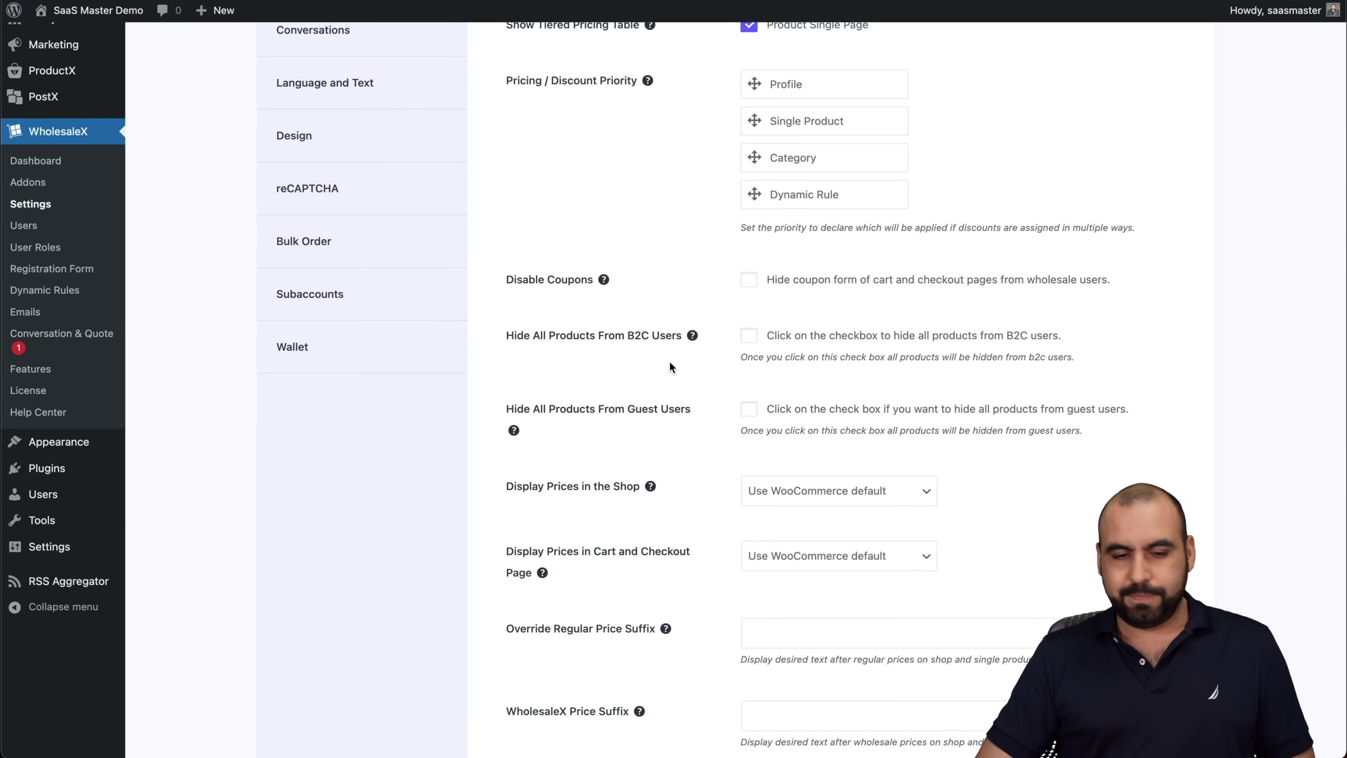
scroll(671, 366, "down", 10)
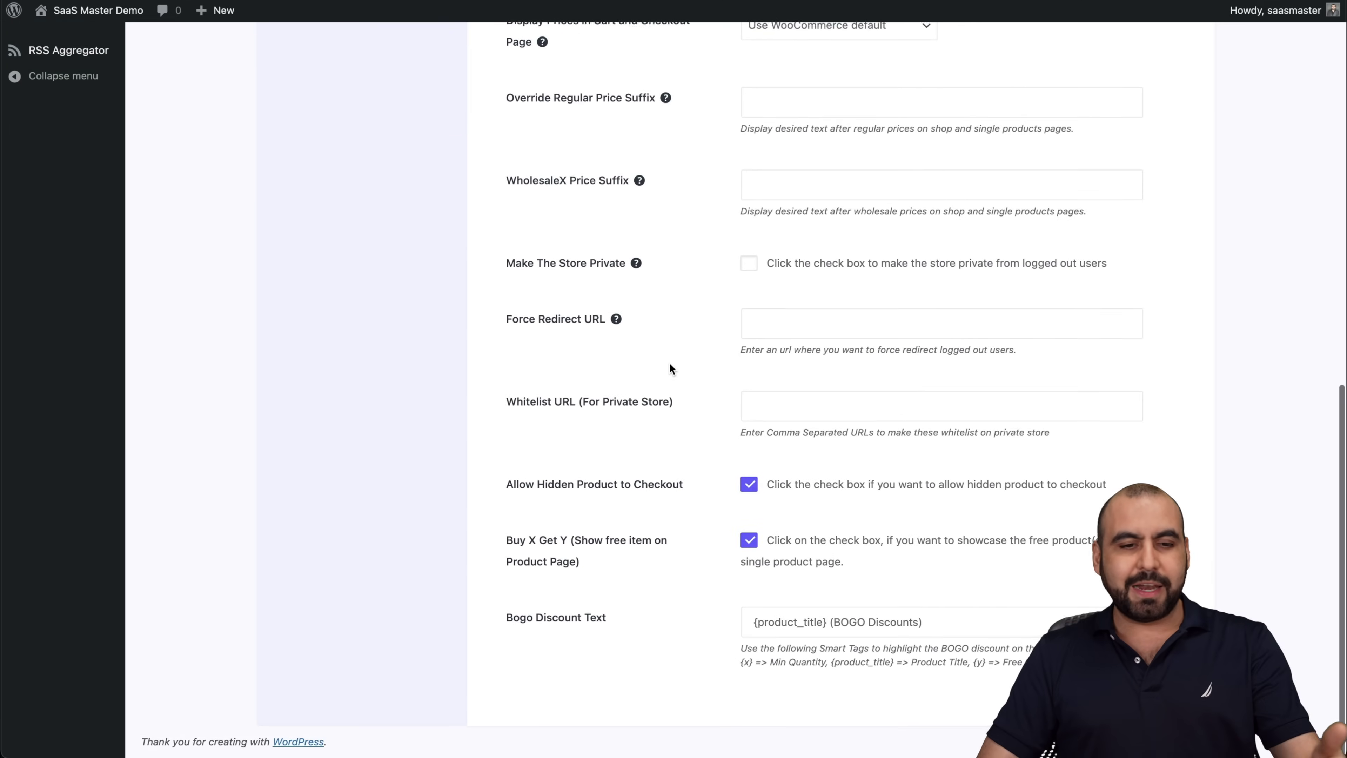
scroll(671, 366, "up", 15)
left_click(340, 177)
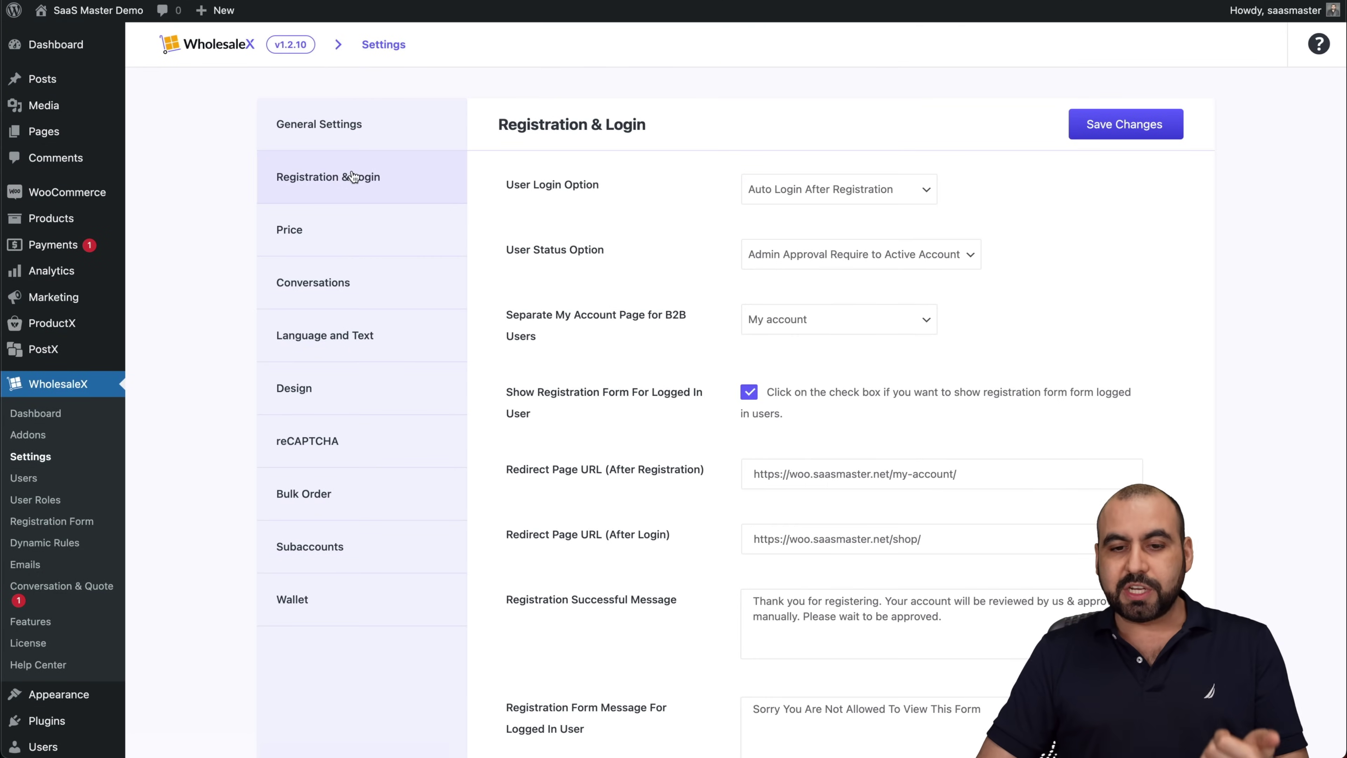
- Browse the wholesale price display, Conversations, Language and Text, and Design settings
scroll(514, 292, "down", 3)
scroll(515, 292, "up", 3)
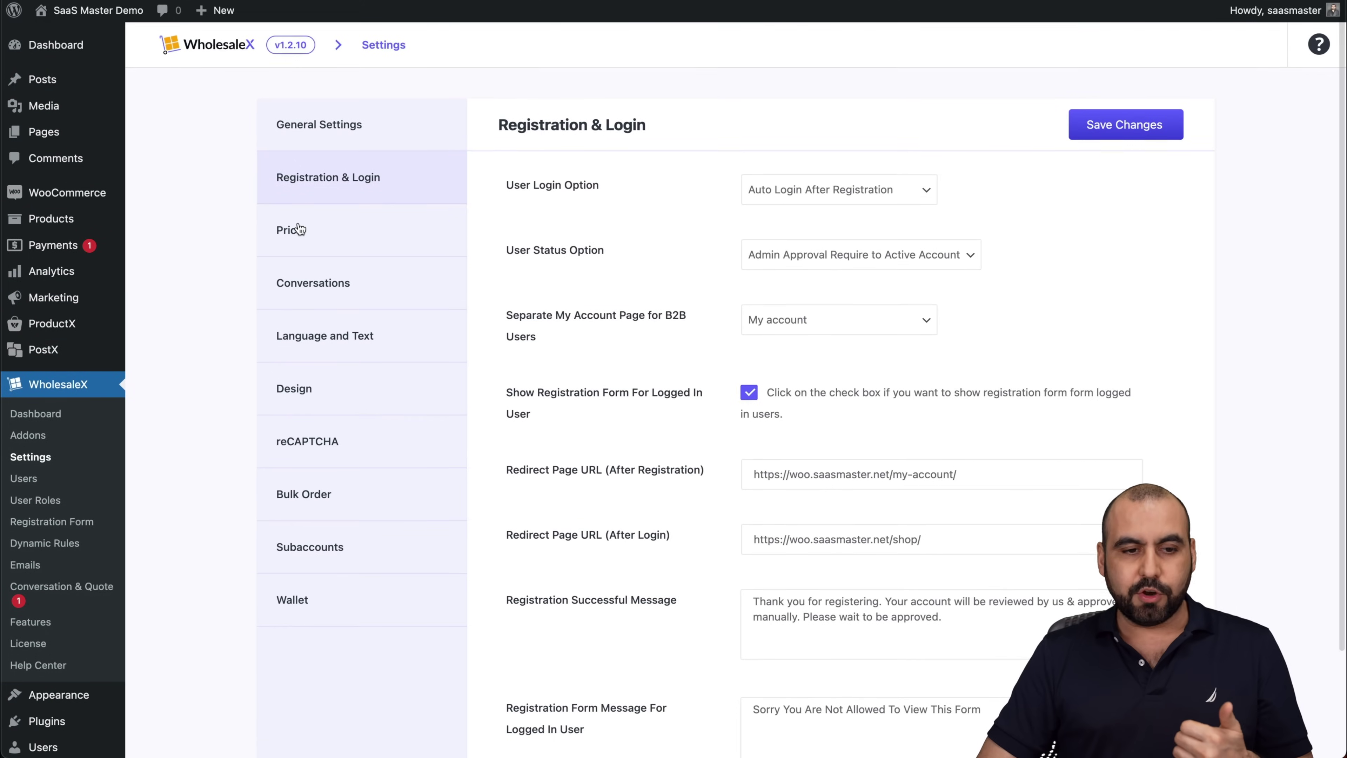
left_click(300, 229)
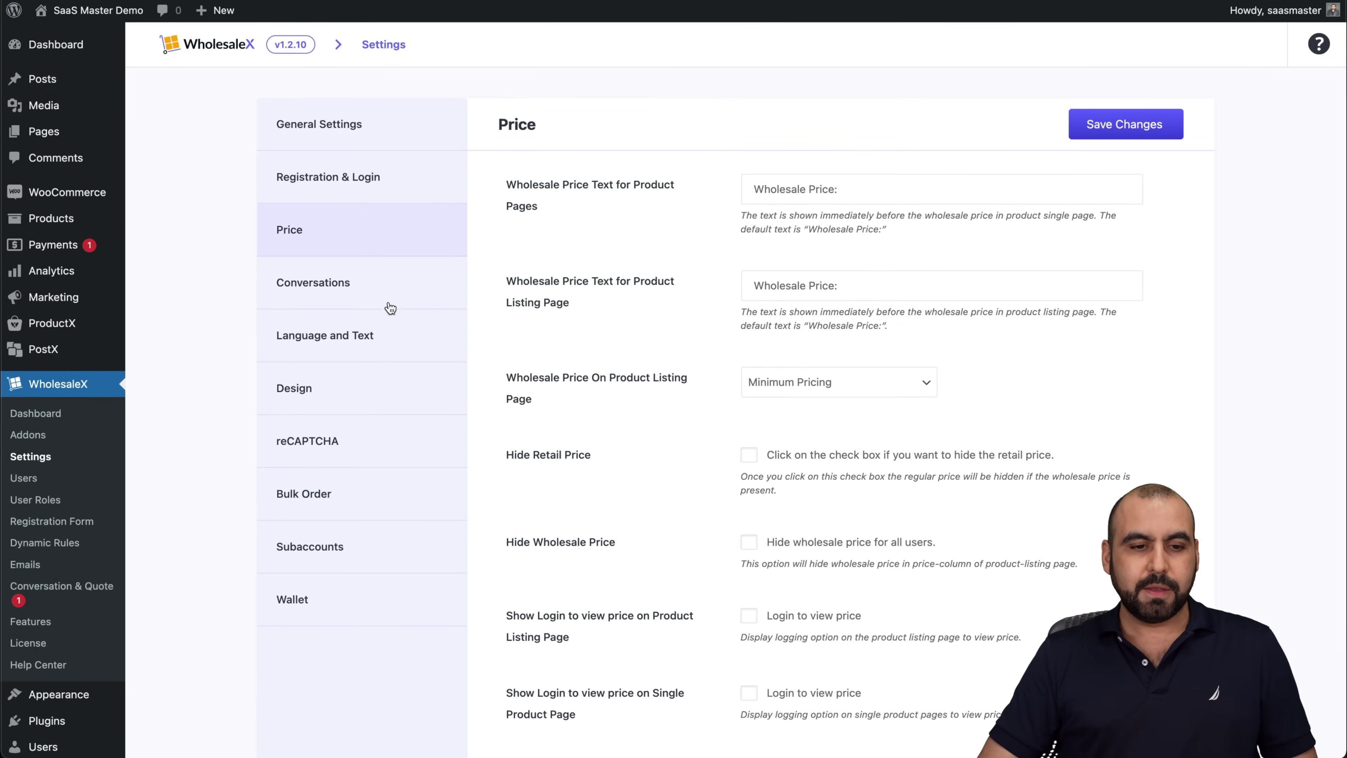
left_click(317, 284)
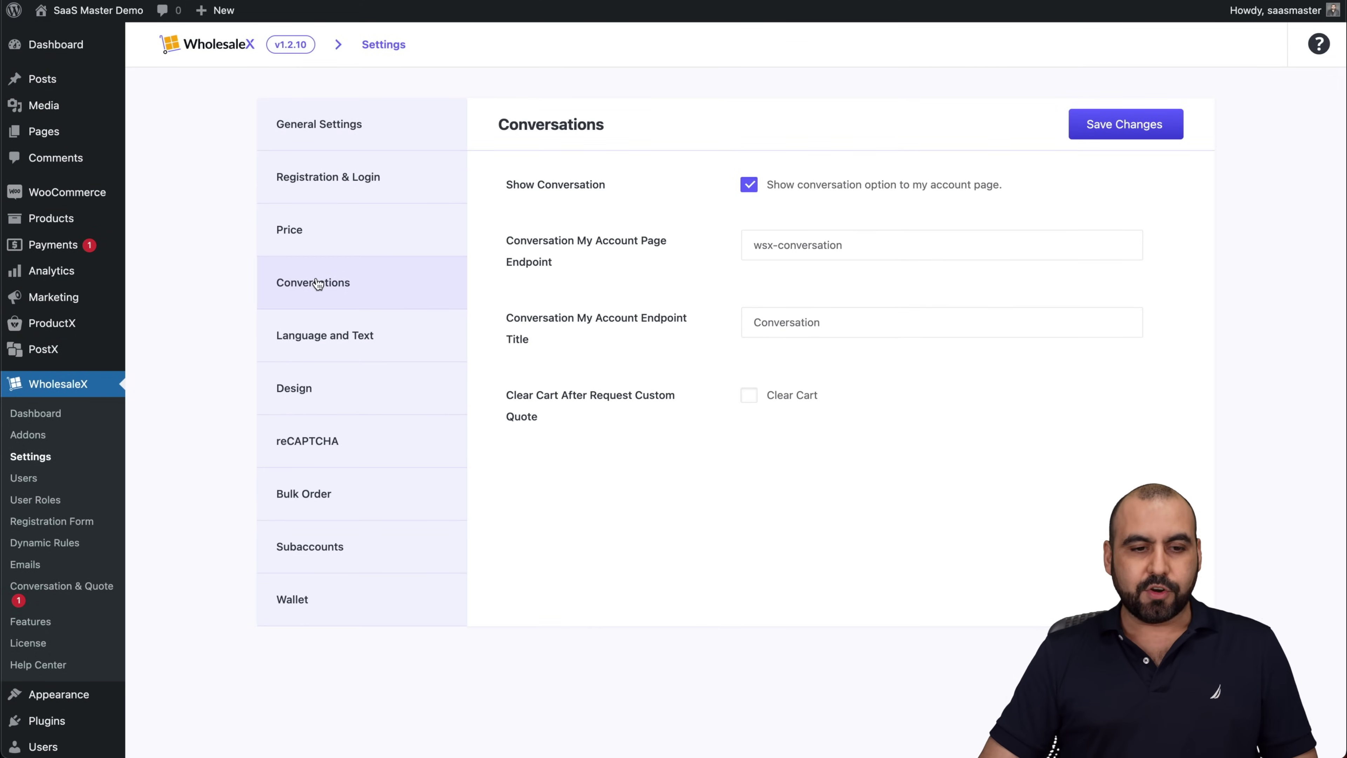
left_click(356, 338)
left_click(318, 391)
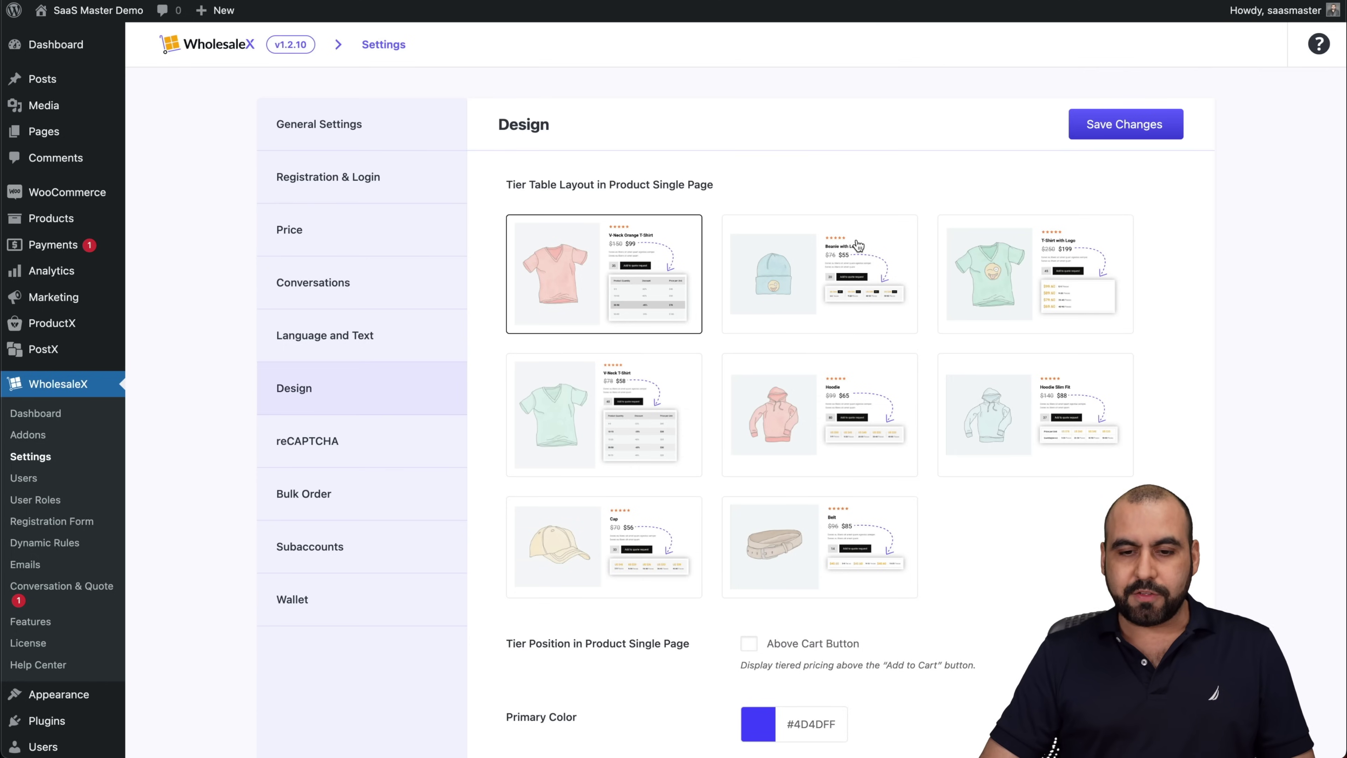
scroll(814, 449, "down", 8)
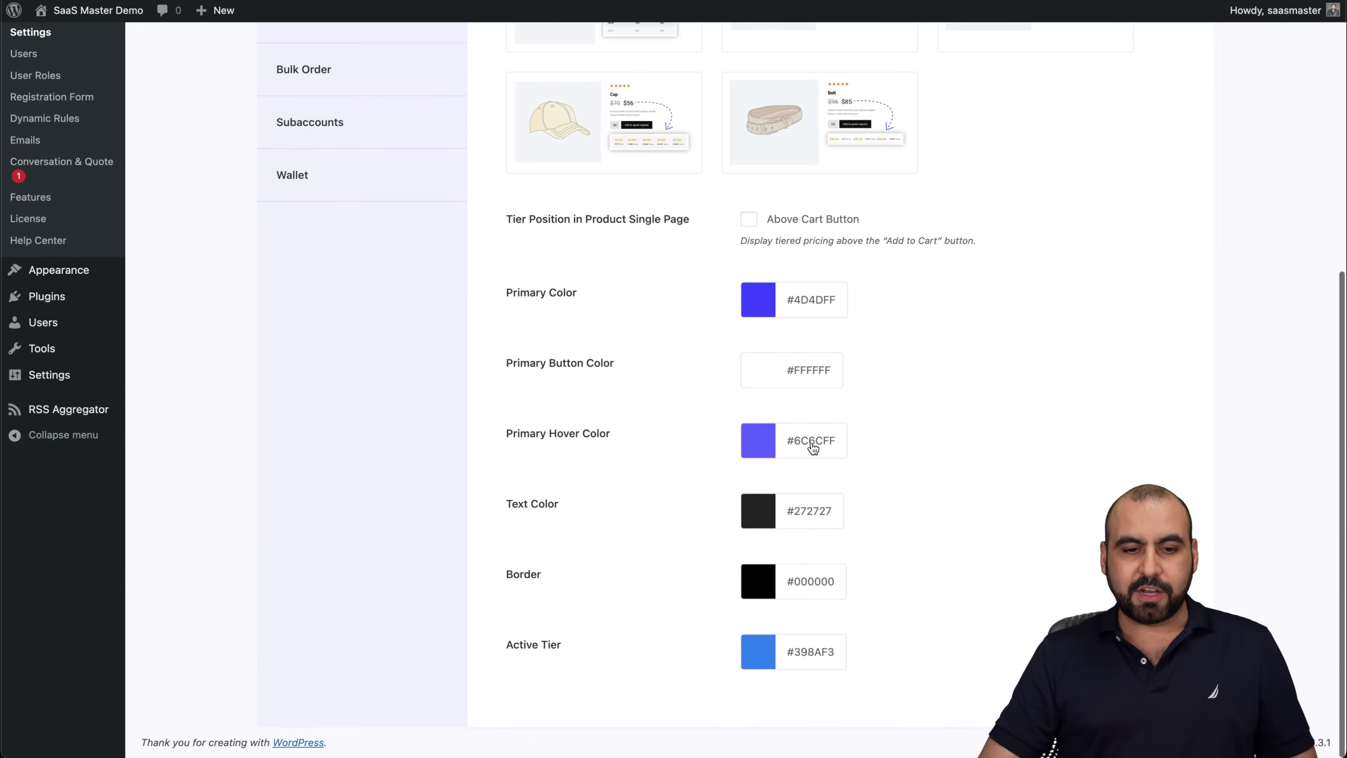
scroll(797, 379, "up", 8)
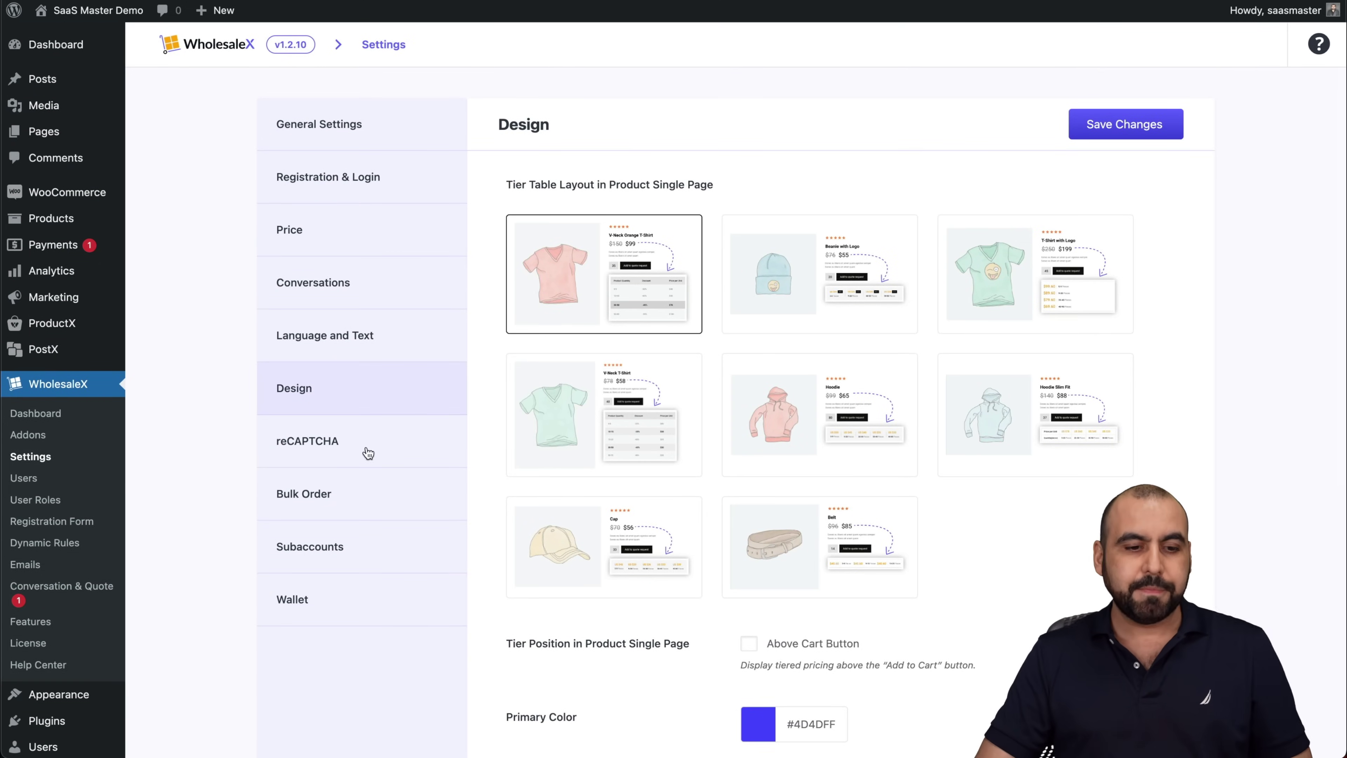
- Look through the reCAPTCHA, Bulk Order and Subaccounts settings, ending on Wallet
left_click(327, 448)
left_click(326, 493)
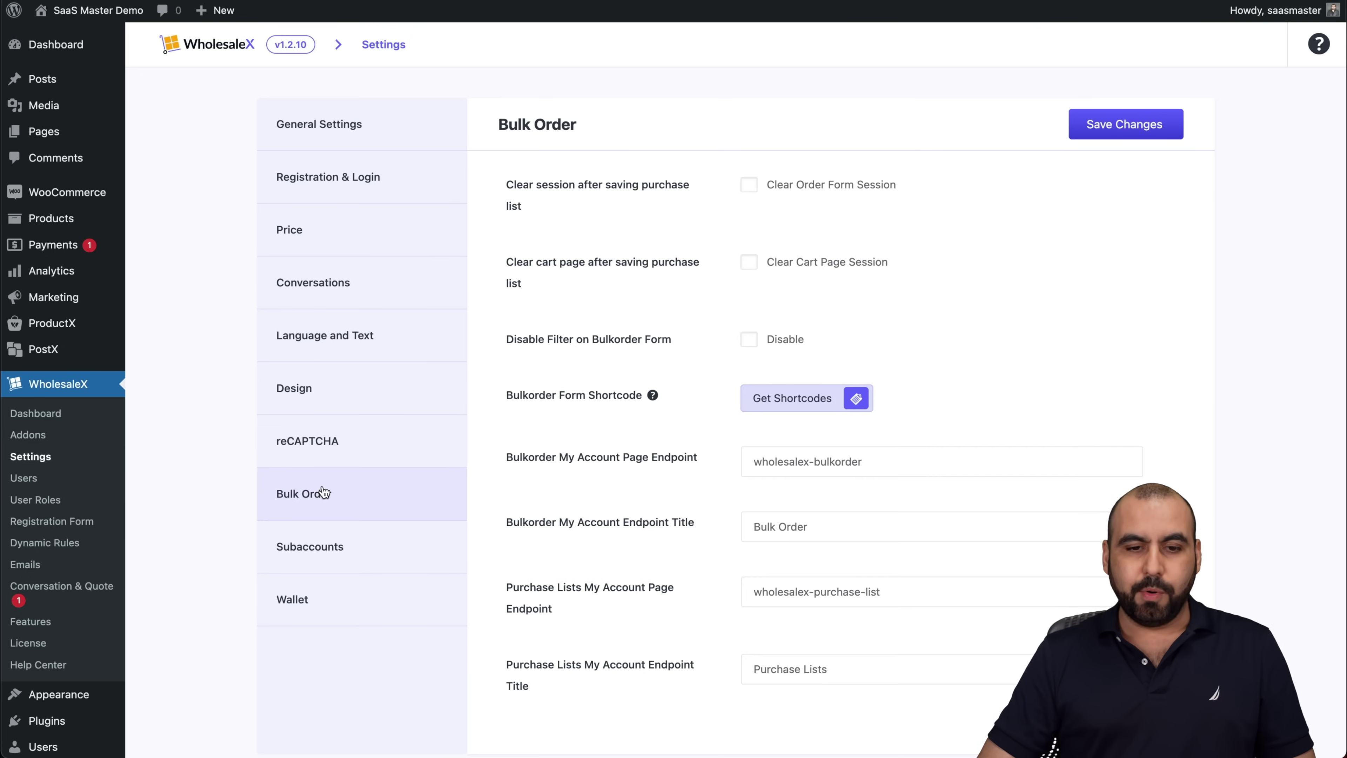
scroll(712, 255, "down", 3)
scroll(713, 255, "up", 3)
scroll(712, 254, "down", 1)
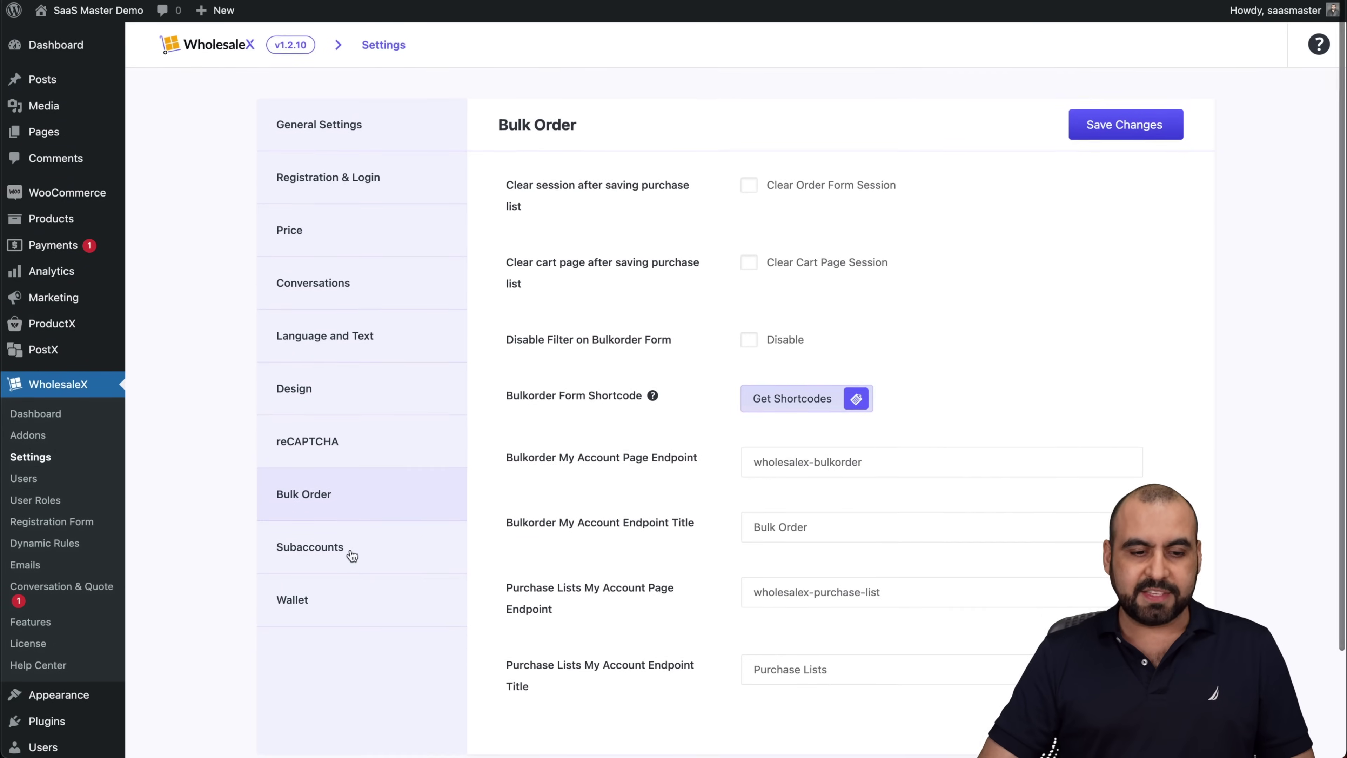
left_click(350, 555)
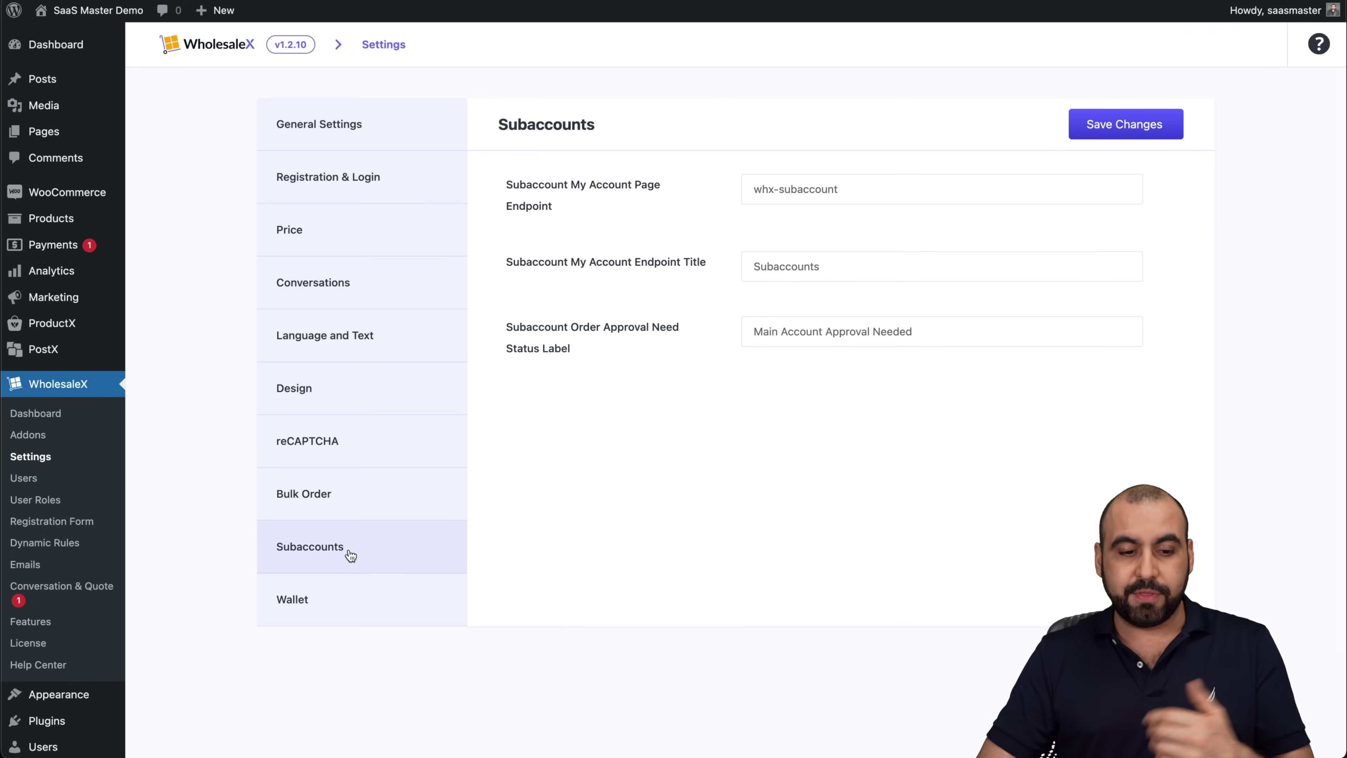
left_click(314, 599)
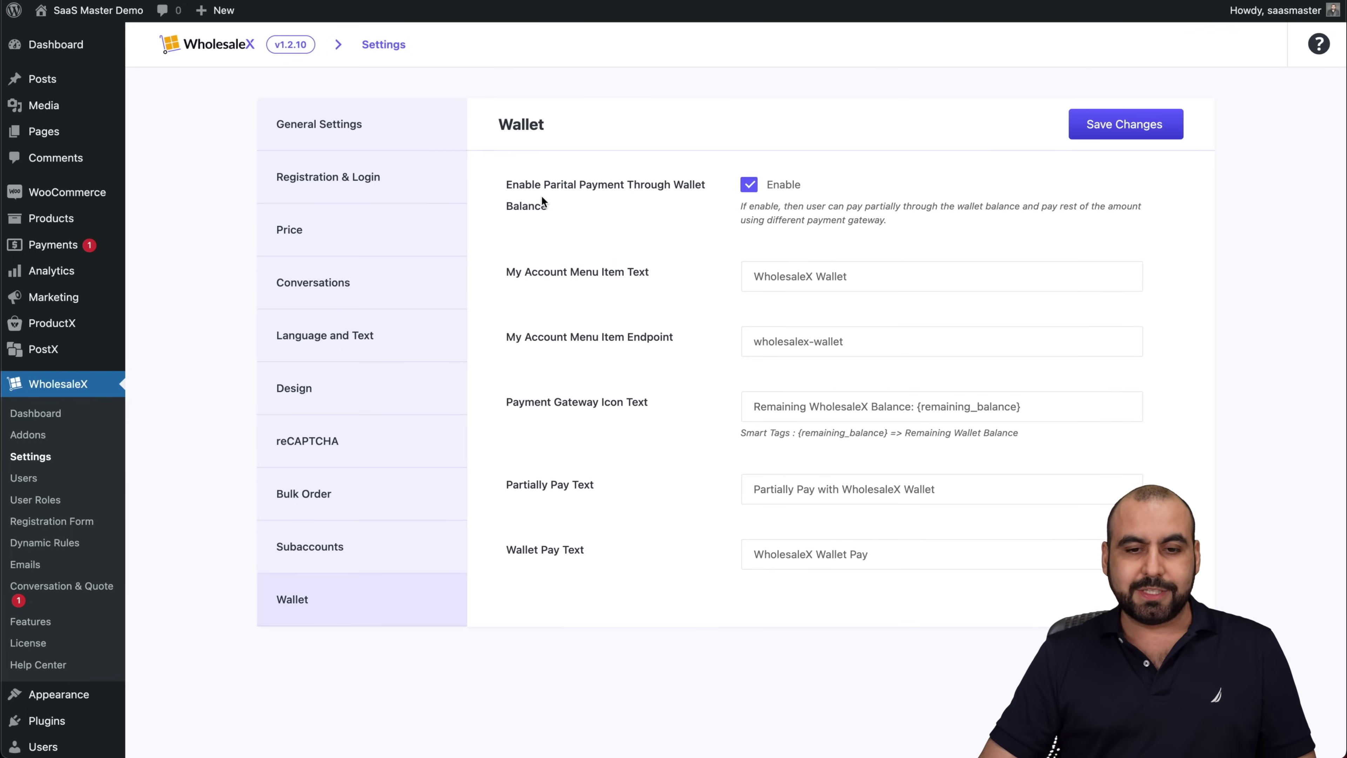
- Rename the wallet menu text to 'Furni Wallet' and endpoint to furni-wallet, save, then view Users
double_click(784, 277)
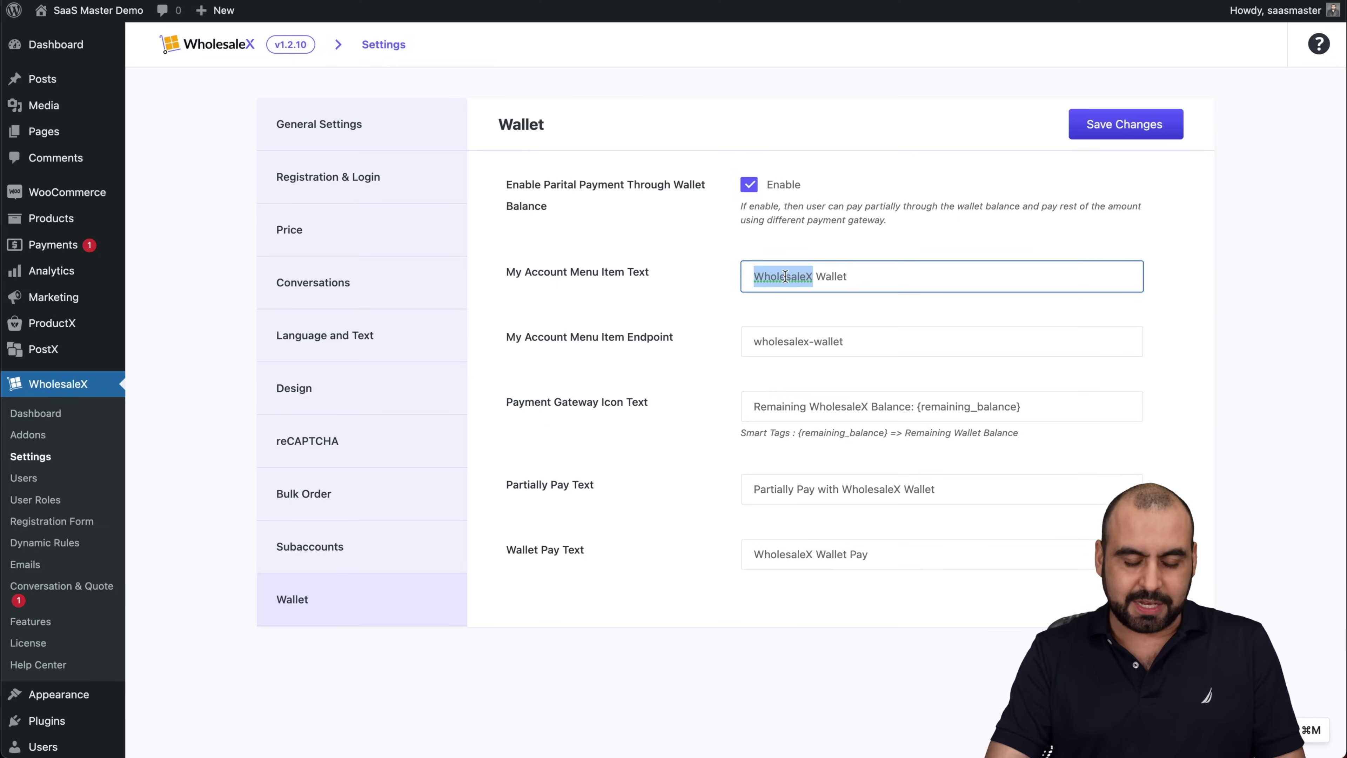
type("Furni")
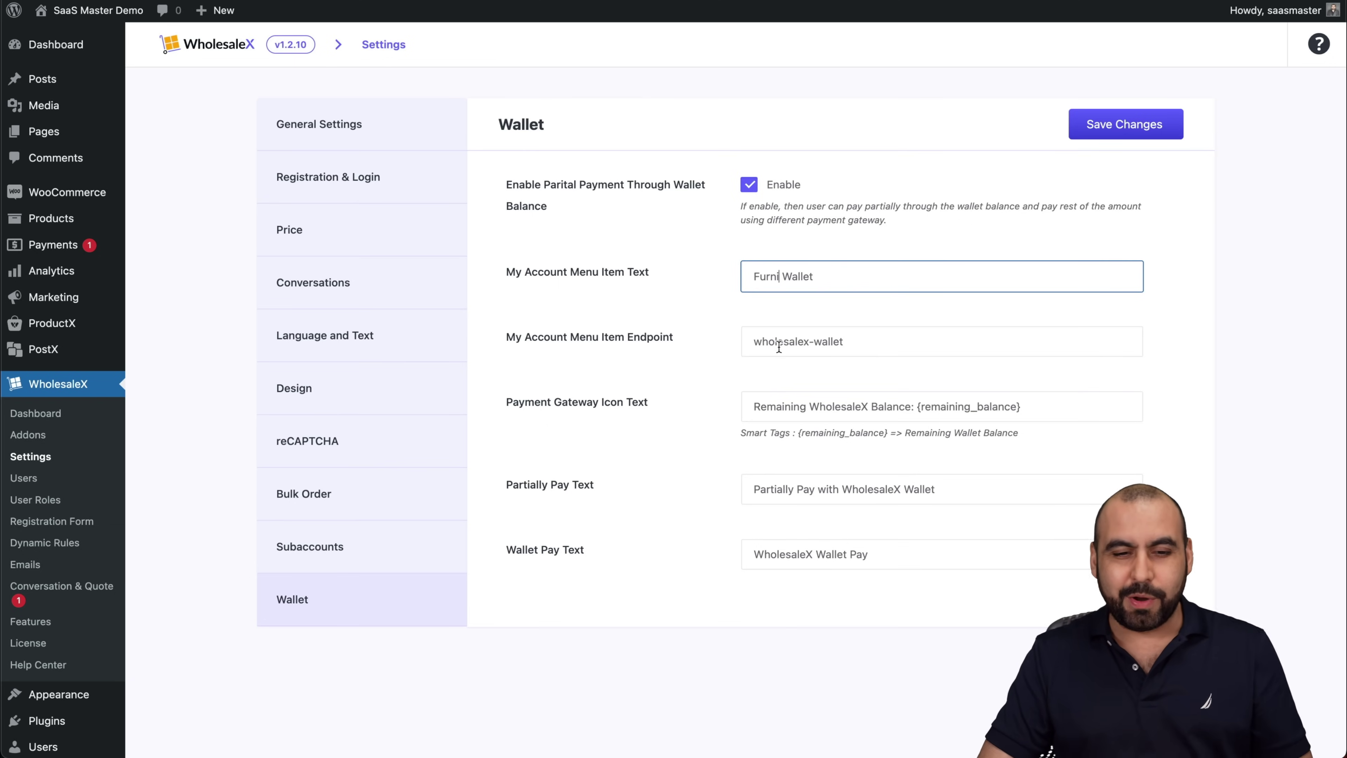
double_click(763, 277)
double_click(763, 342)
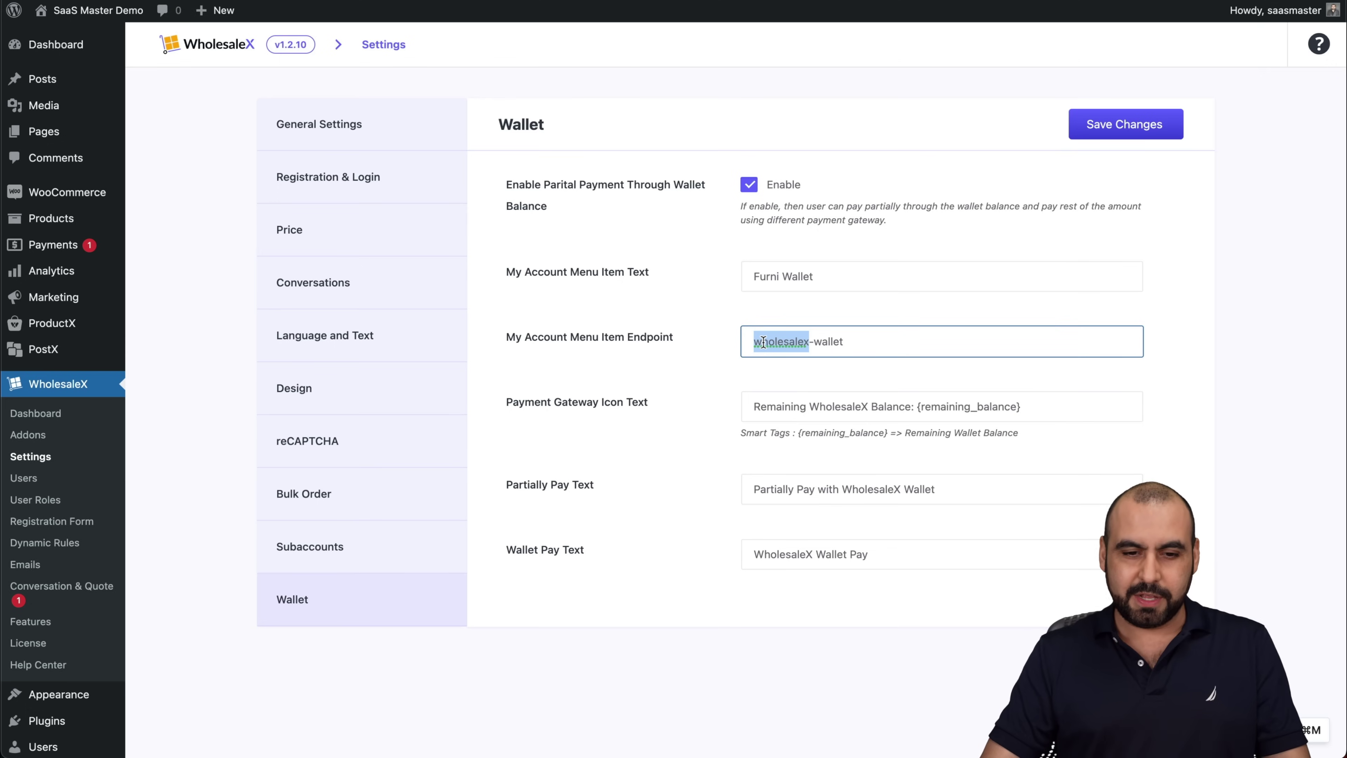
type("furni")
left_click(685, 472)
left_click(1116, 133)
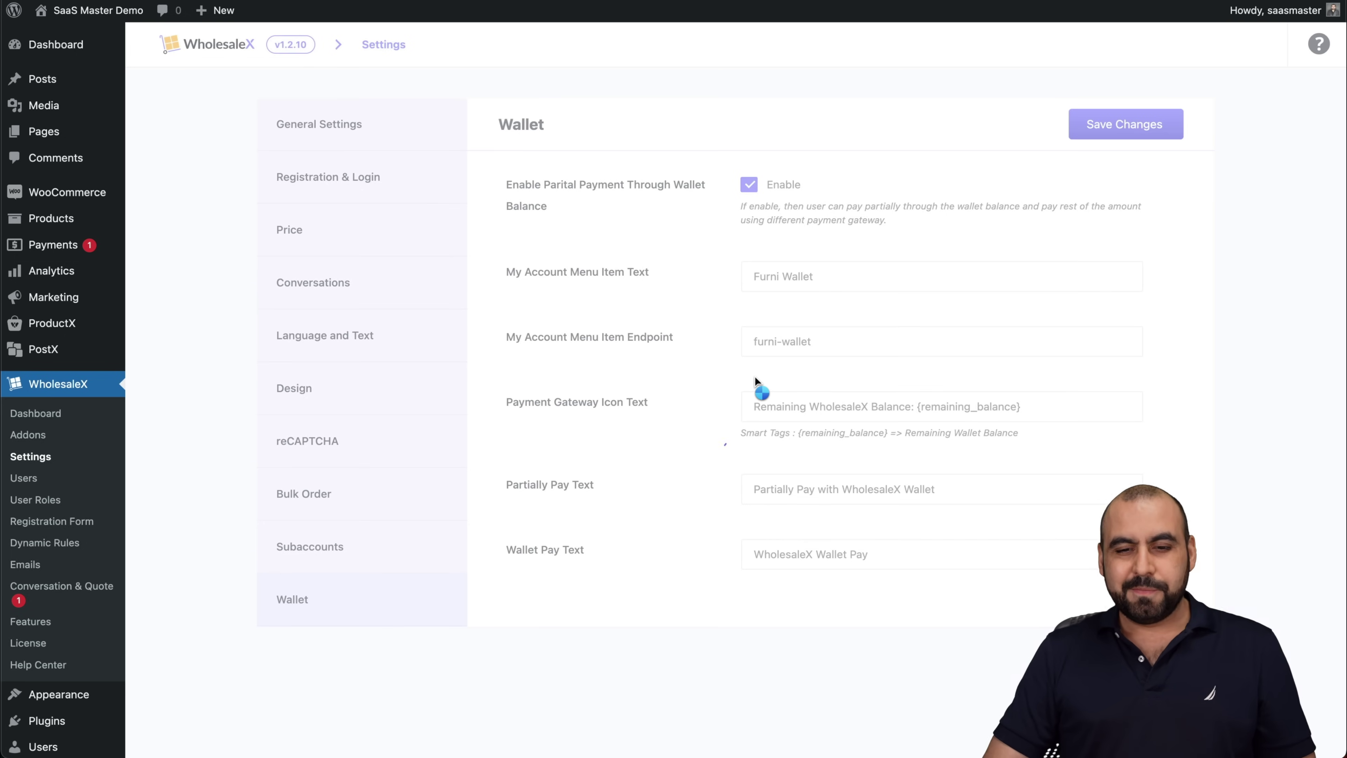
left_click(32, 481)
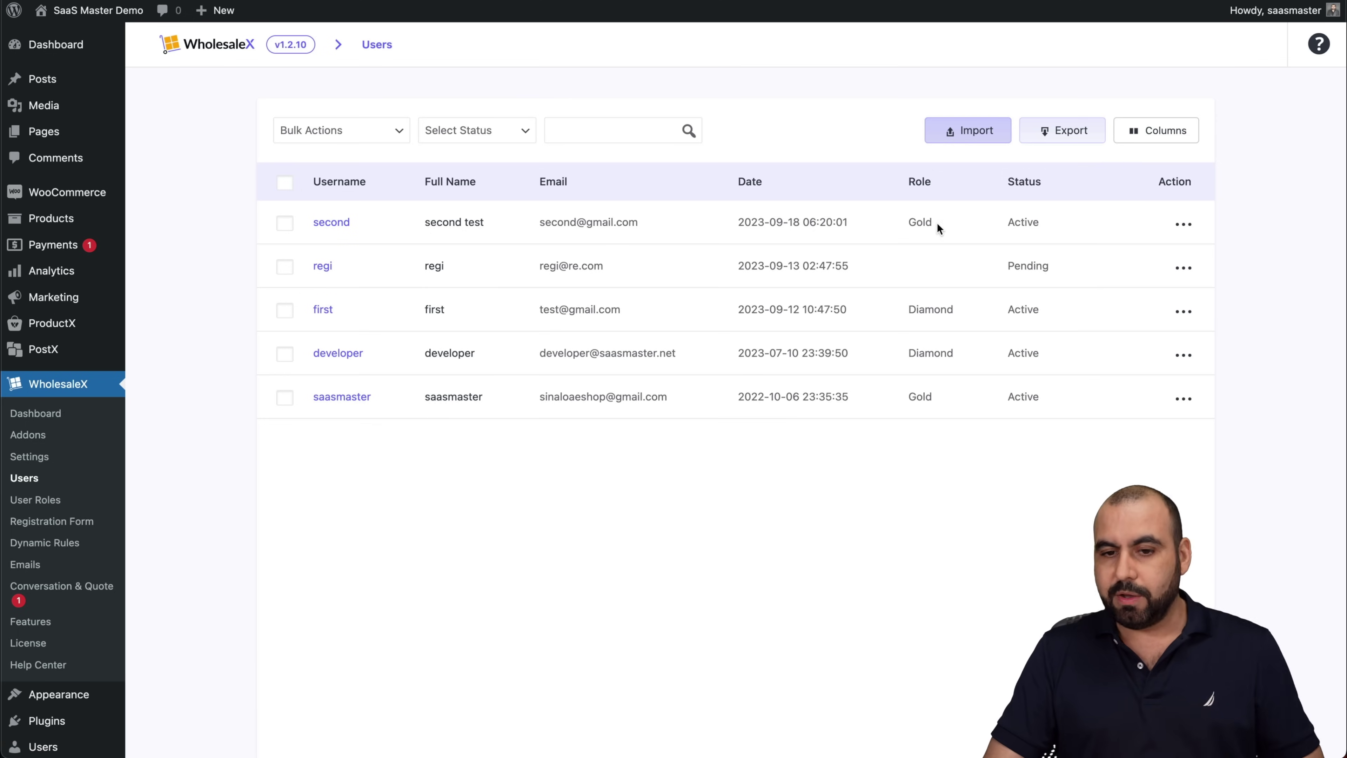
- Open the first (Gold) user's profile for editing from its row actions menu
left_click(1186, 225)
left_click(1115, 266)
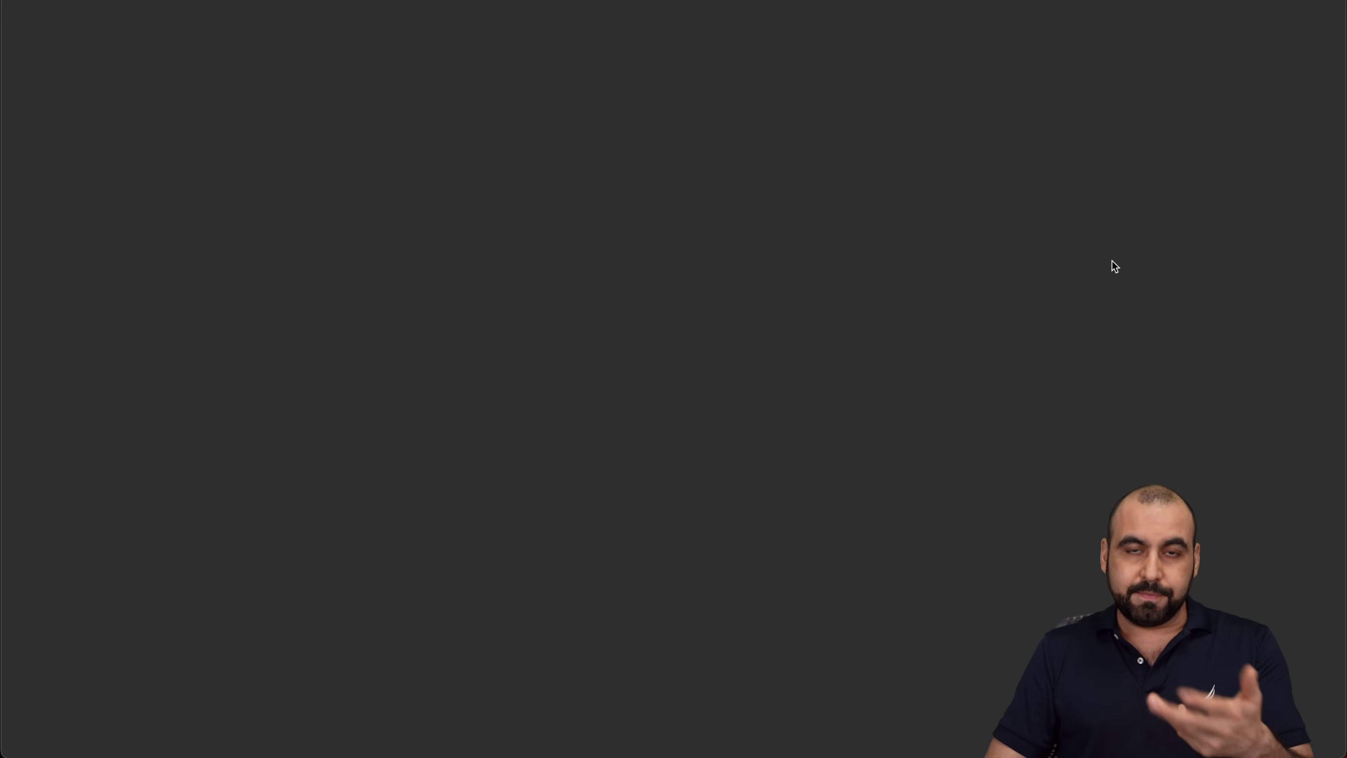
scroll(647, 557, "down", 3)
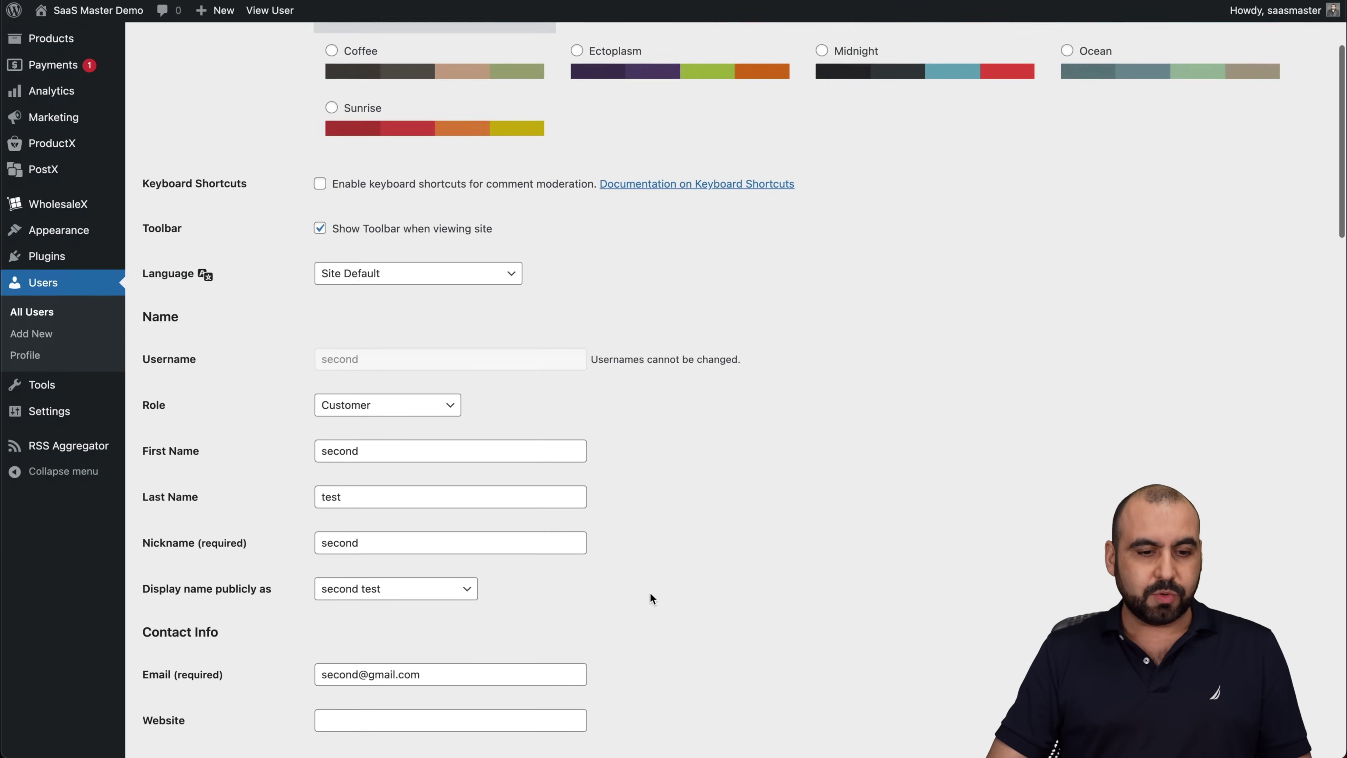
scroll(649, 592, "down", 15)
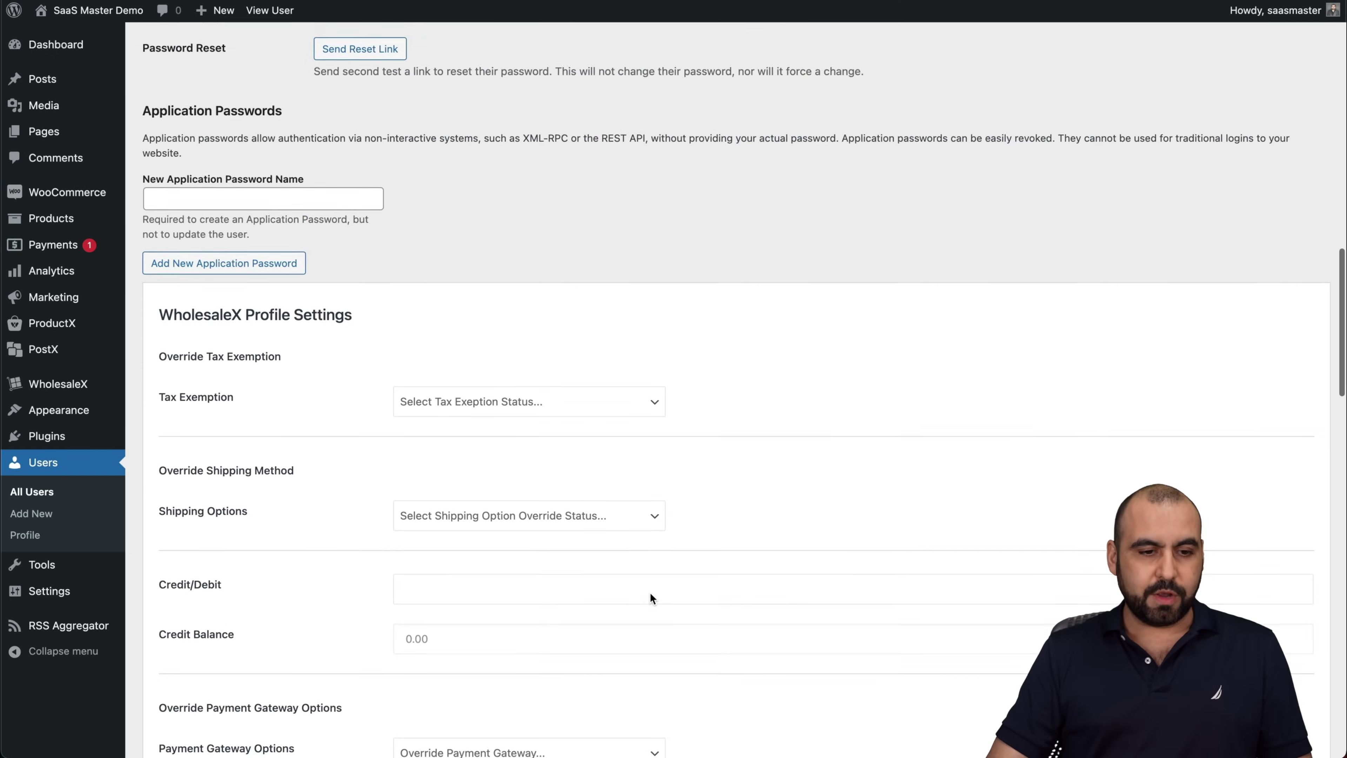
scroll(649, 592, "down", 5)
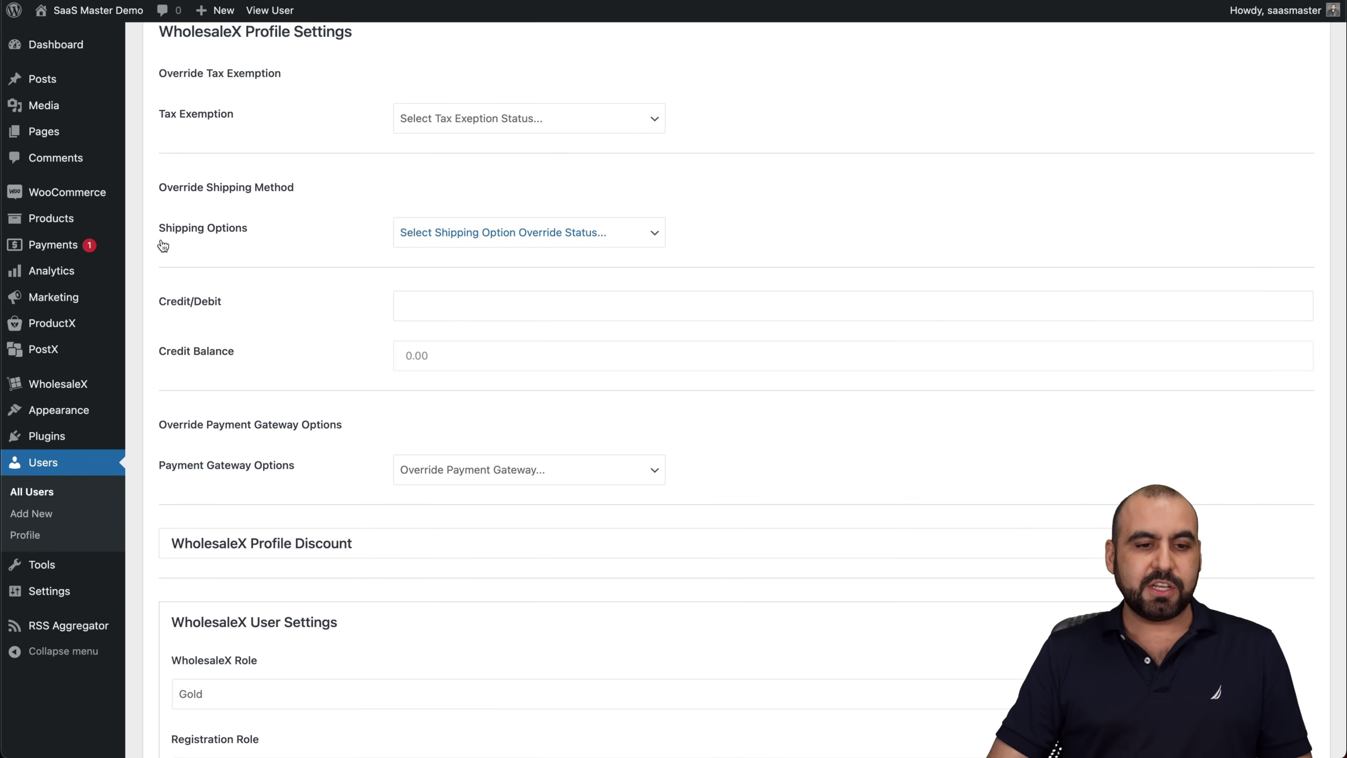
scroll(247, 370, "down", 1)
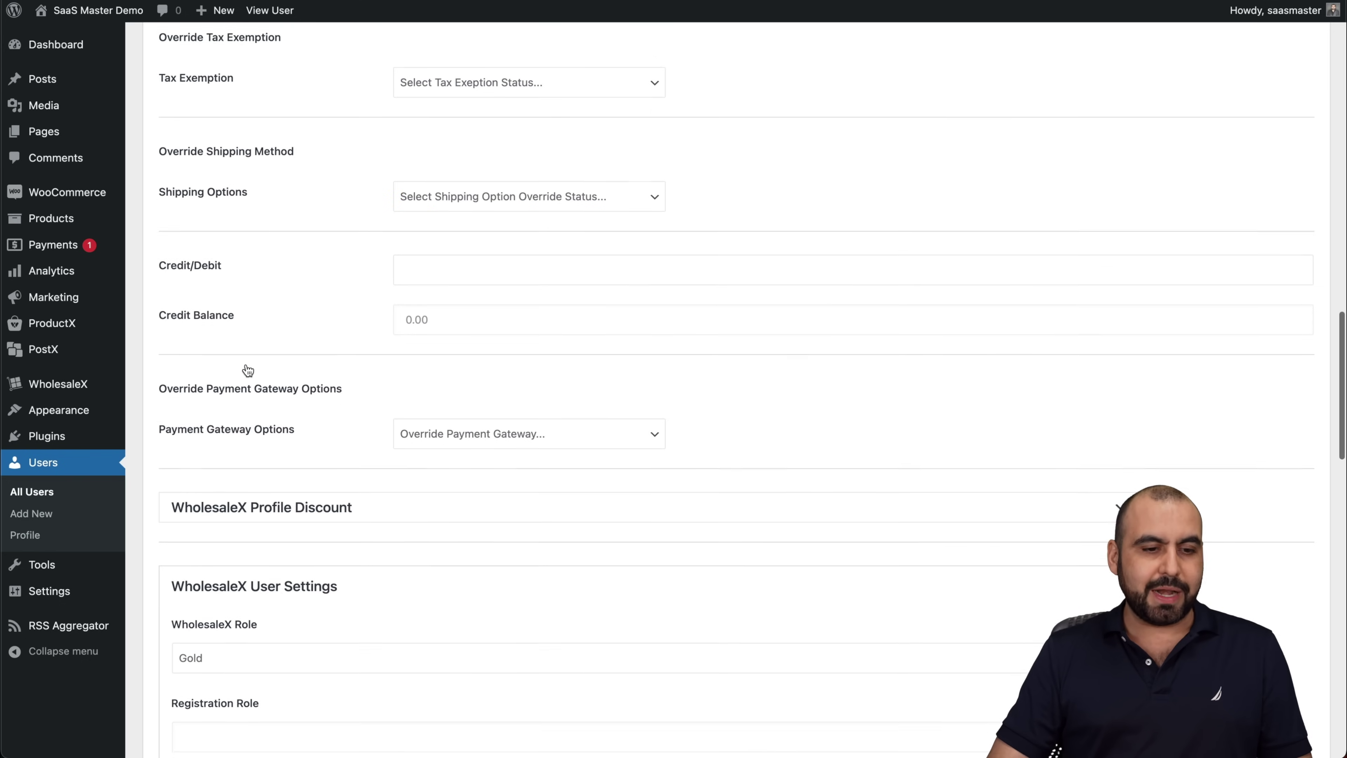
scroll(248, 370, "down", 2)
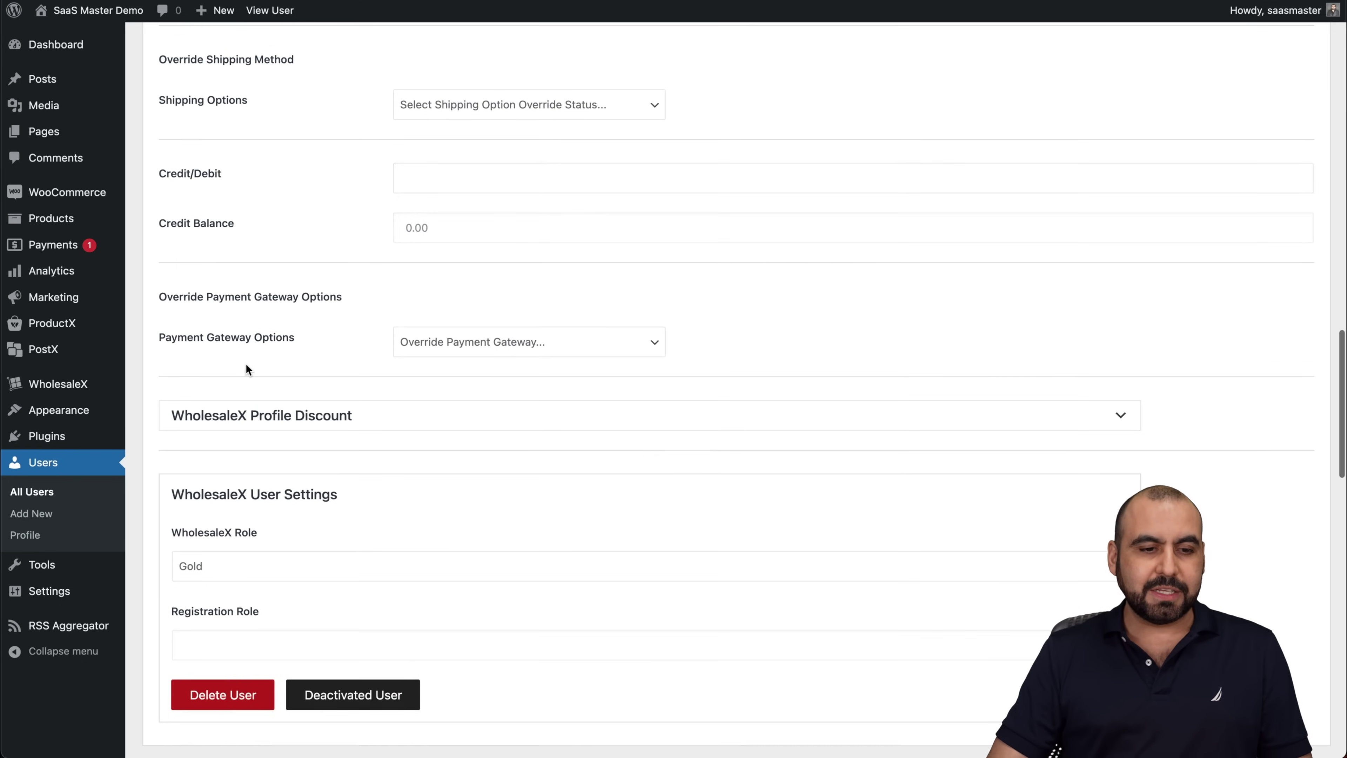
- Expand WholesaleX Profile Discount, confirm the role stays Gold, and scroll to Update User
left_click(301, 423)
scroll(382, 426, "down", 4)
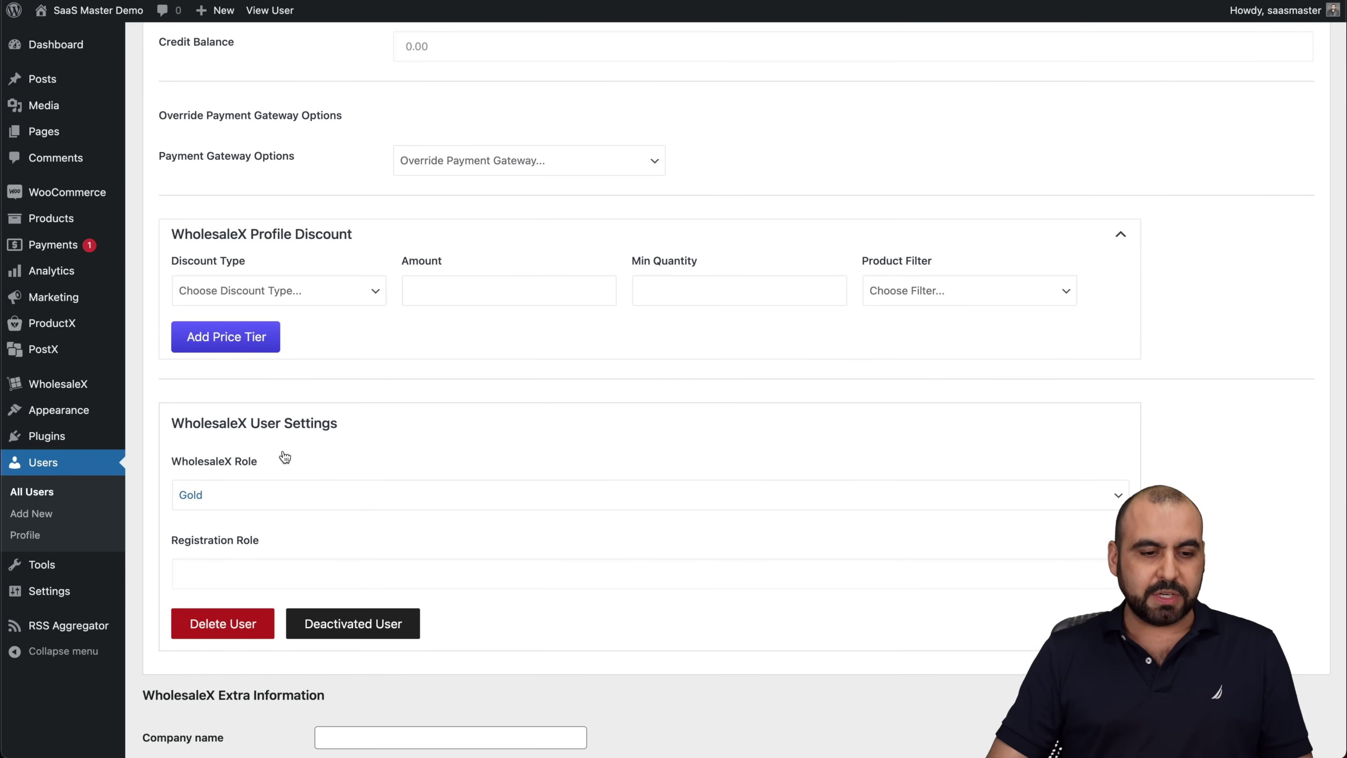
left_click(348, 493)
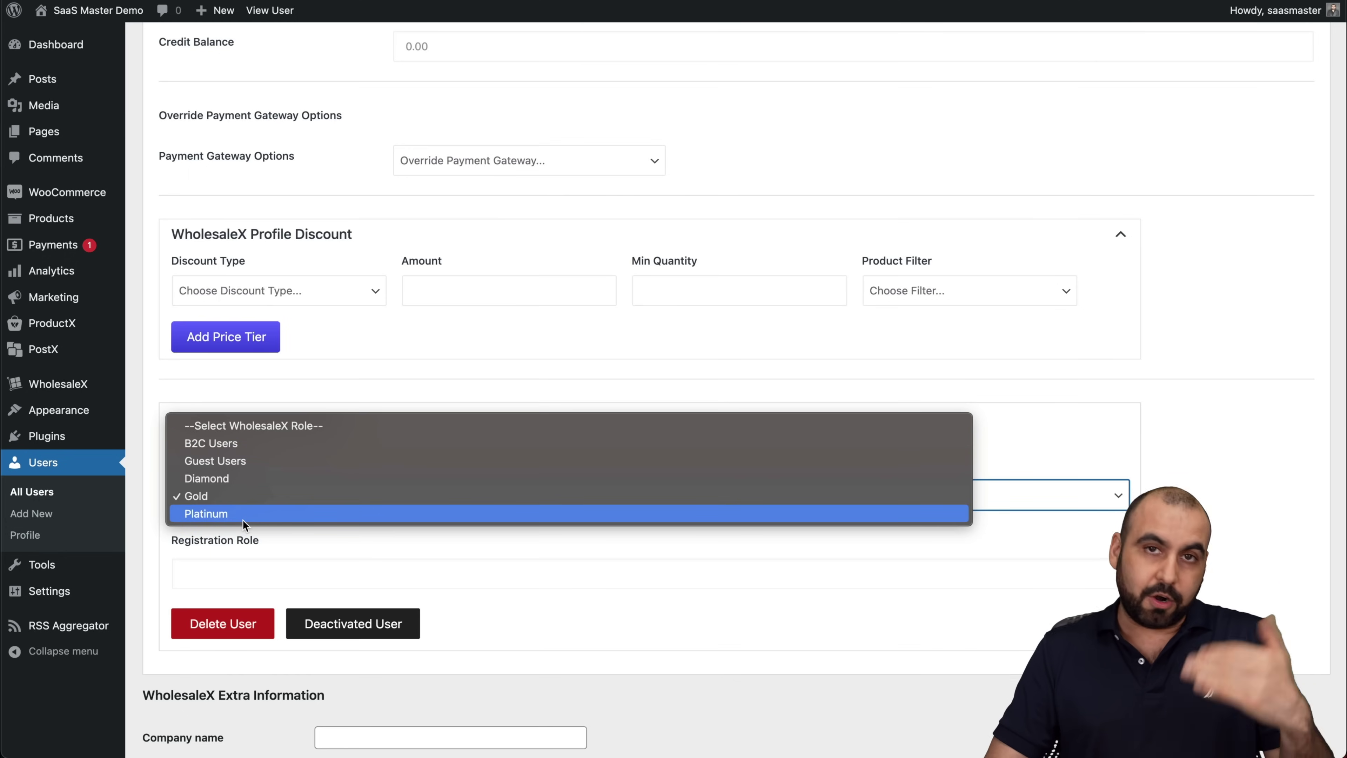
left_click(279, 550)
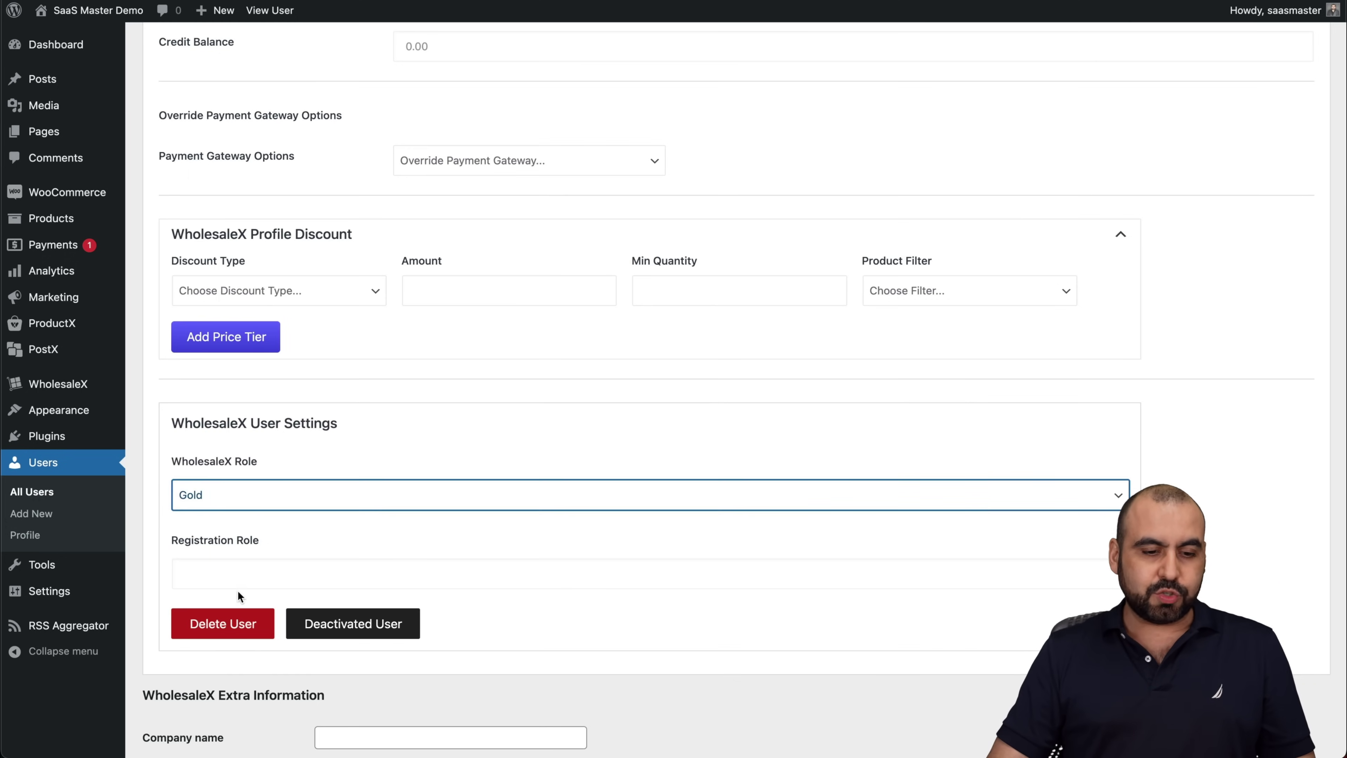
scroll(407, 635, "down", 10)
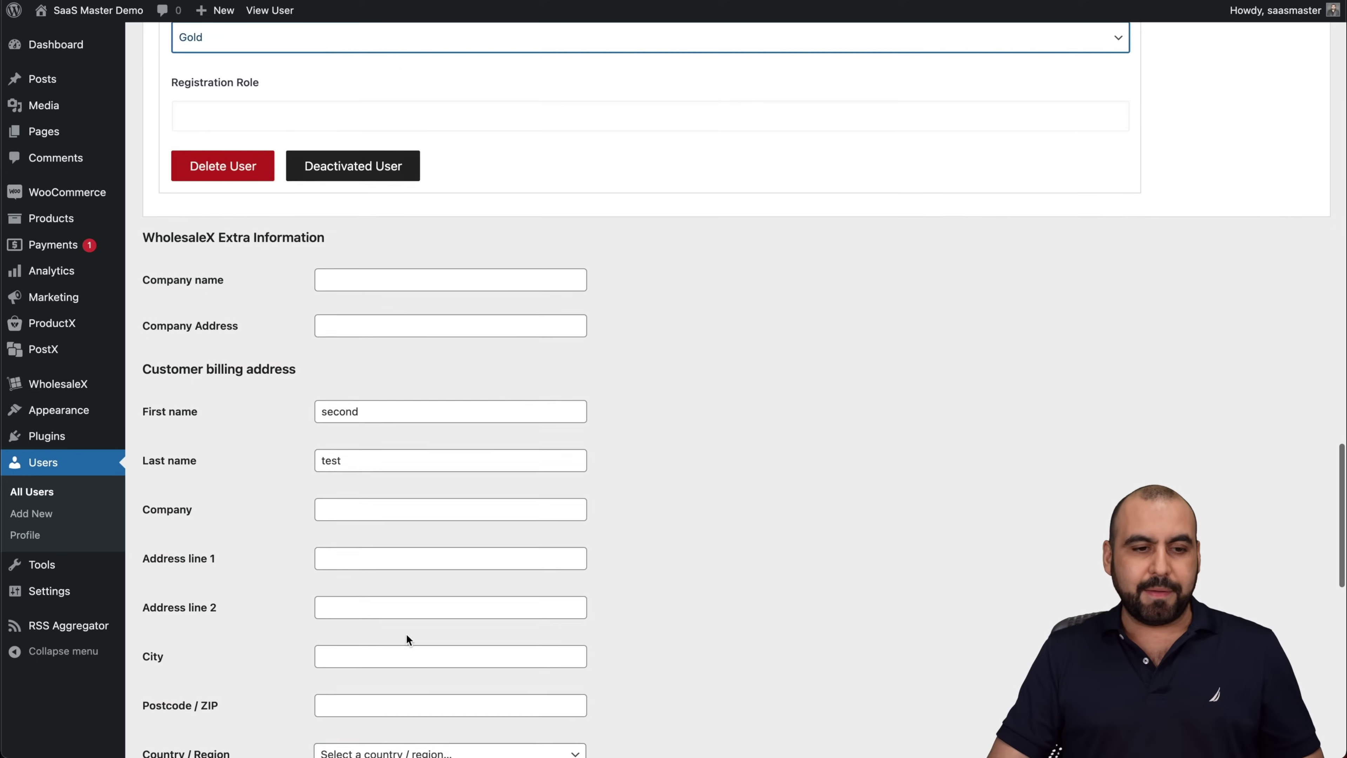
scroll(322, 361, "down", 2)
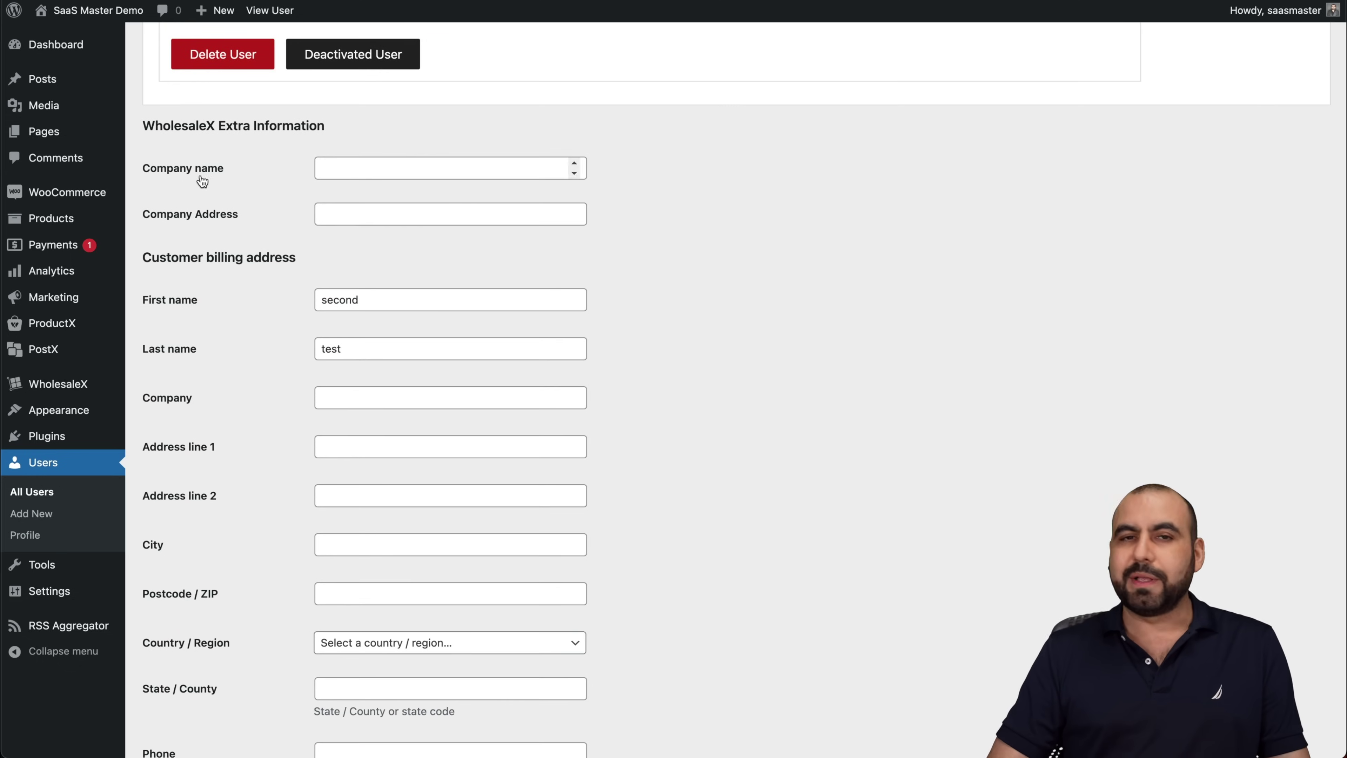
scroll(300, 332, "down", 15)
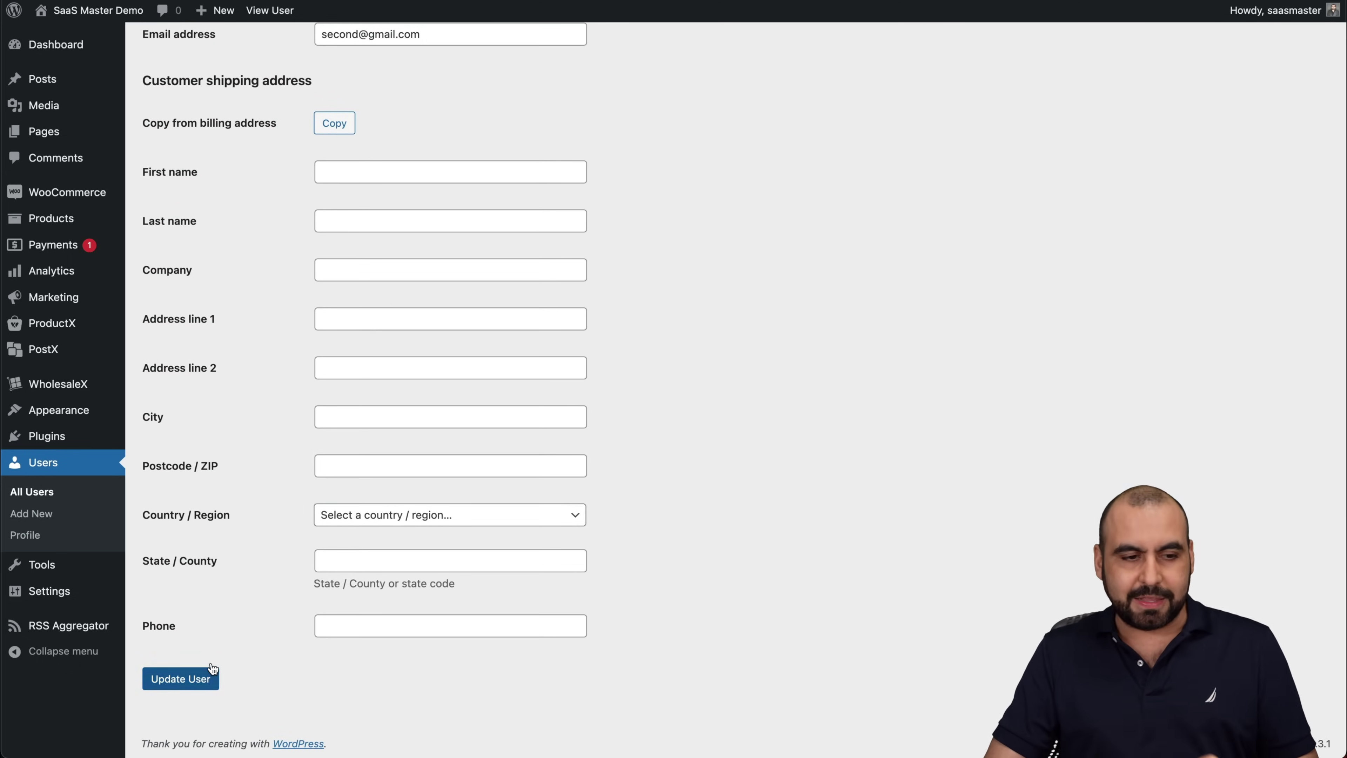
mouse_move(48, 386)
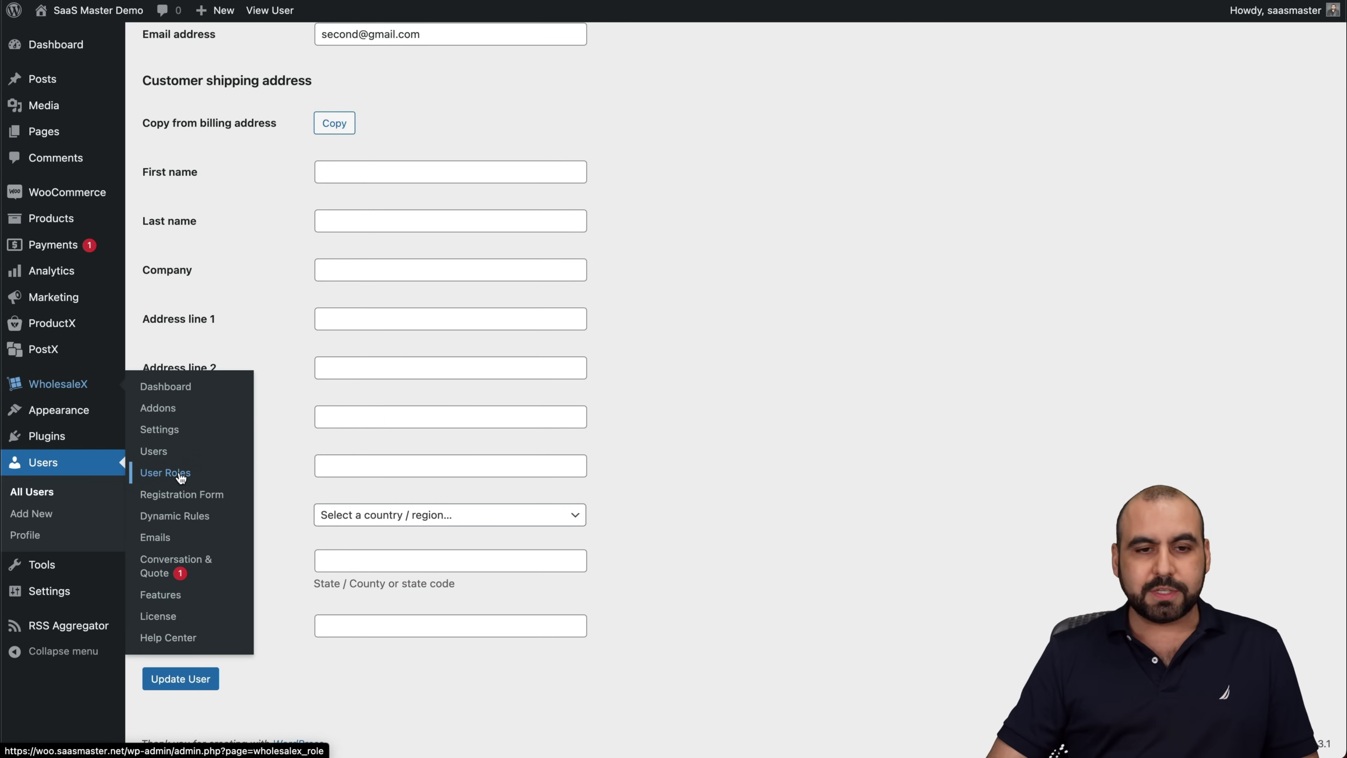
- Browse the Registration Form builder's Email, Password, Company Name and Company Address fields
left_click(166, 473)
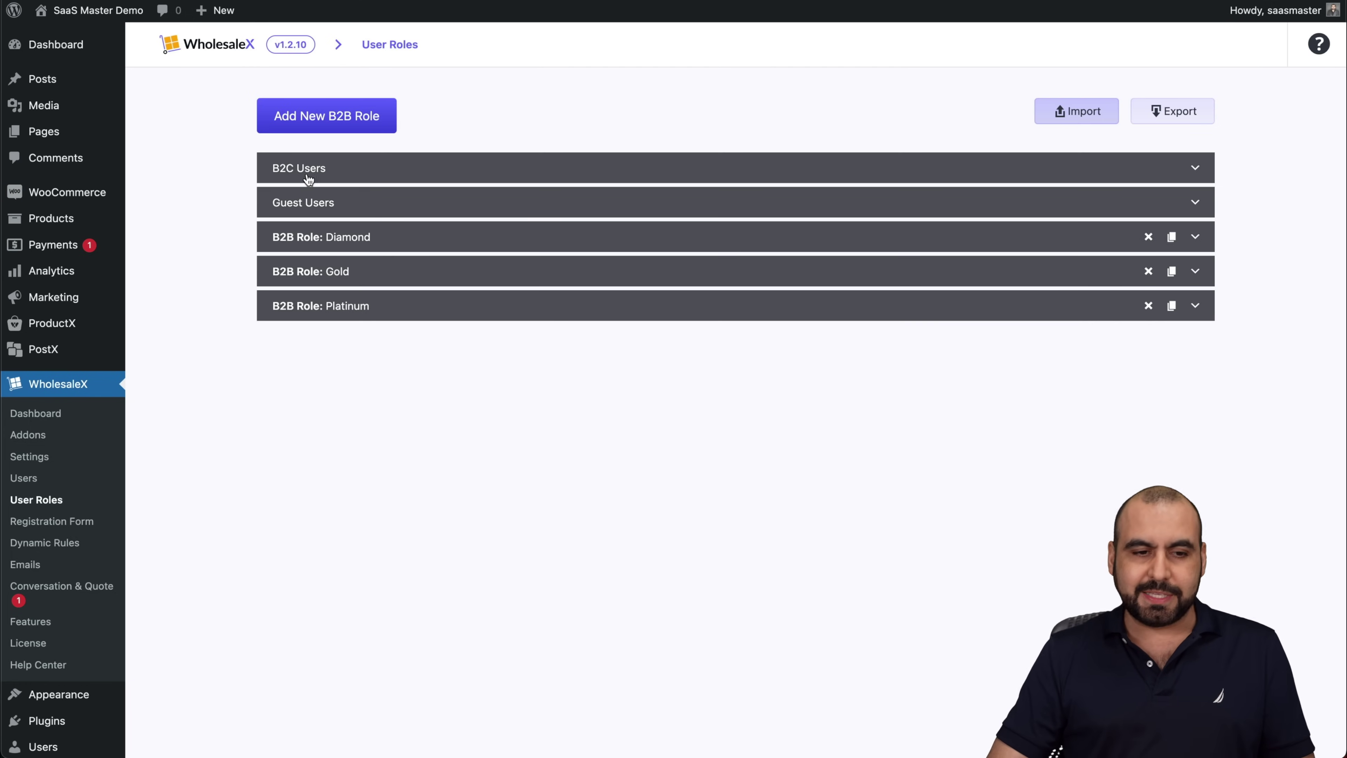
left_click(80, 521)
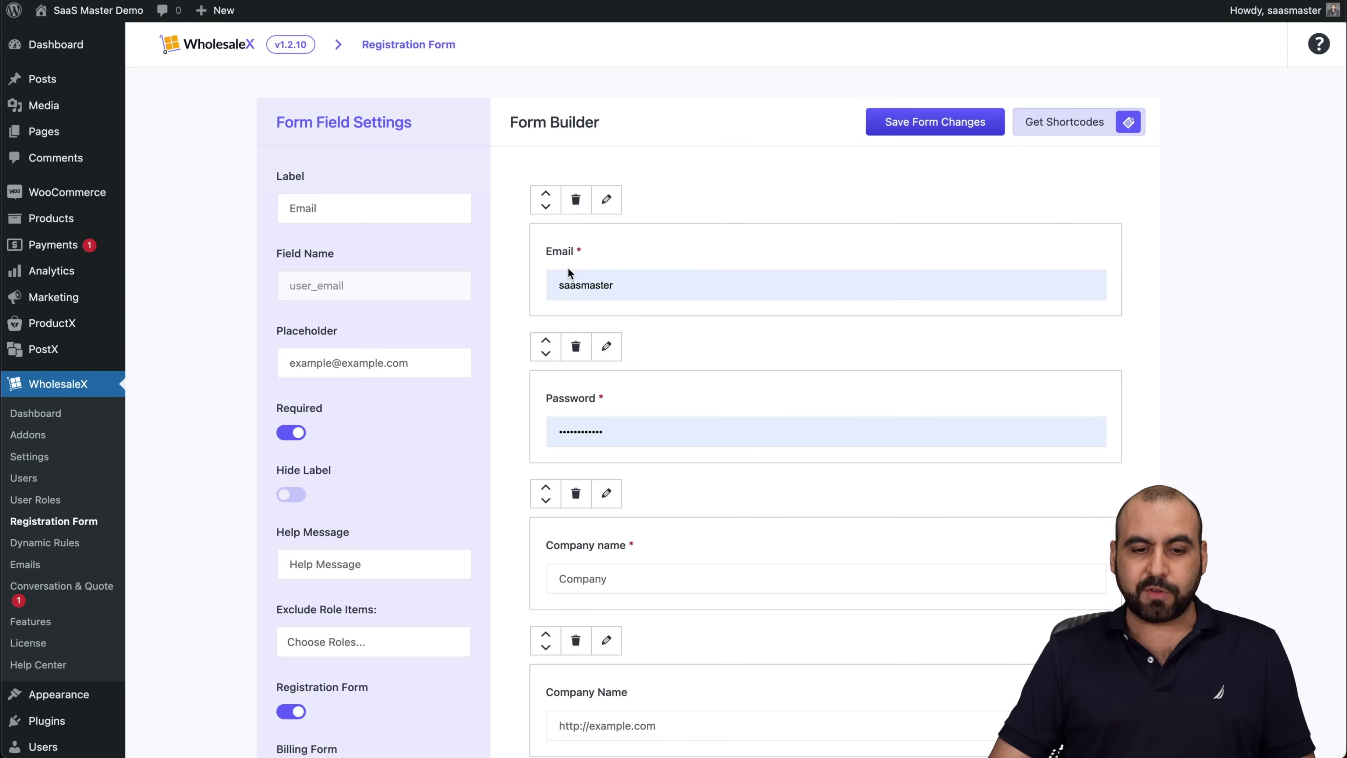
scroll(599, 402, "down", 5)
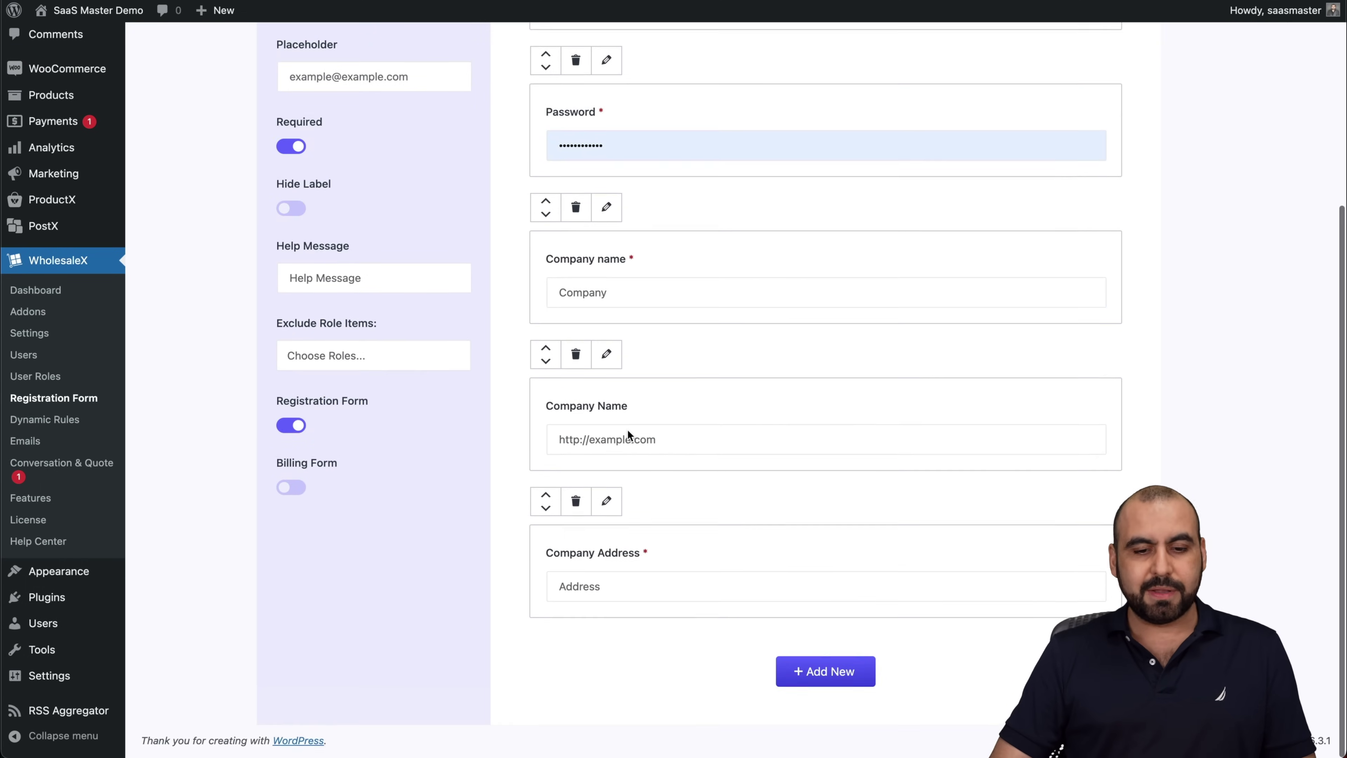
scroll(628, 429, "up", 3)
scroll(627, 480, "up", 3)
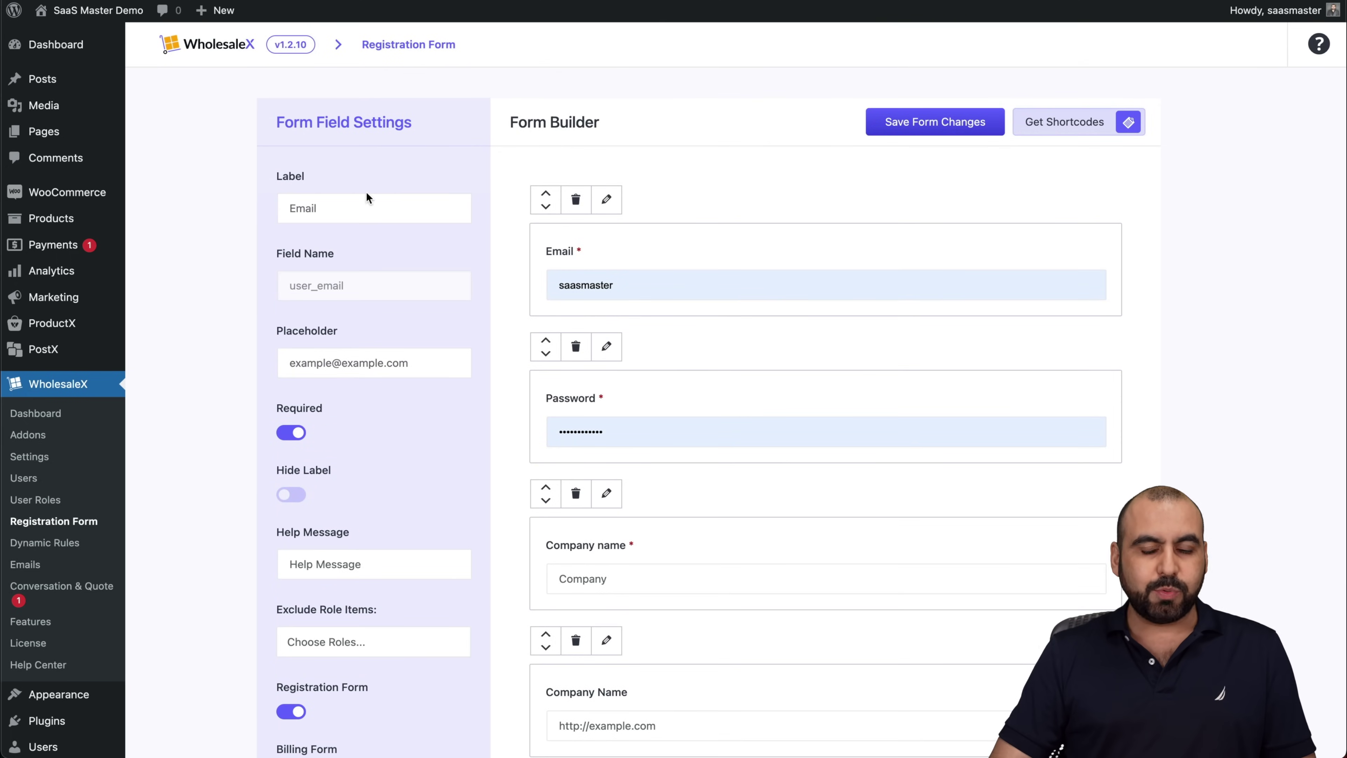
scroll(380, 585, "down", 4)
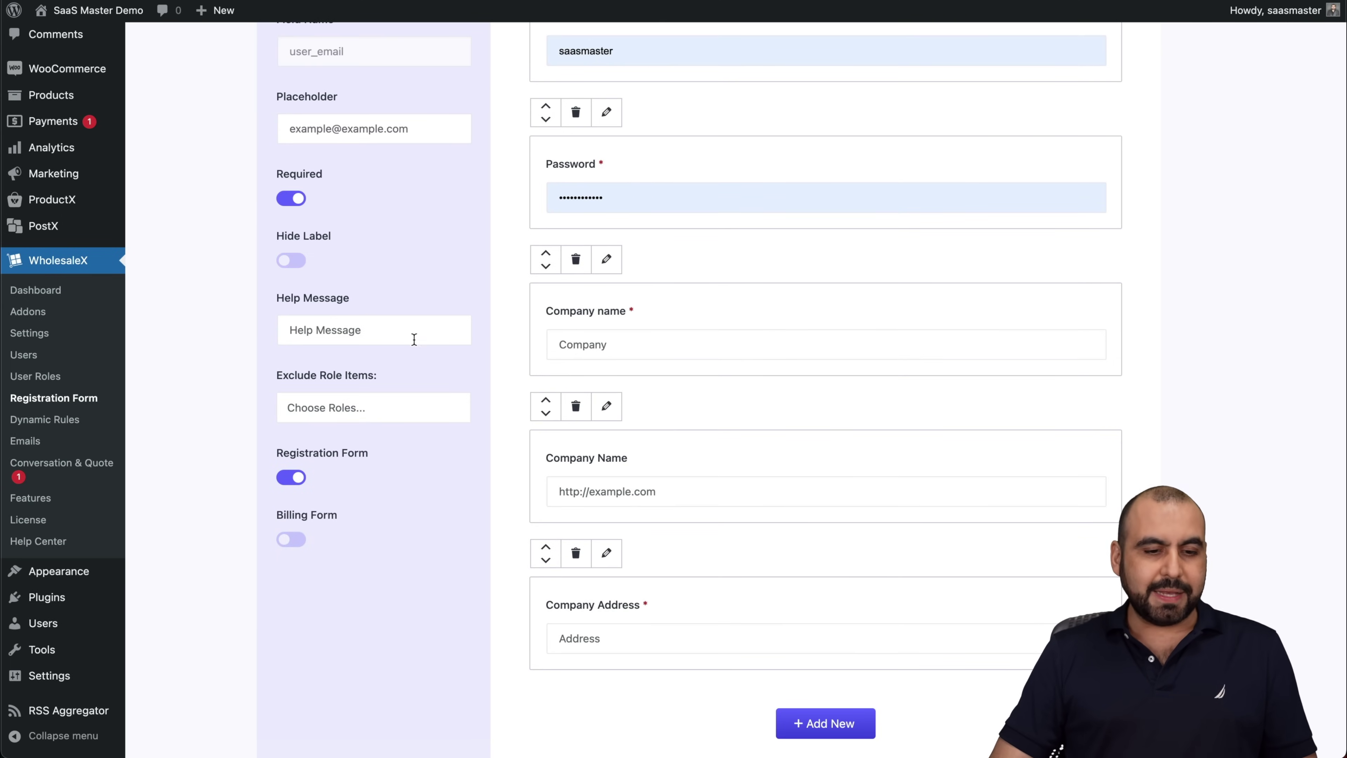
scroll(334, 456, "up", 3)
scroll(407, 521, "down", 5)
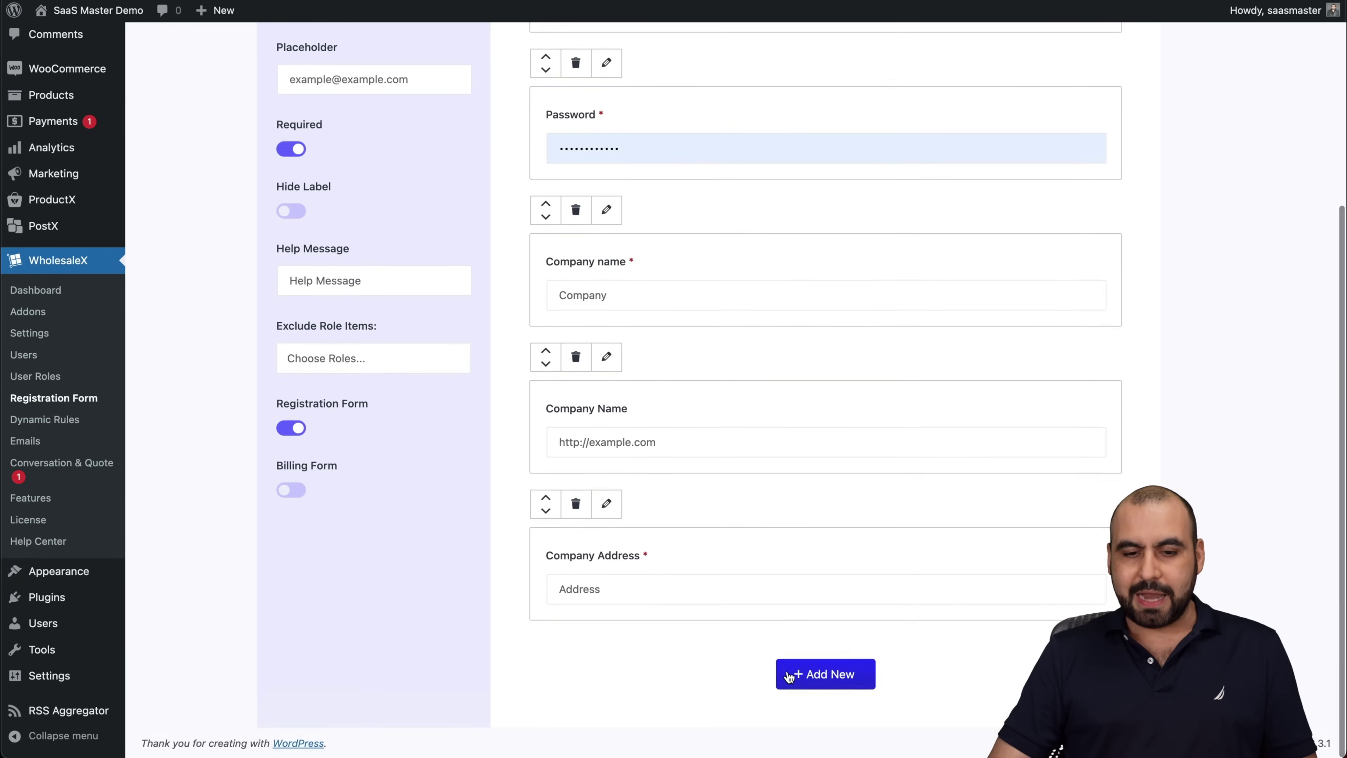
scroll(825, 564, "down", 6)
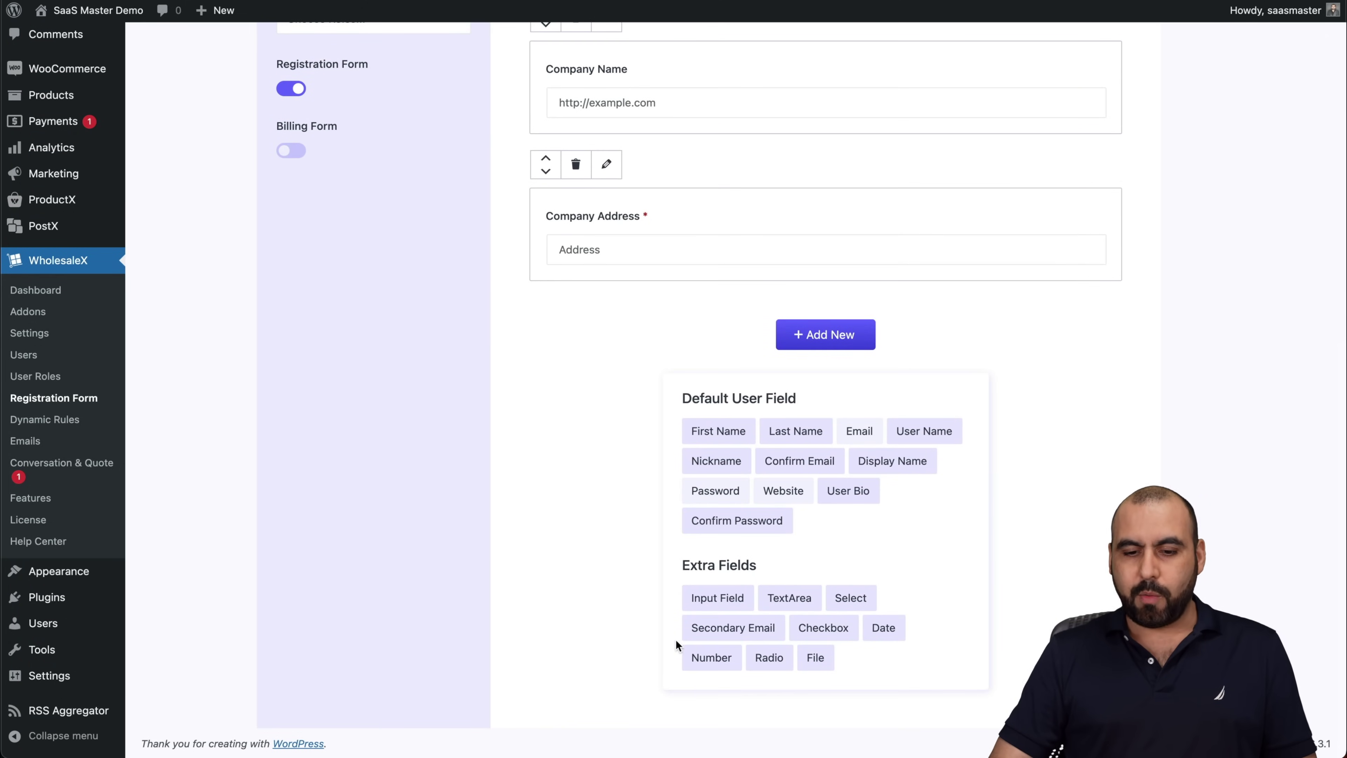
scroll(845, 411, "up", 11)
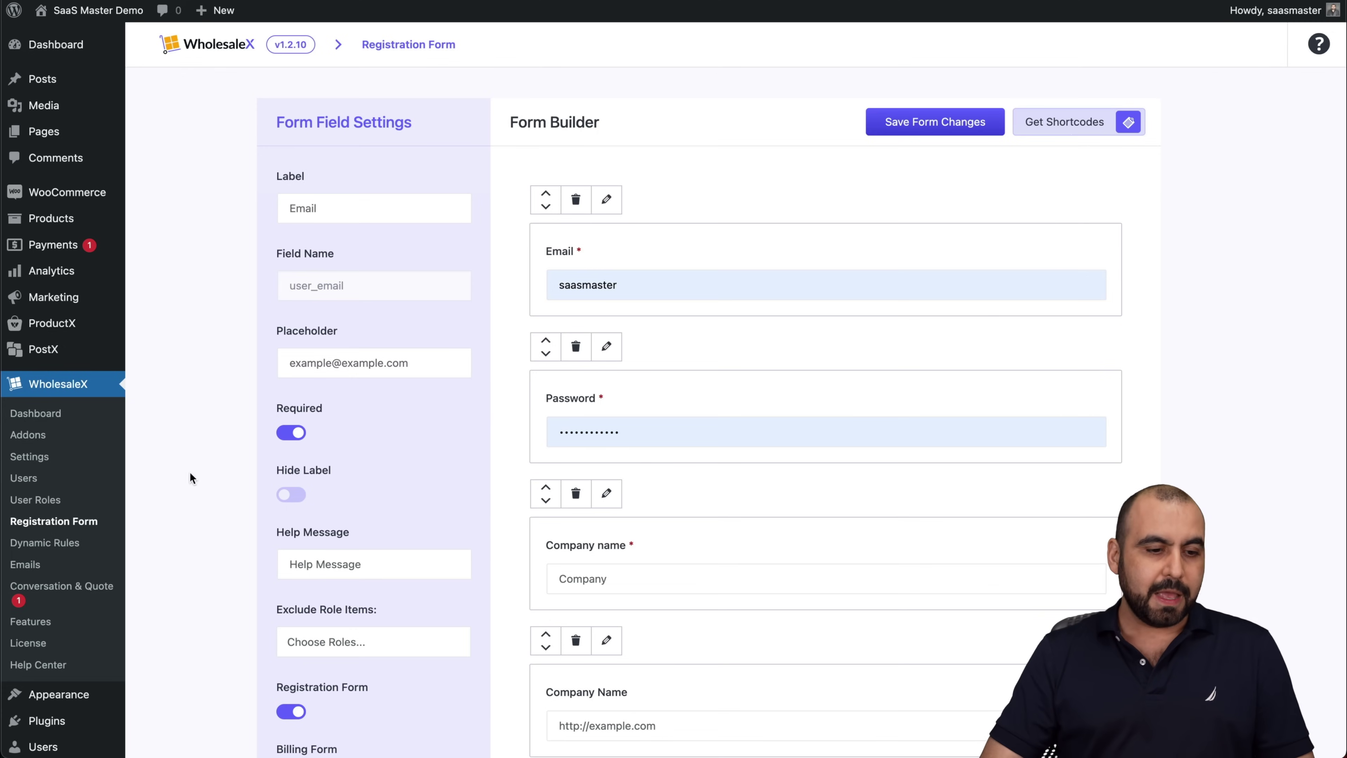
- Expand the Product Discount rule, keep it on All Users, and view its 5% percentage discount
left_click(73, 543)
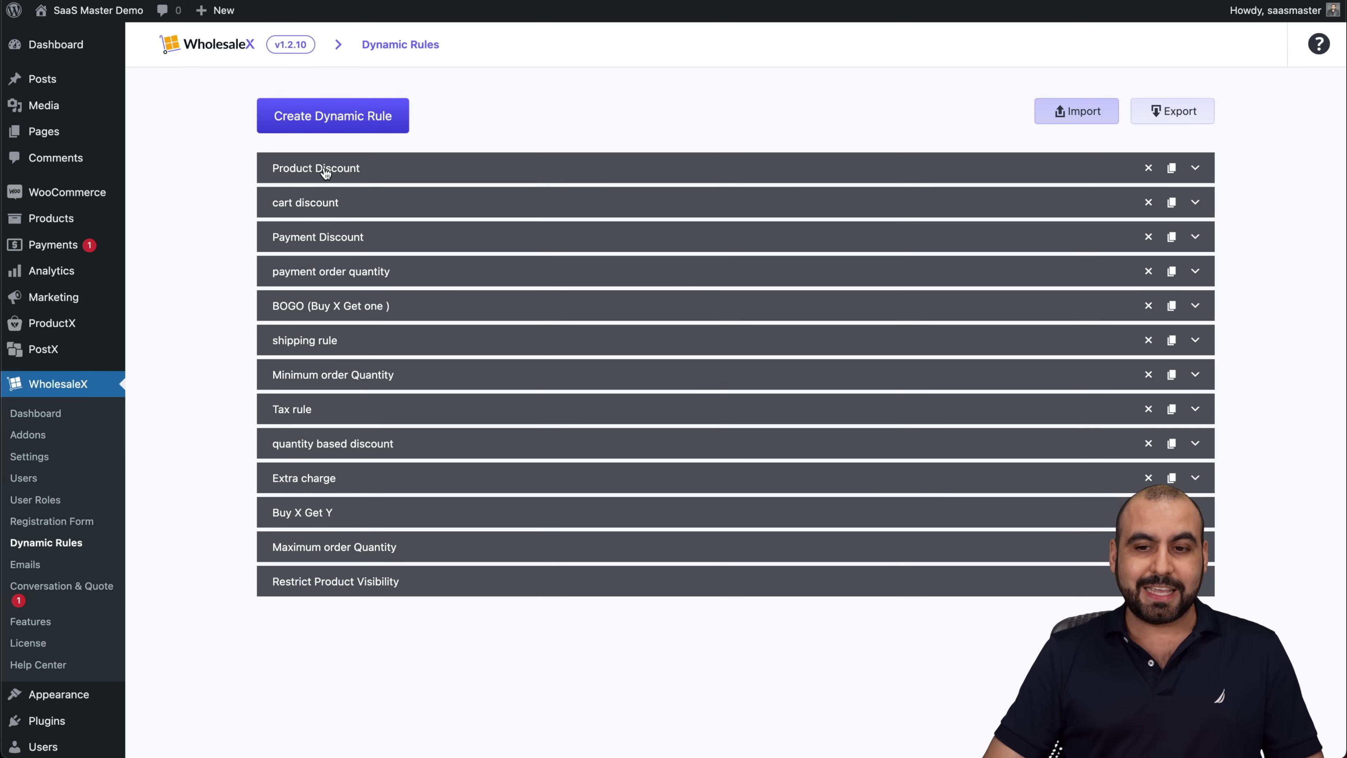
left_click(1196, 169)
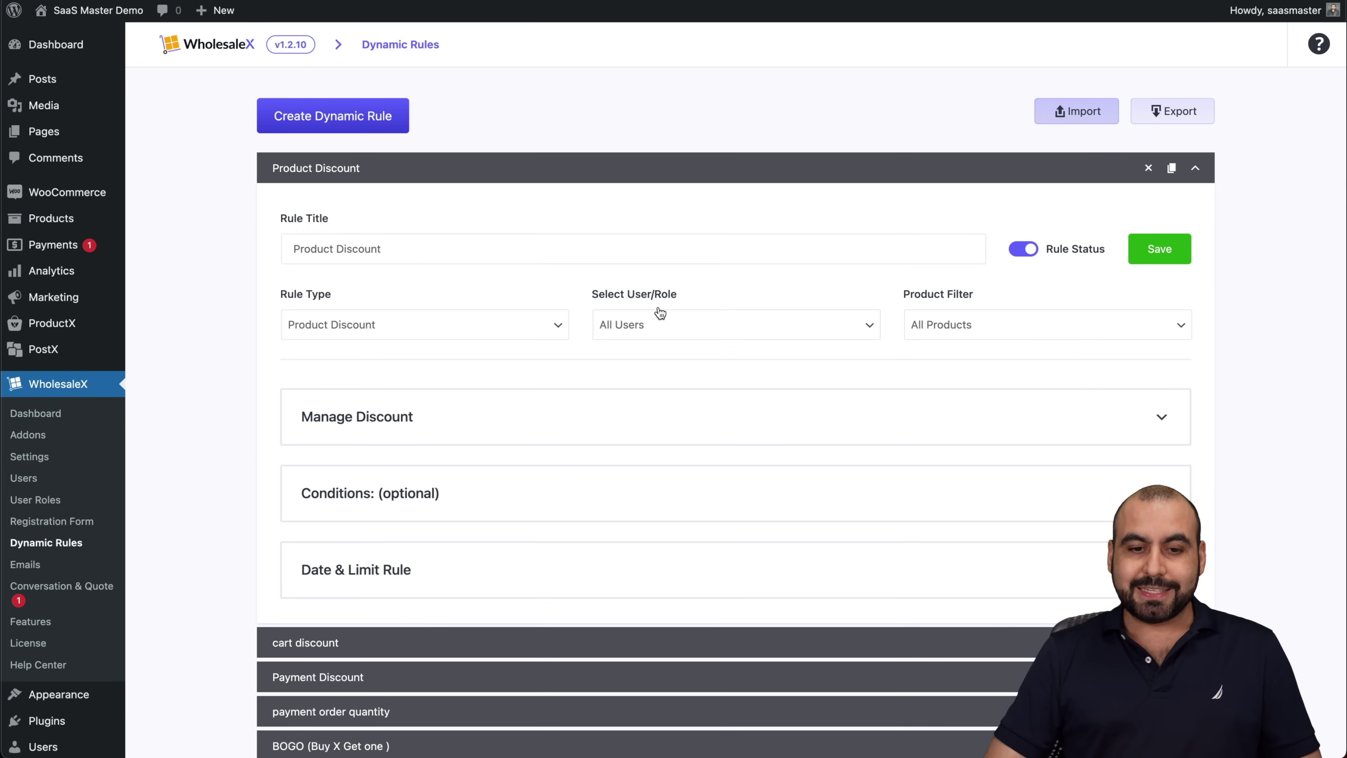
left_click(671, 329)
left_click(673, 328)
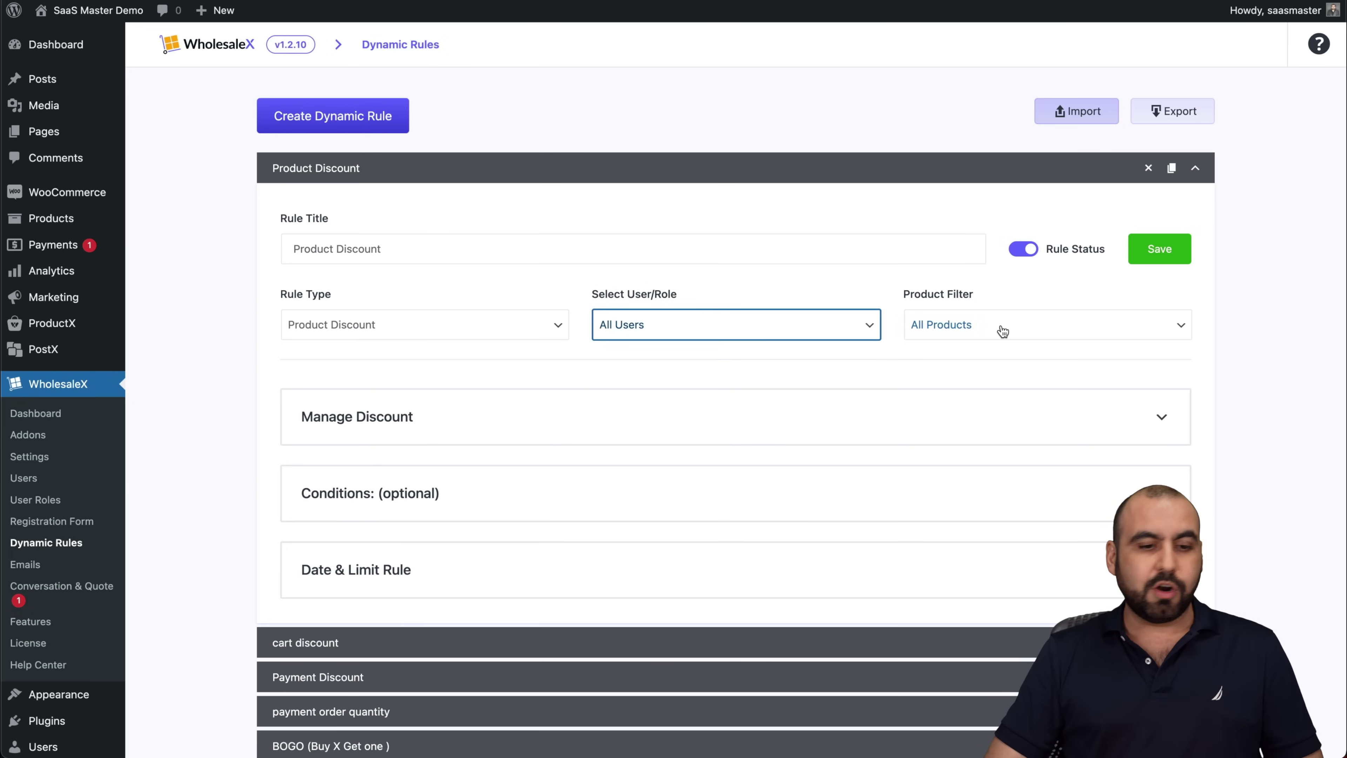
left_click(437, 412)
scroll(593, 460, "down", 4)
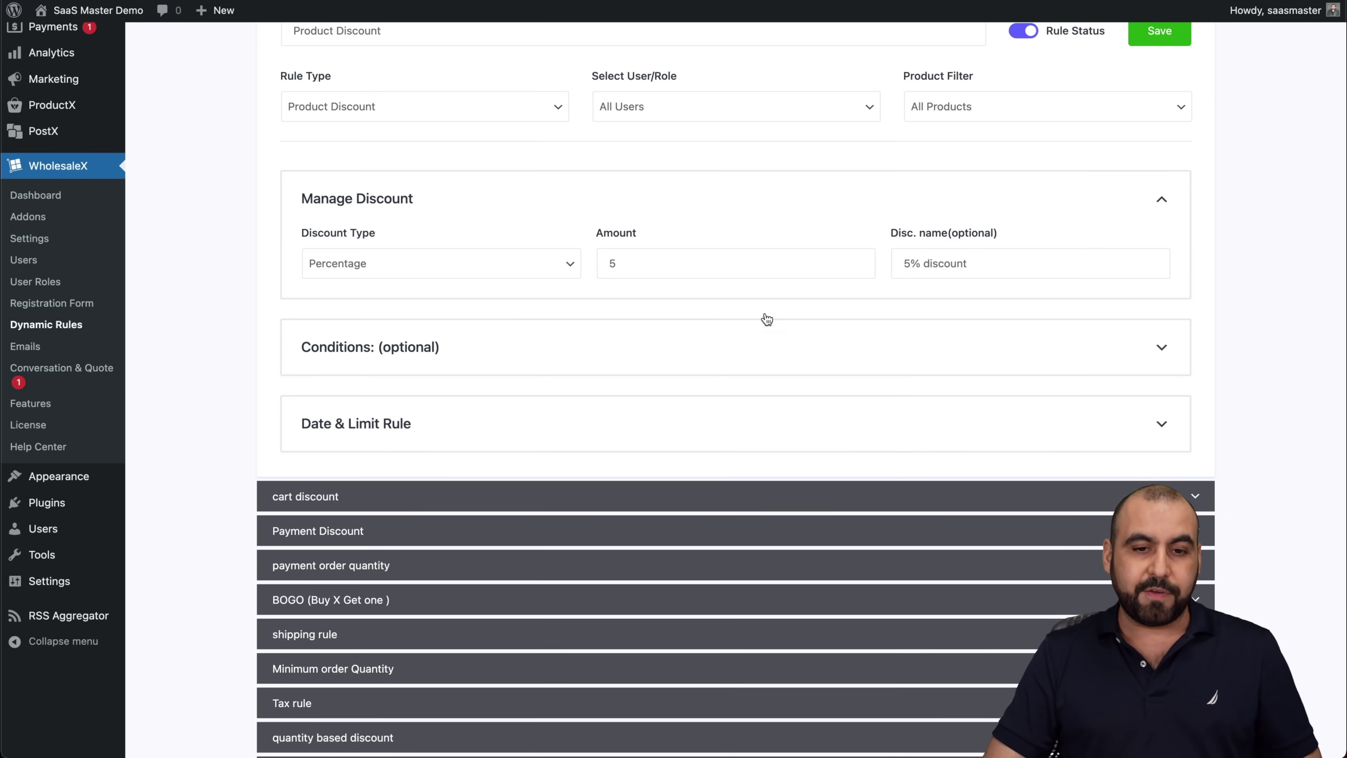
- Review the rule's condition types and its usage limit and date range, adding no condition
left_click(489, 364)
left_click(433, 388)
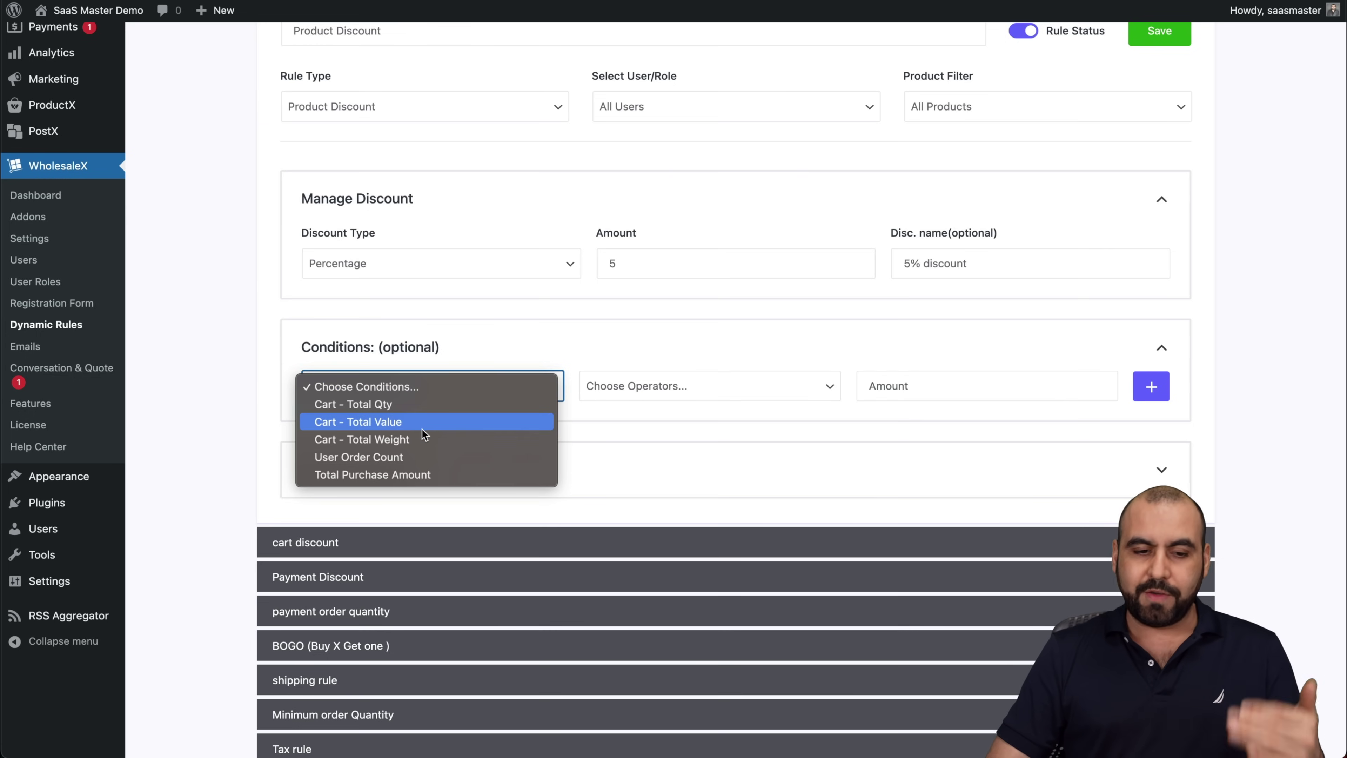
left_click(214, 460)
left_click(387, 480)
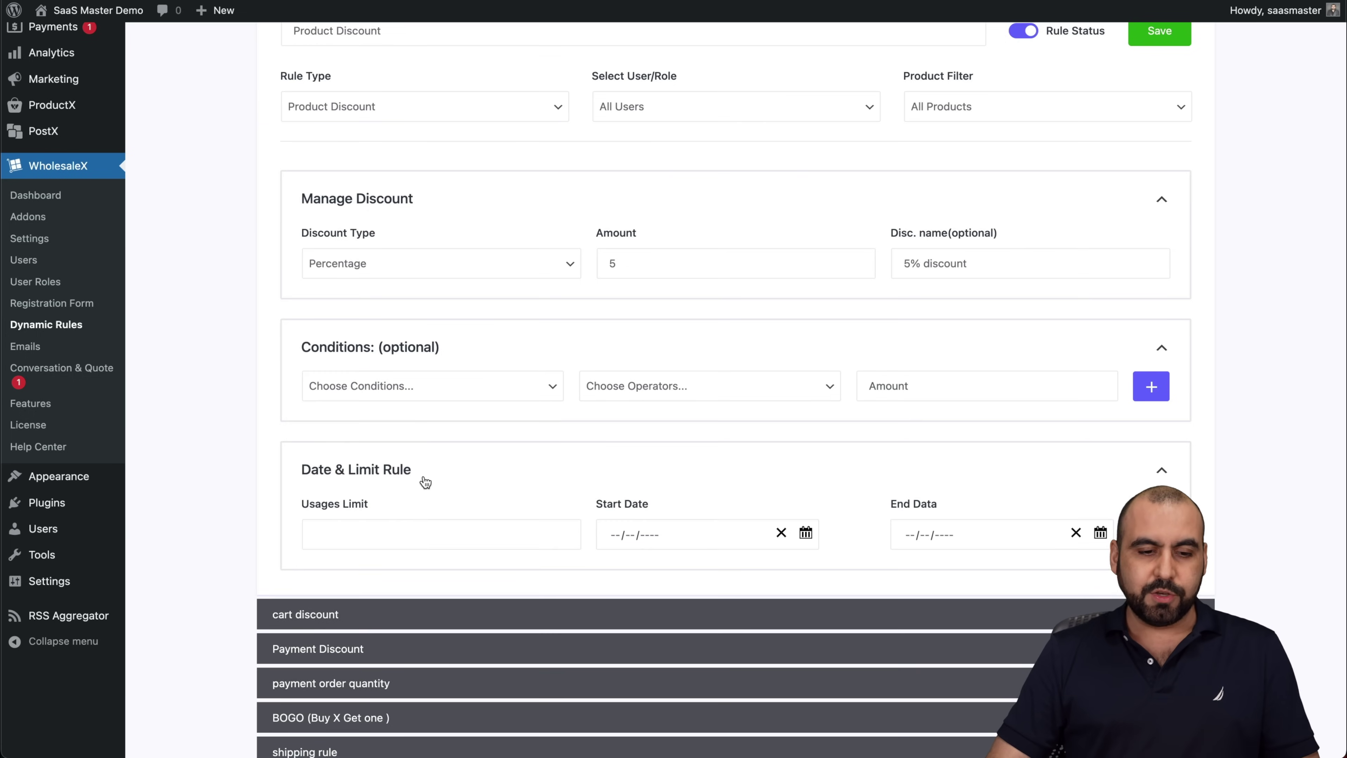
scroll(472, 498, "down", 5)
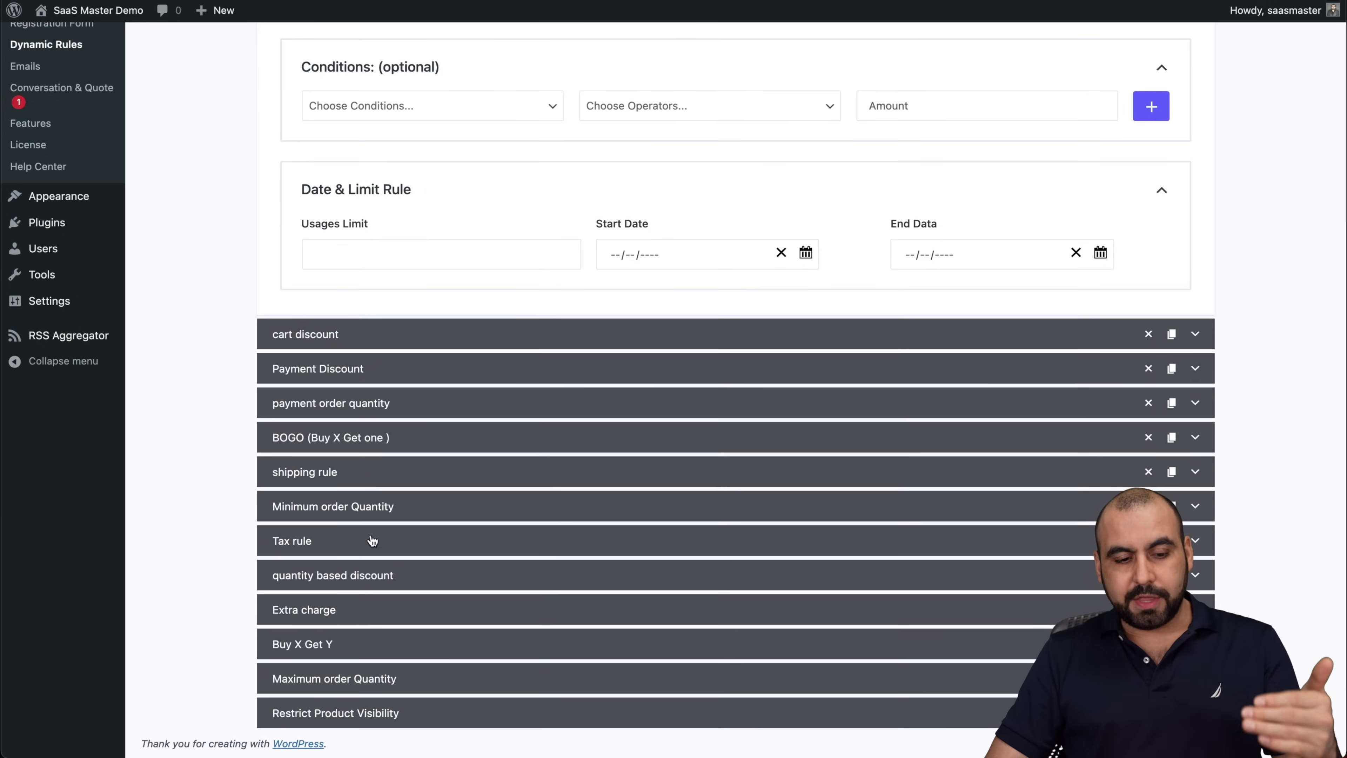
scroll(524, 360, "up", 5)
scroll(524, 360, "up", 4)
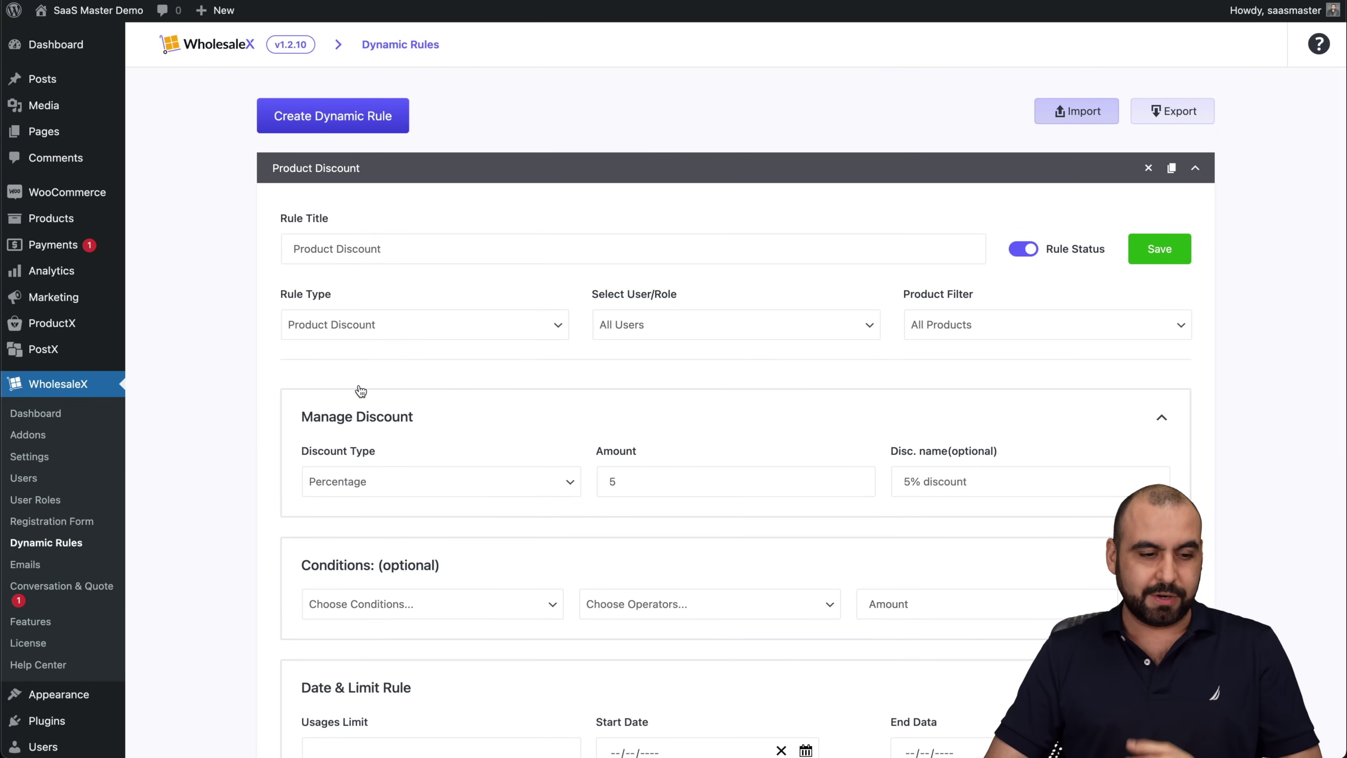
- Look over the email templates, then open the Help conversation under Conversation & Quote
left_click(25, 564)
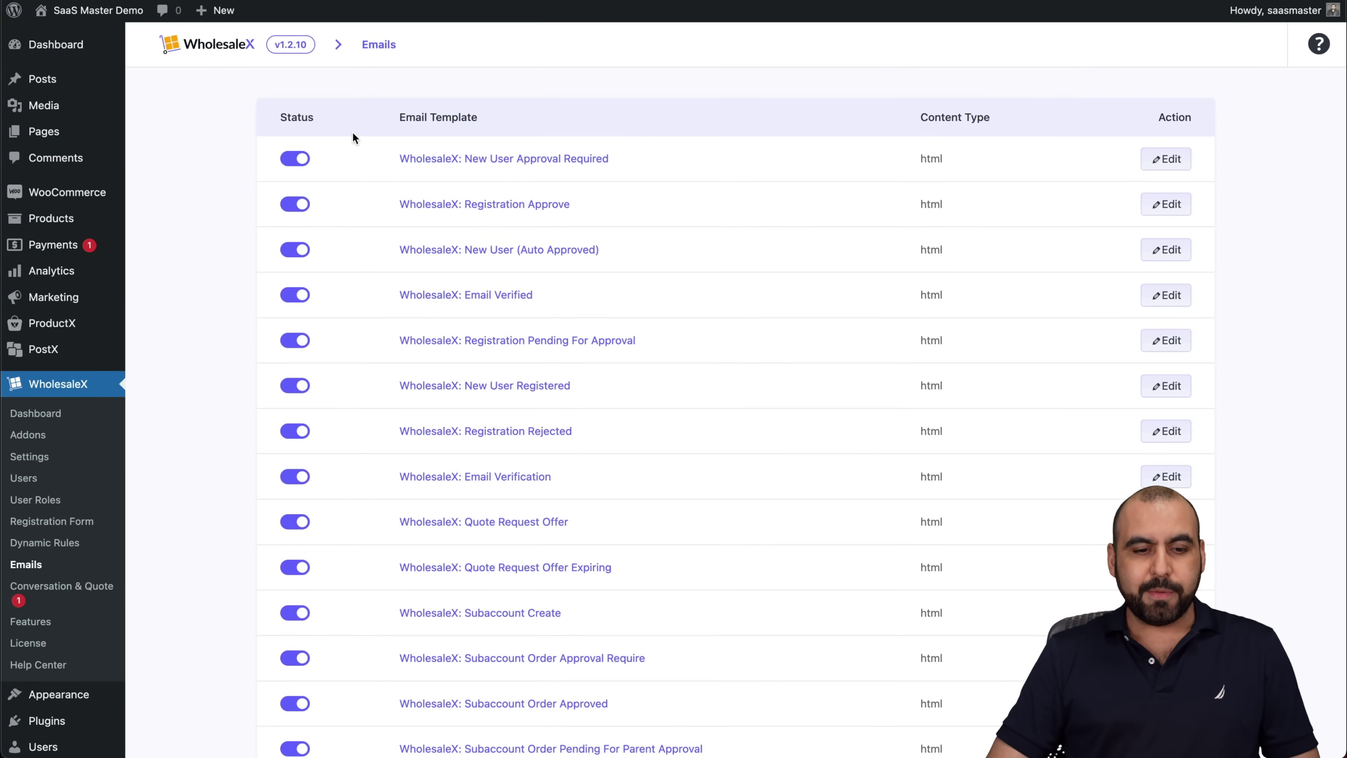
scroll(330, 543, "down", 4)
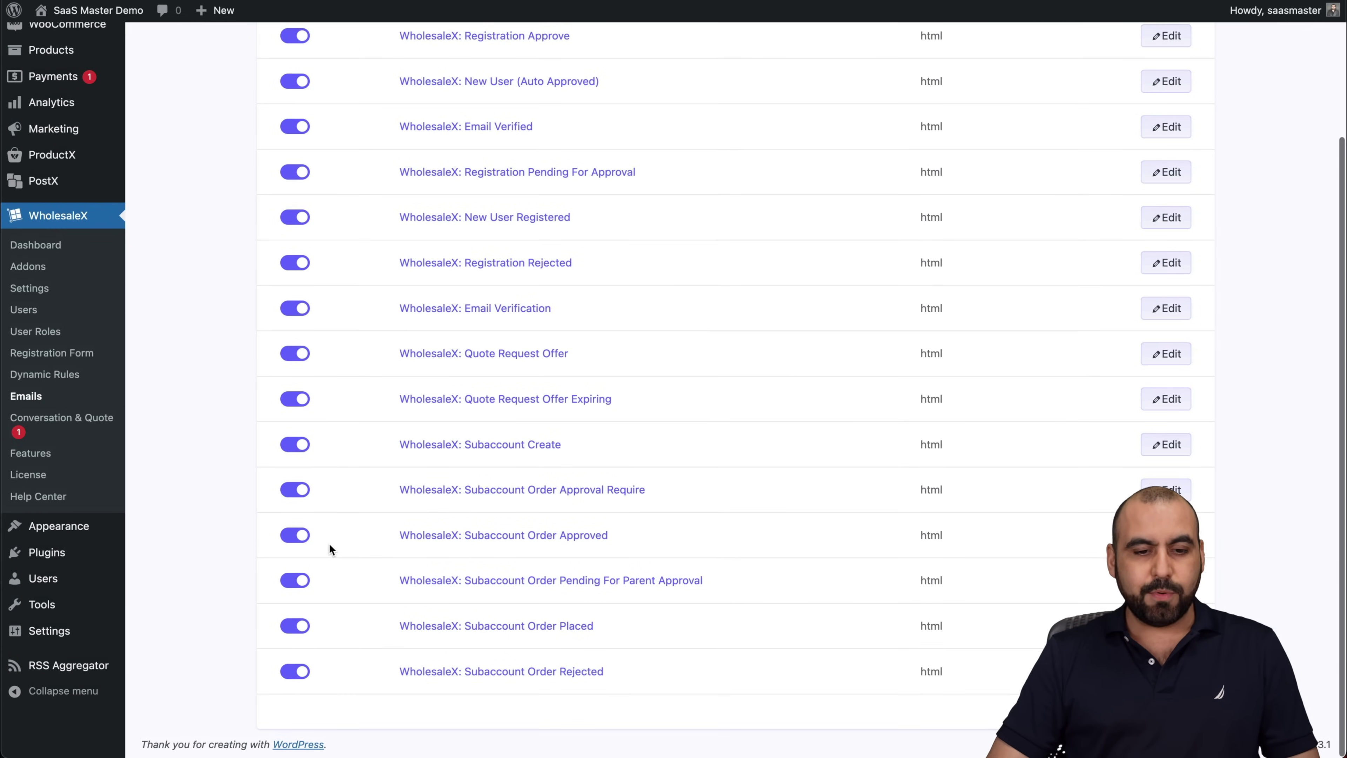
scroll(473, 448, "up", 4)
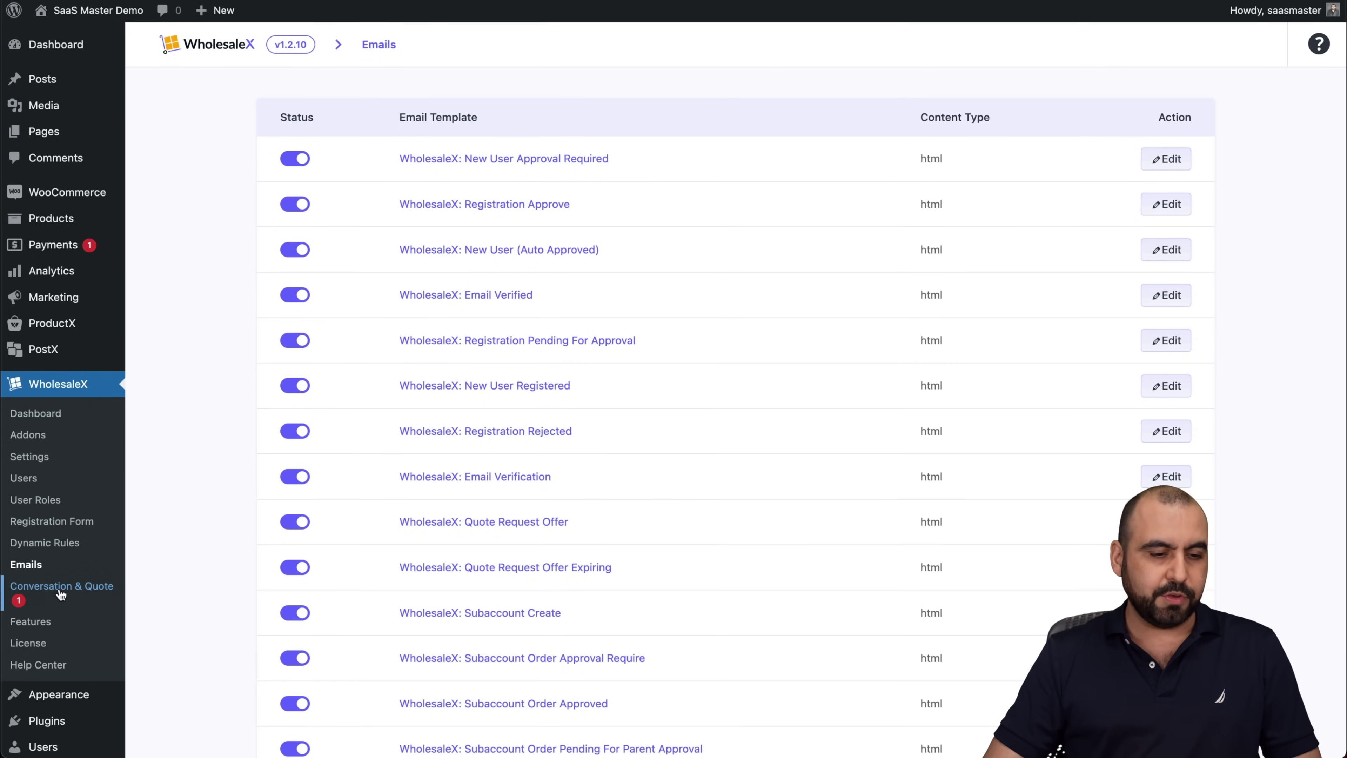
left_click(75, 593)
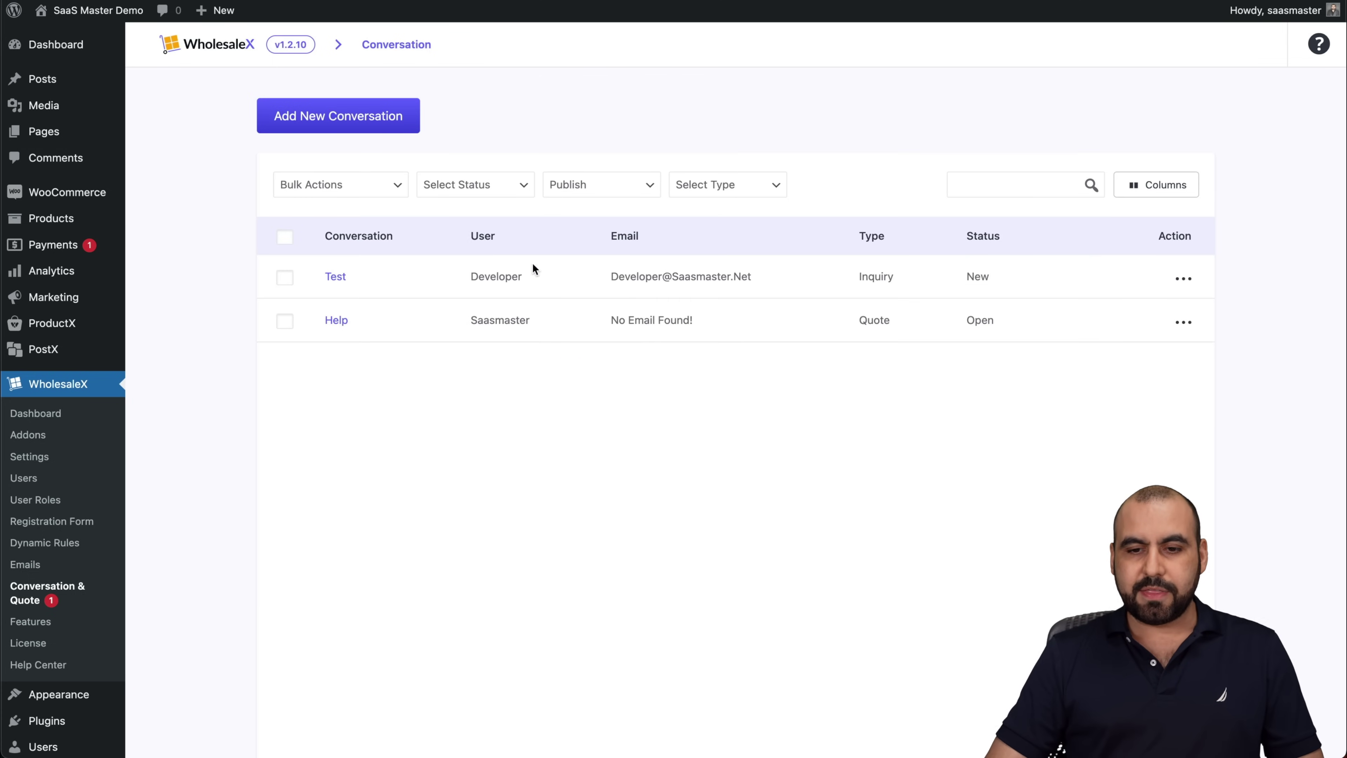
left_click(337, 321)
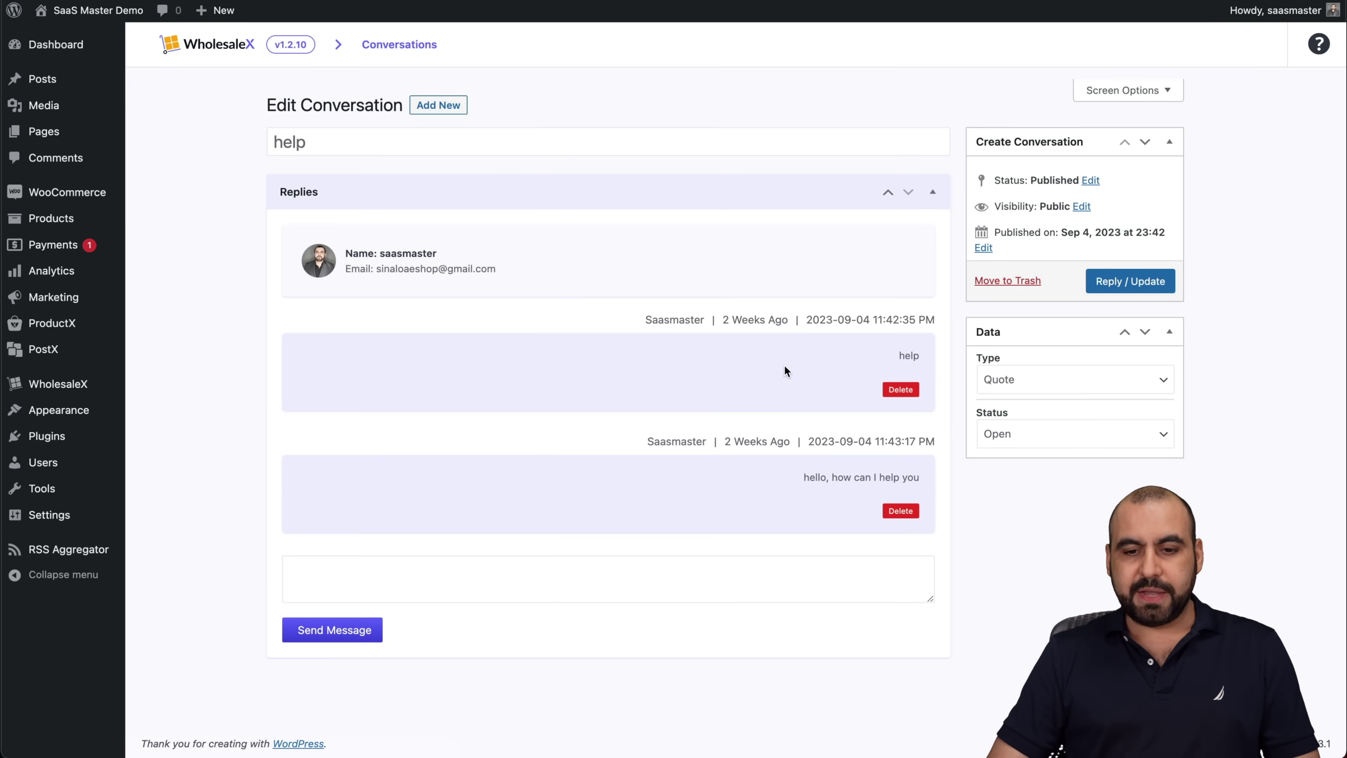
- Read the Help conversation's reply 'hello, how can I help you', then return to the list
left_click_drag(791, 476, 992, 477)
left_click(859, 472)
key("alt+Left")
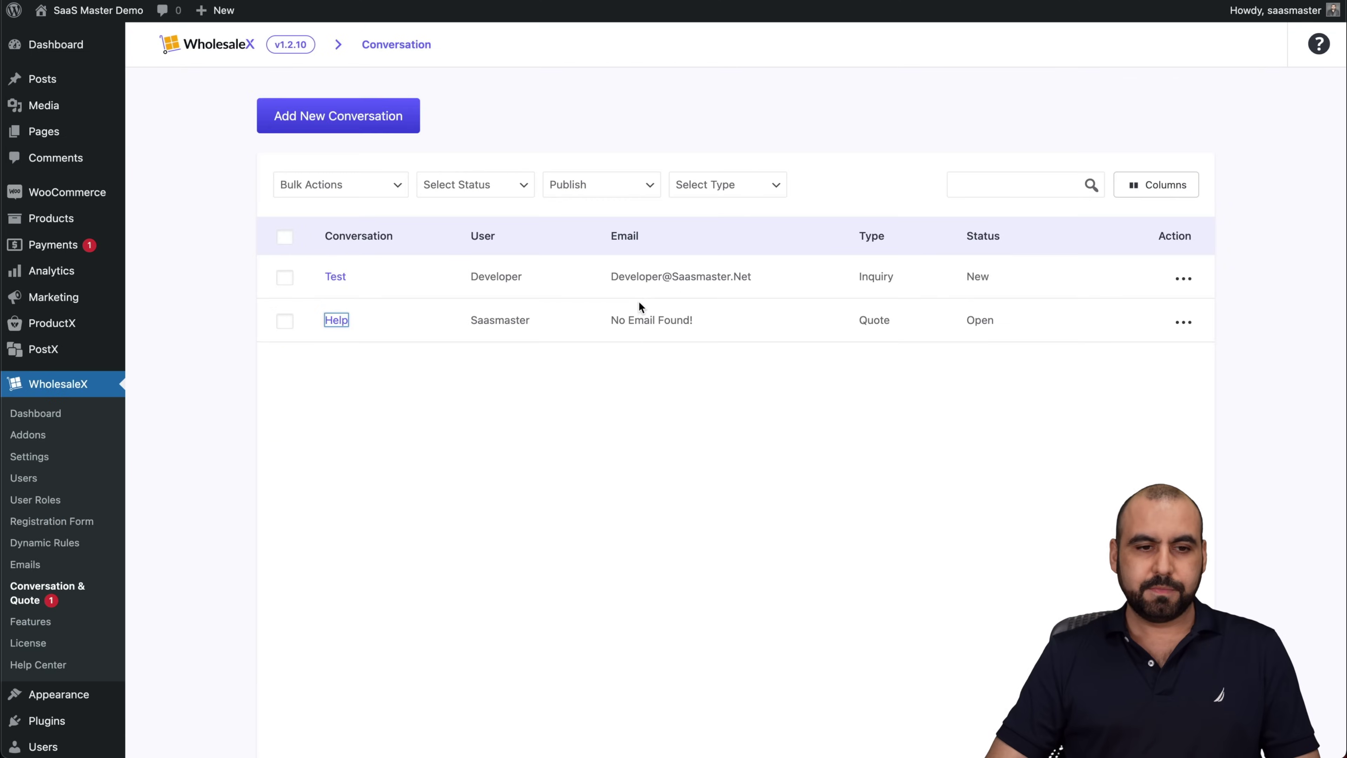
- Start a new empty conversation, focus the Conversation Creator search, then go to WholesaleX Features
left_click(345, 118)
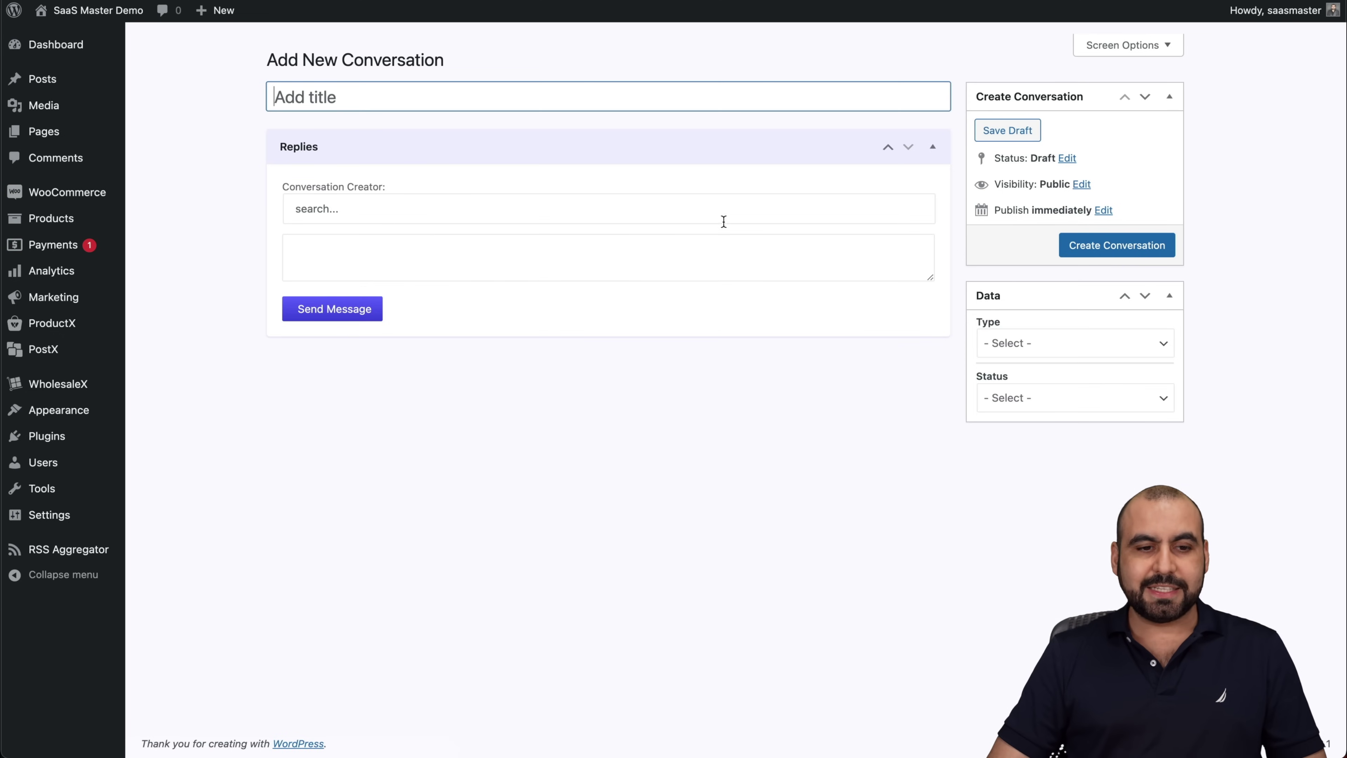
left_click(572, 215)
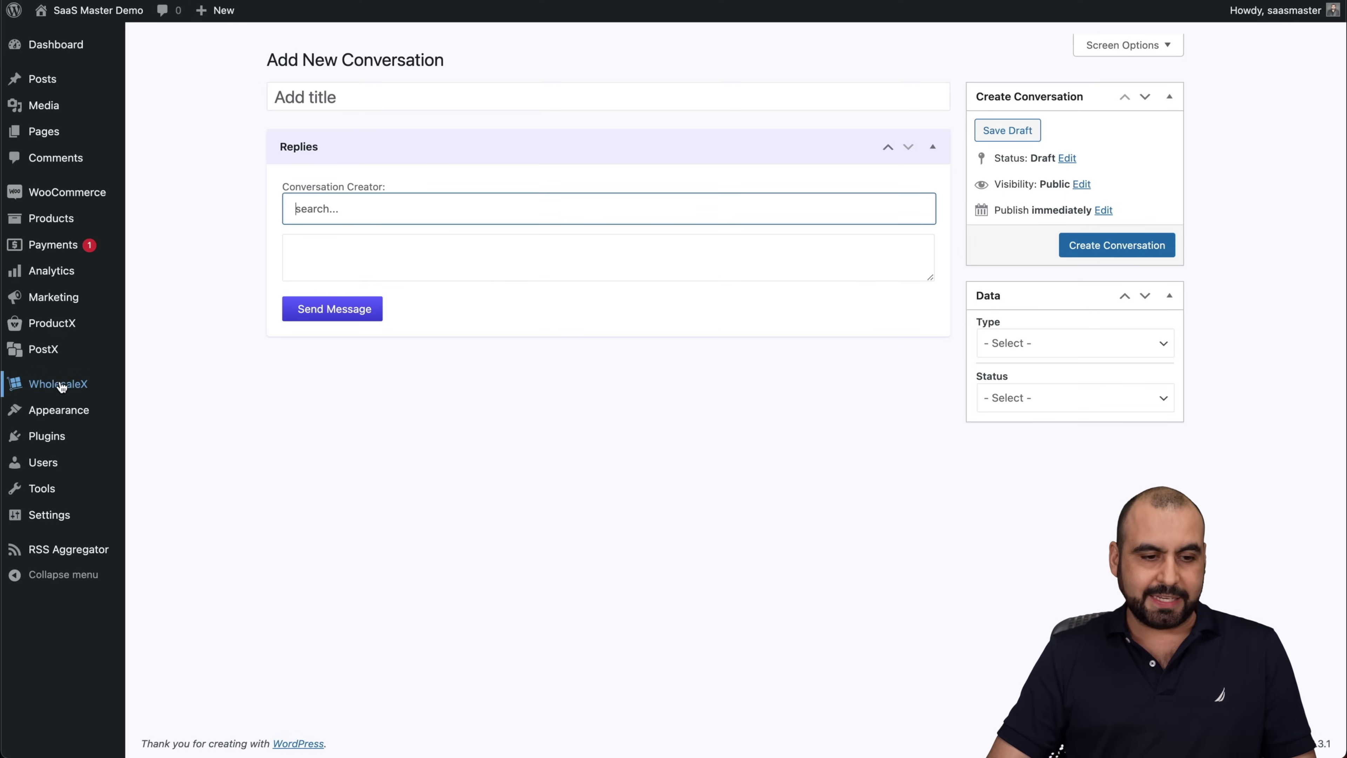
mouse_move(60, 386)
left_click(170, 598)
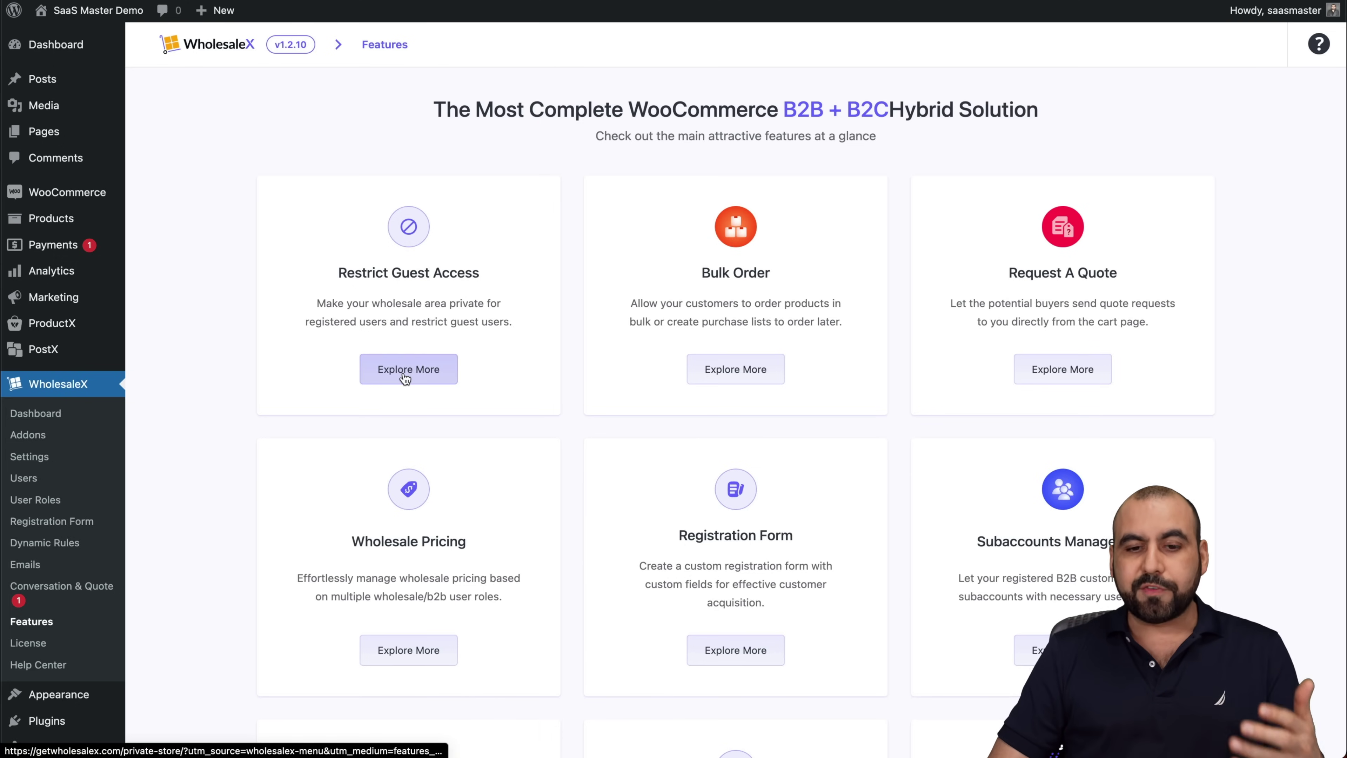
- Scroll through the Features page's feature cards and core components list, then back up
scroll(1002, 440, "down", 4)
scroll(1012, 444, "down", 5)
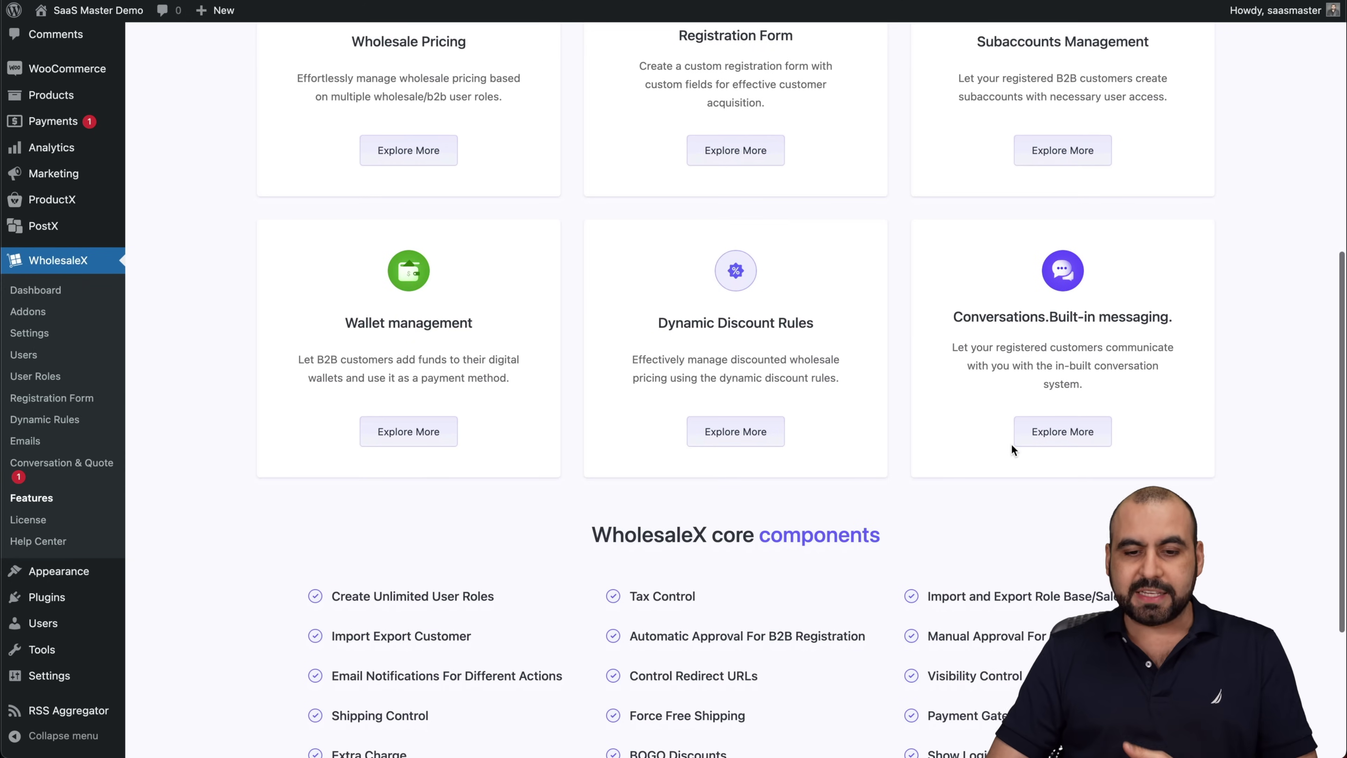
scroll(703, 450, "down", 5)
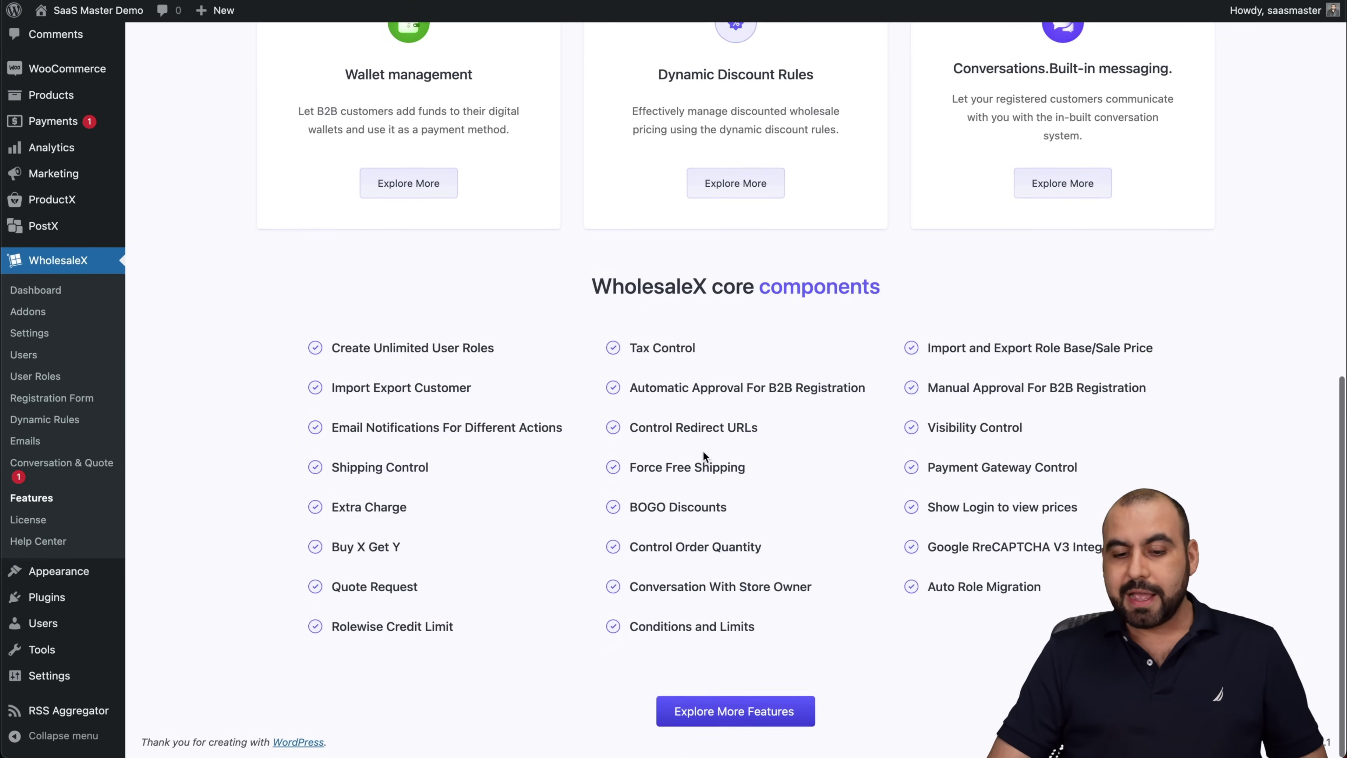
scroll(704, 451, "up", 20)
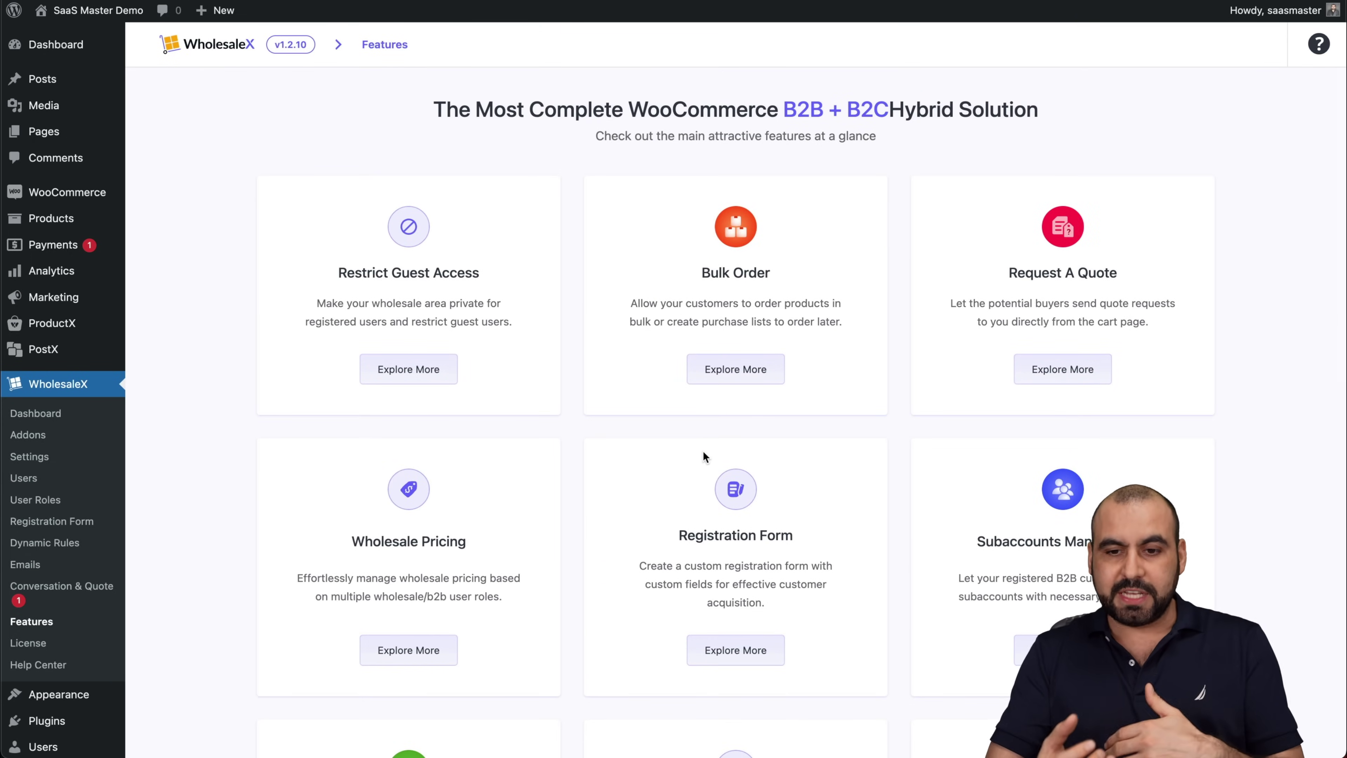